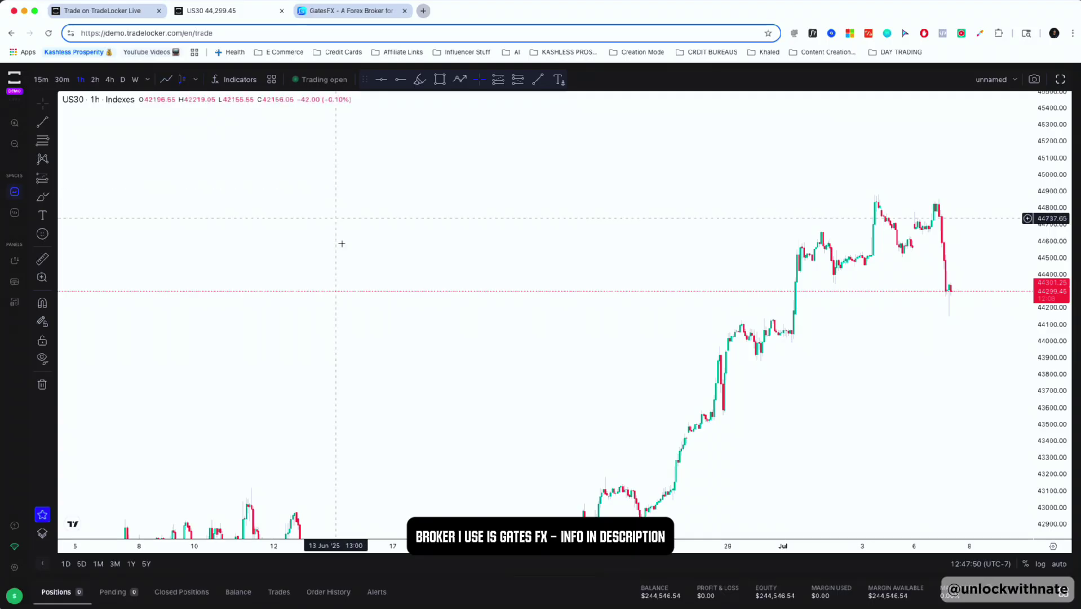
# Open the canvas section of the chart settings for the US30 chart
pyautogui.rightClick(400, 228)
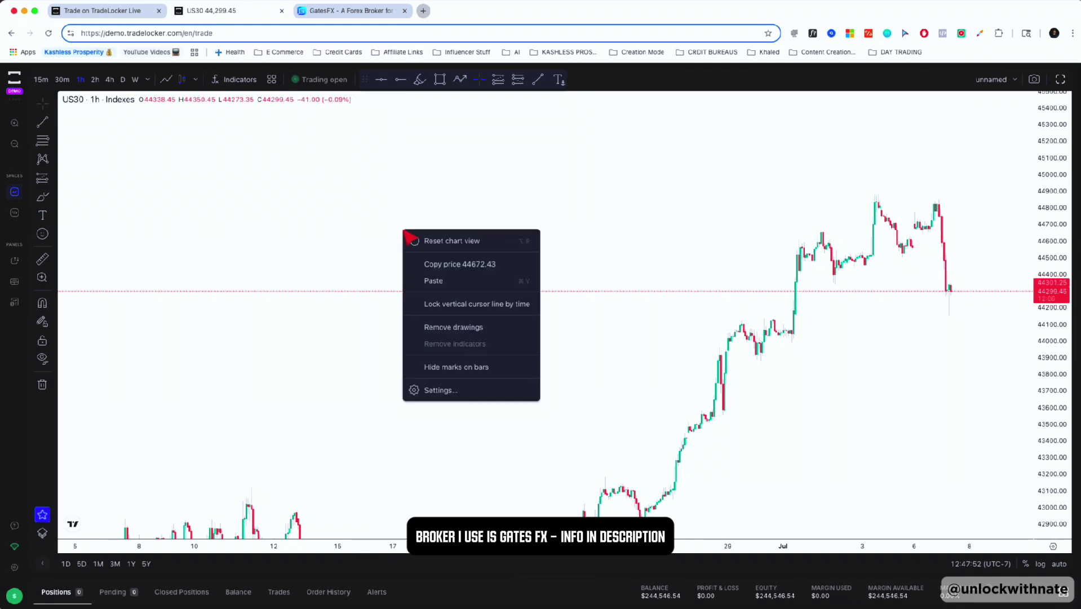
pyautogui.click(458, 385)
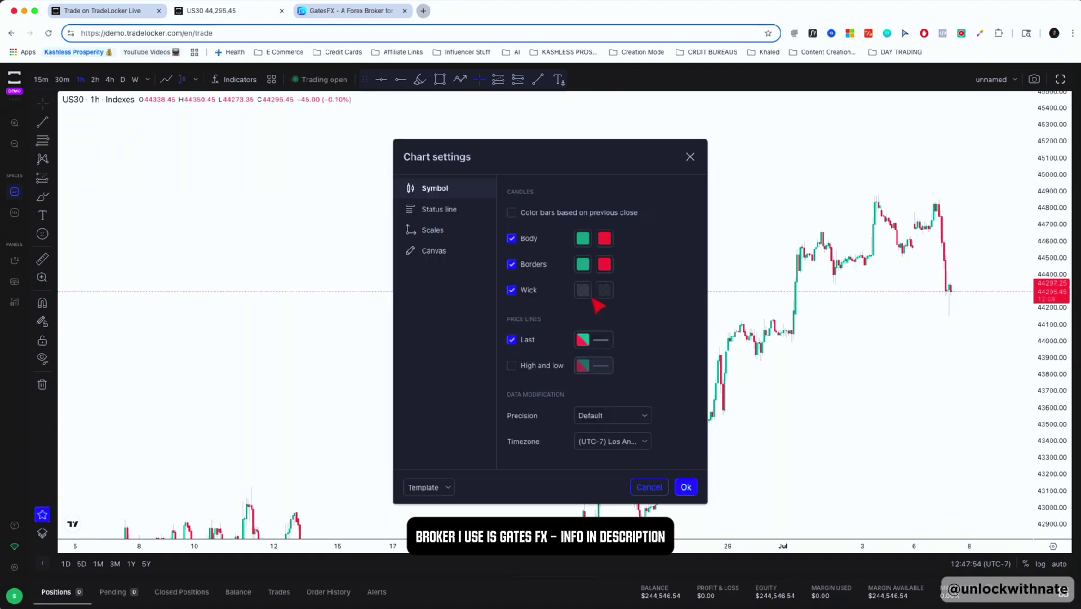
pyautogui.click(436, 250)
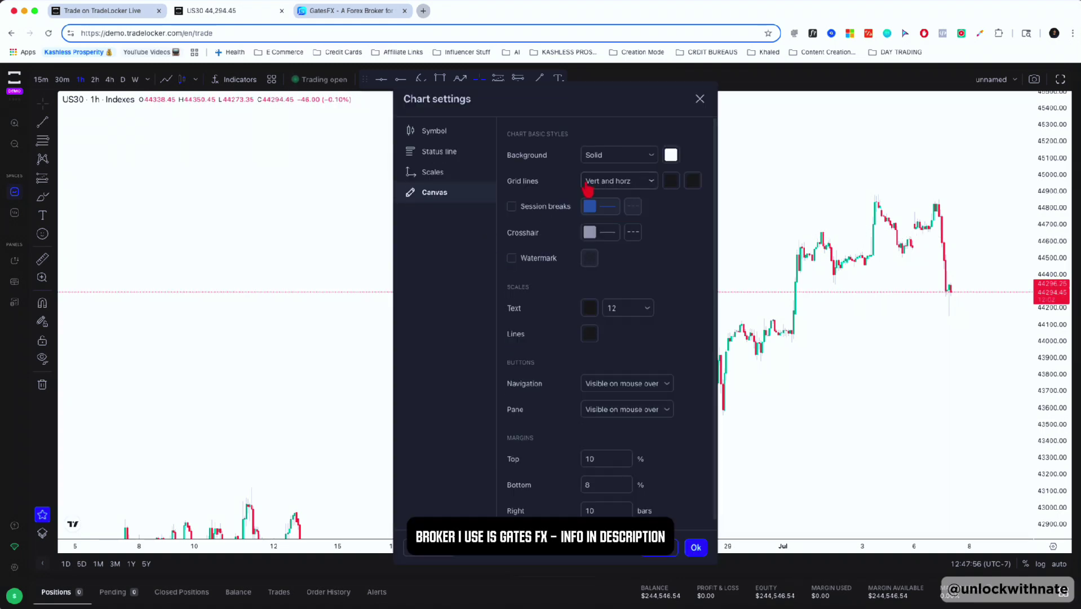
# Try a black solid background for the chart and set it back to white
pyautogui.click(671, 156)
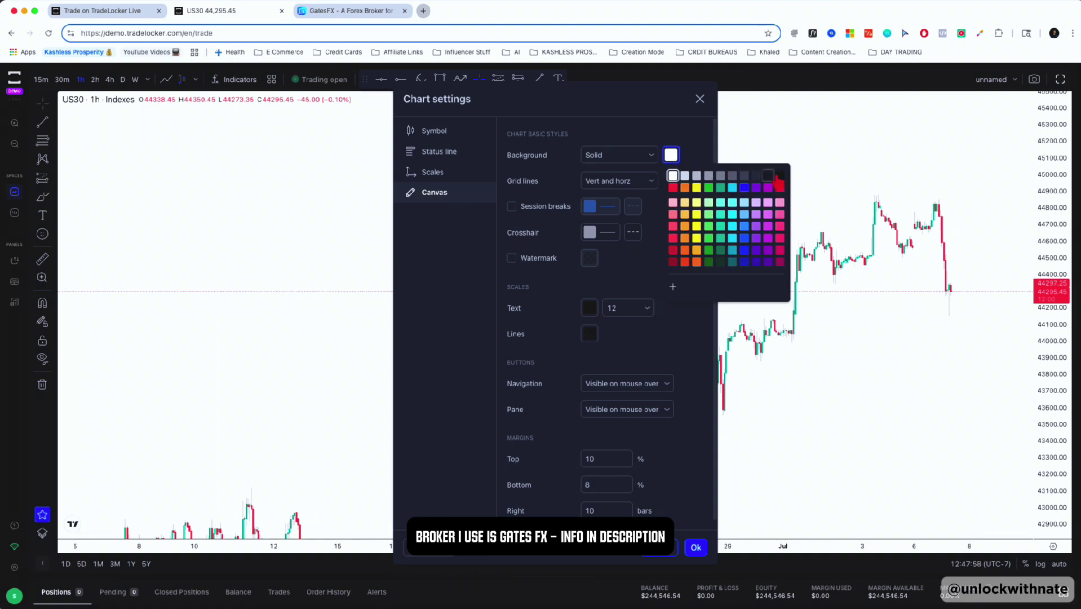
pyautogui.click(780, 177)
pyautogui.click(678, 160)
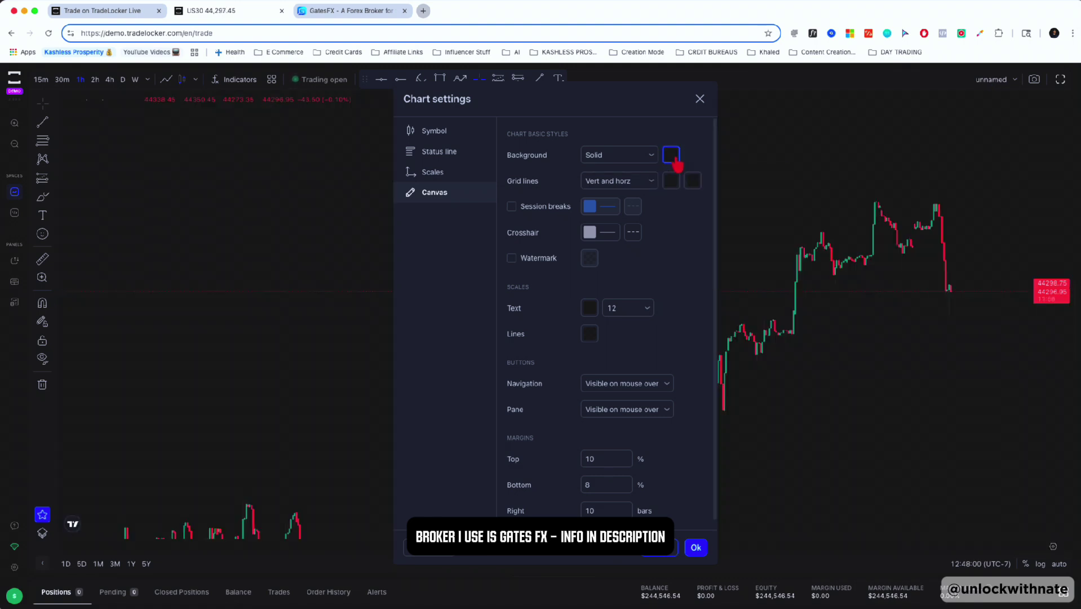
pyautogui.click(668, 160)
pyautogui.click(672, 176)
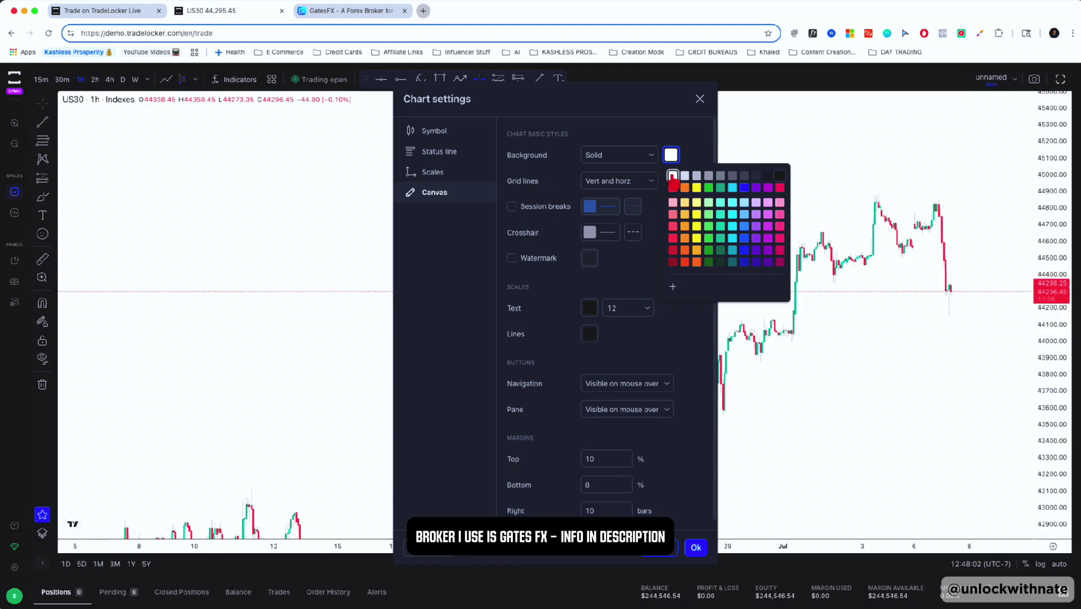
pyautogui.click(697, 547)
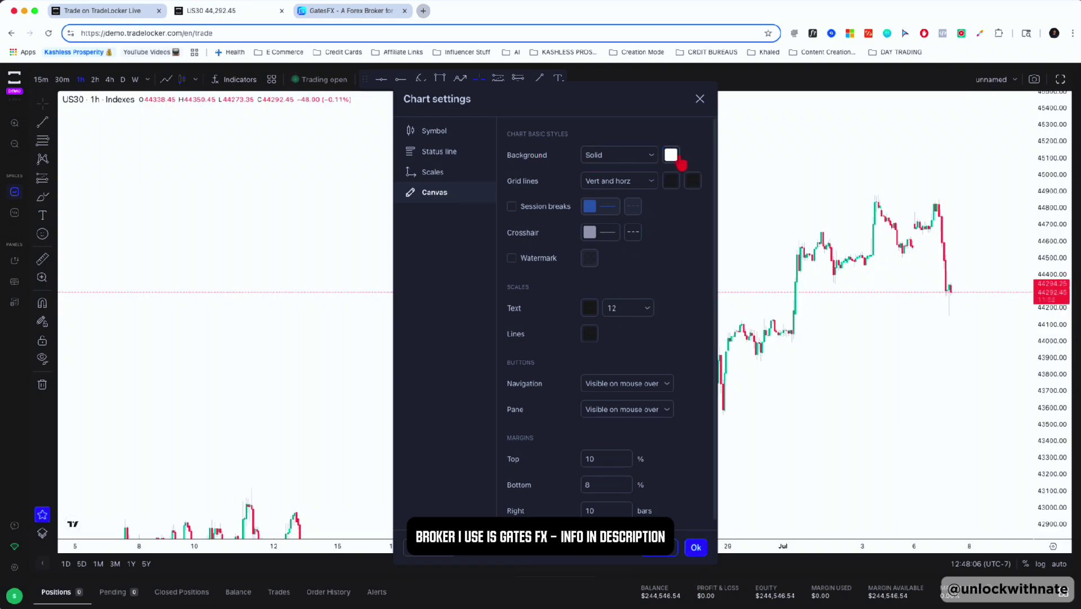
pyautogui.click(615, 161)
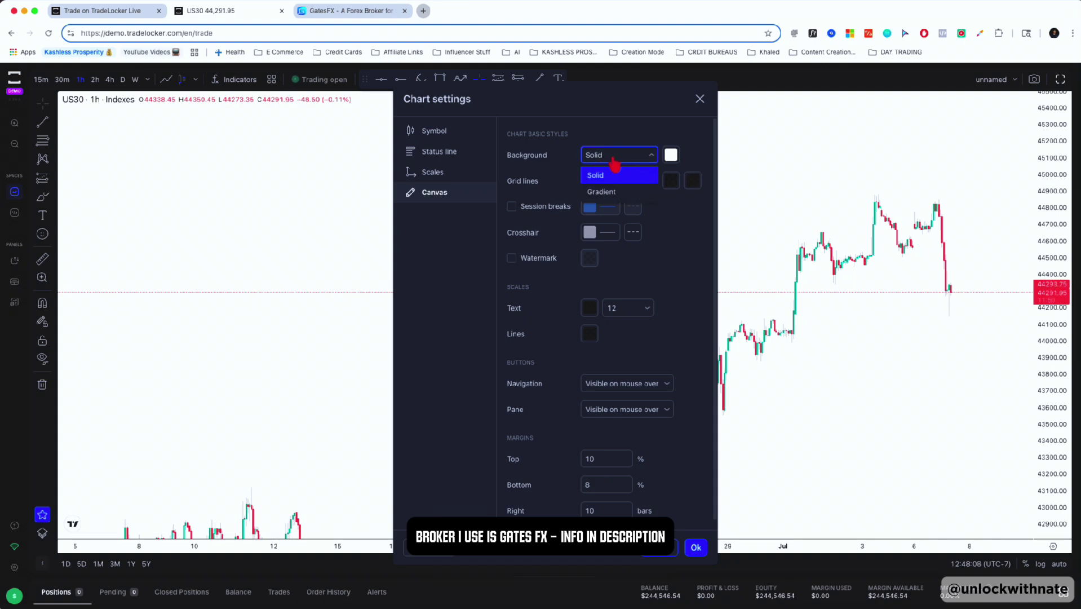
pyautogui.click(672, 156)
pyautogui.click(670, 156)
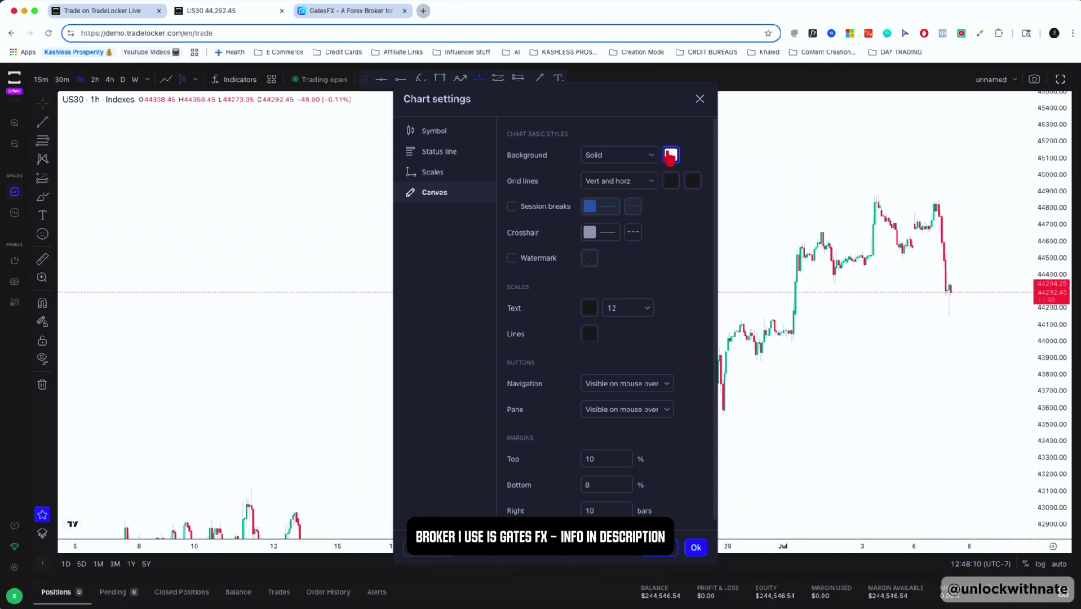
# Set both candle wick colours to dark grey shades in the symbol settings and apply the chart settings
pyautogui.click(435, 152)
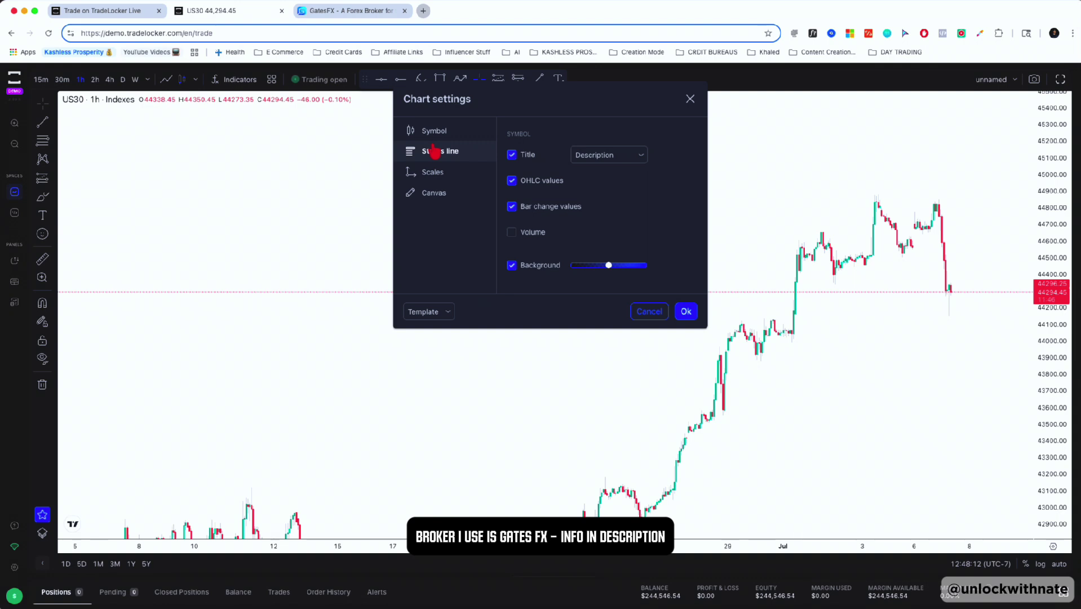
pyautogui.click(428, 130)
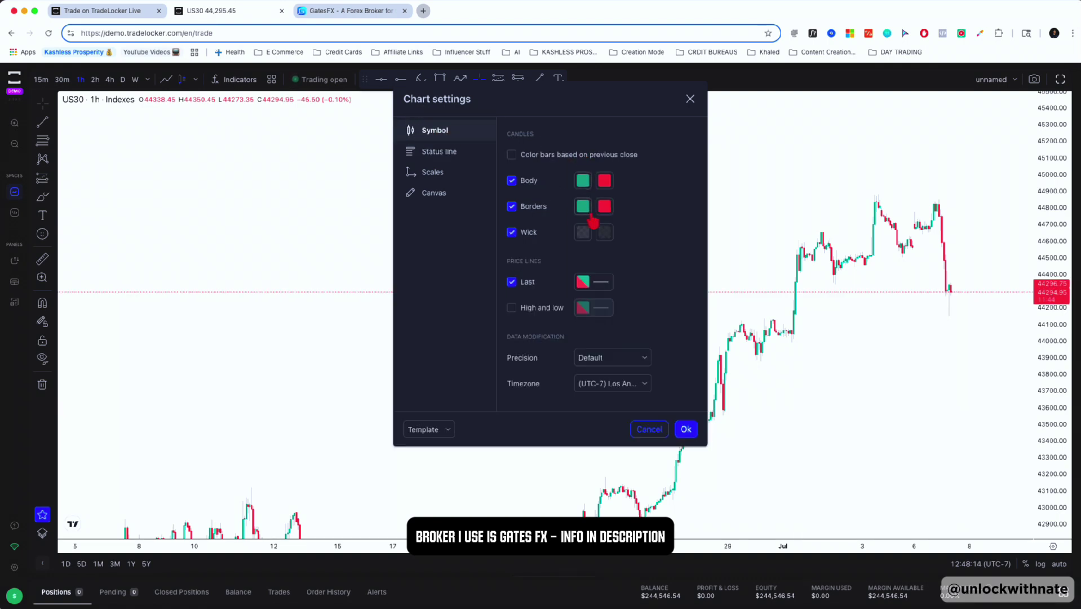
pyautogui.click(585, 232)
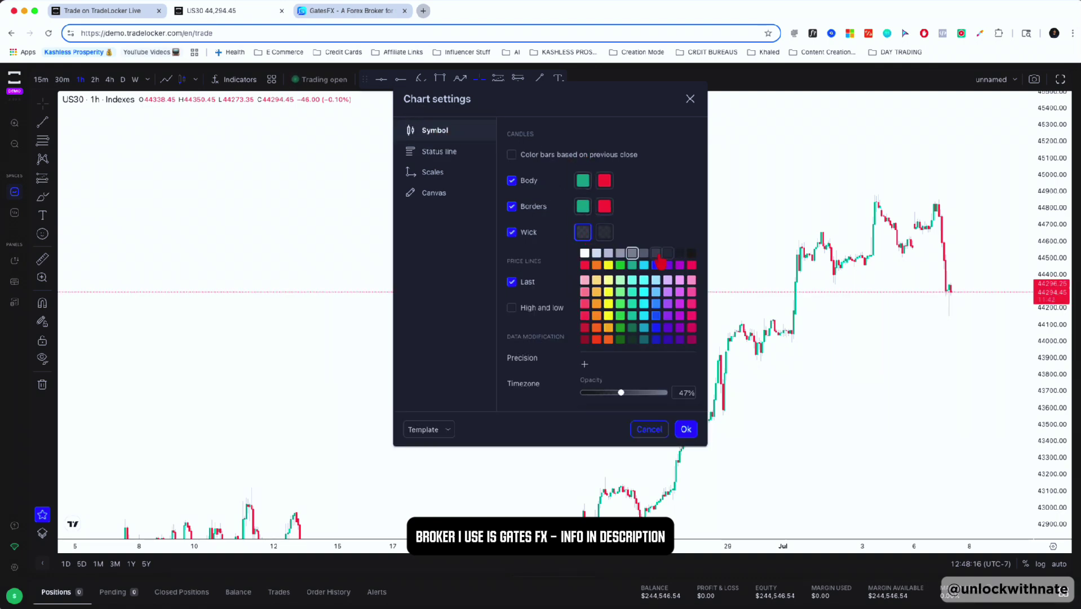
pyautogui.click(656, 253)
pyautogui.click(607, 233)
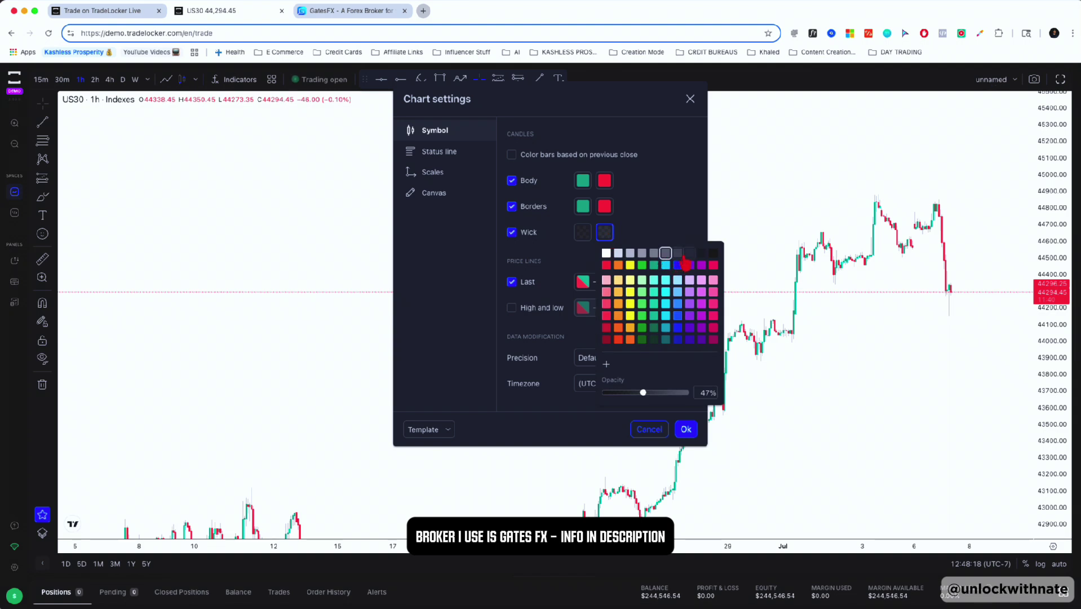
pyautogui.click(690, 253)
pyautogui.click(653, 225)
pyautogui.click(605, 233)
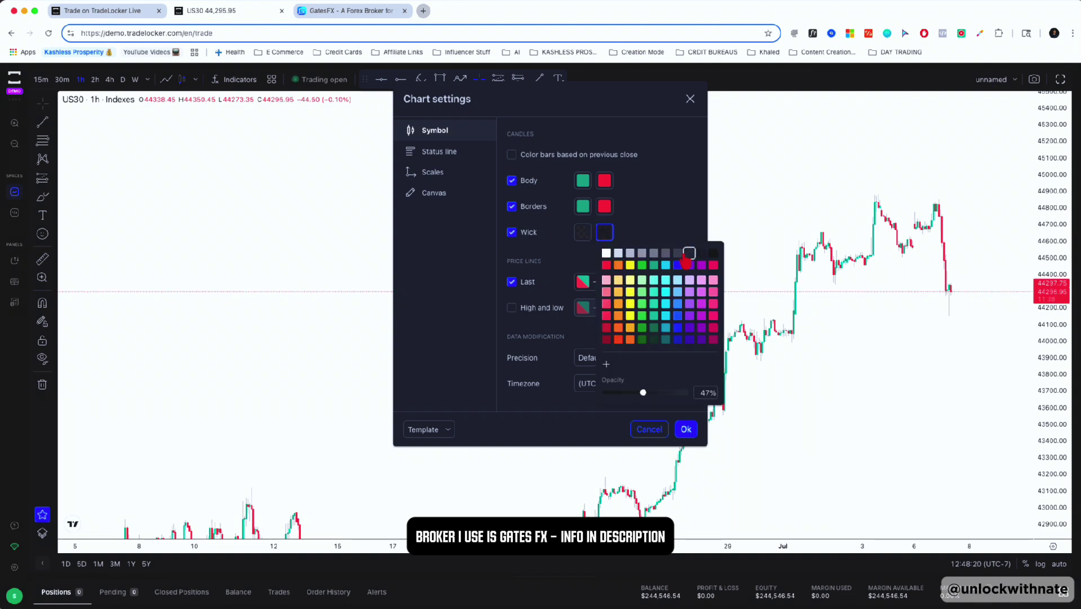
pyautogui.click(661, 213)
pyautogui.click(583, 180)
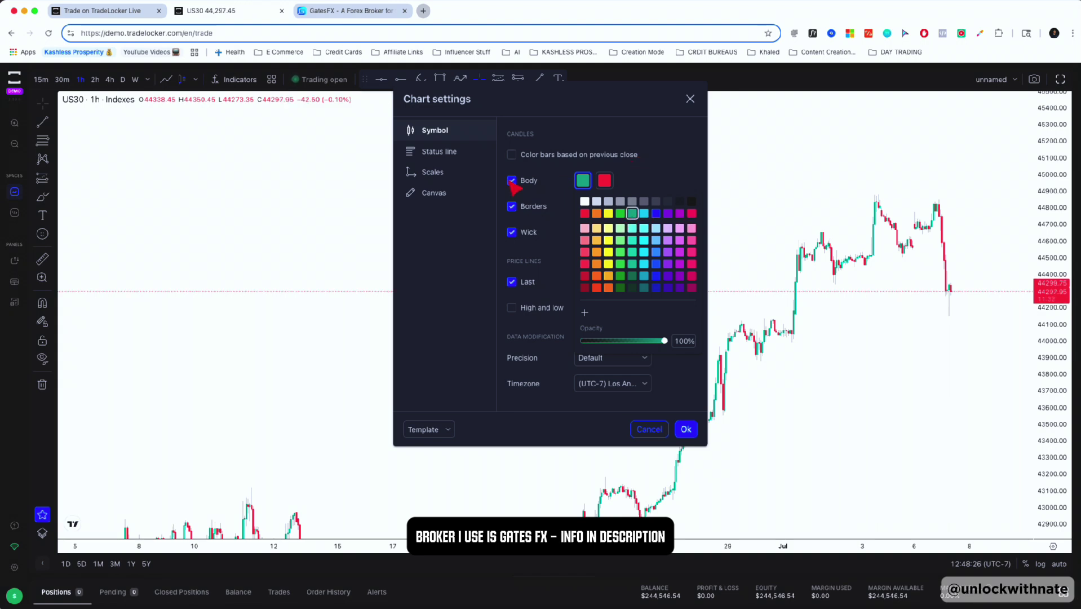
pyautogui.click(632, 175)
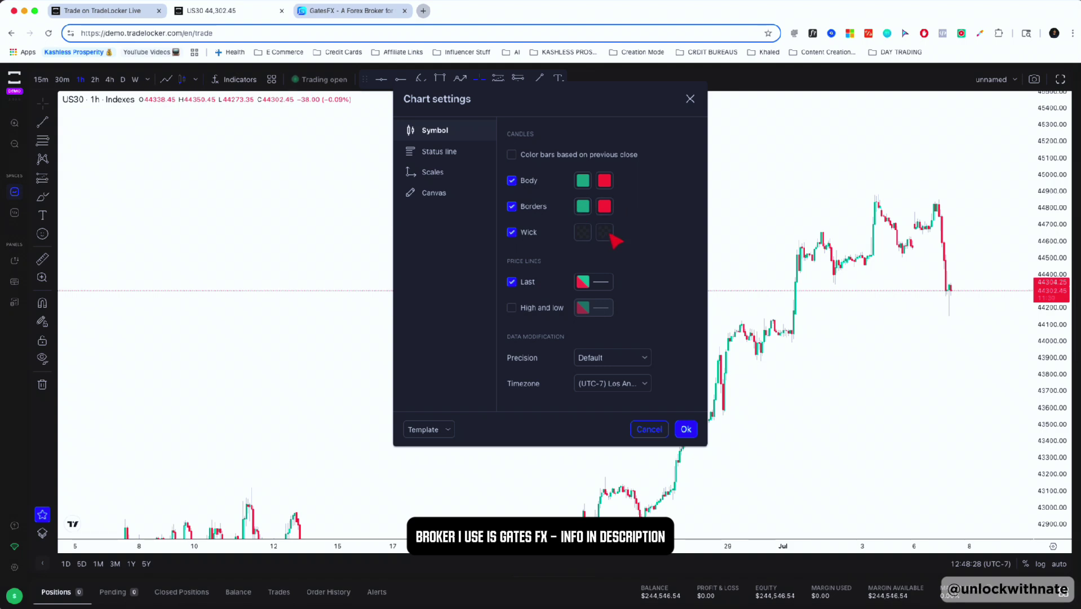
pyautogui.click(686, 429)
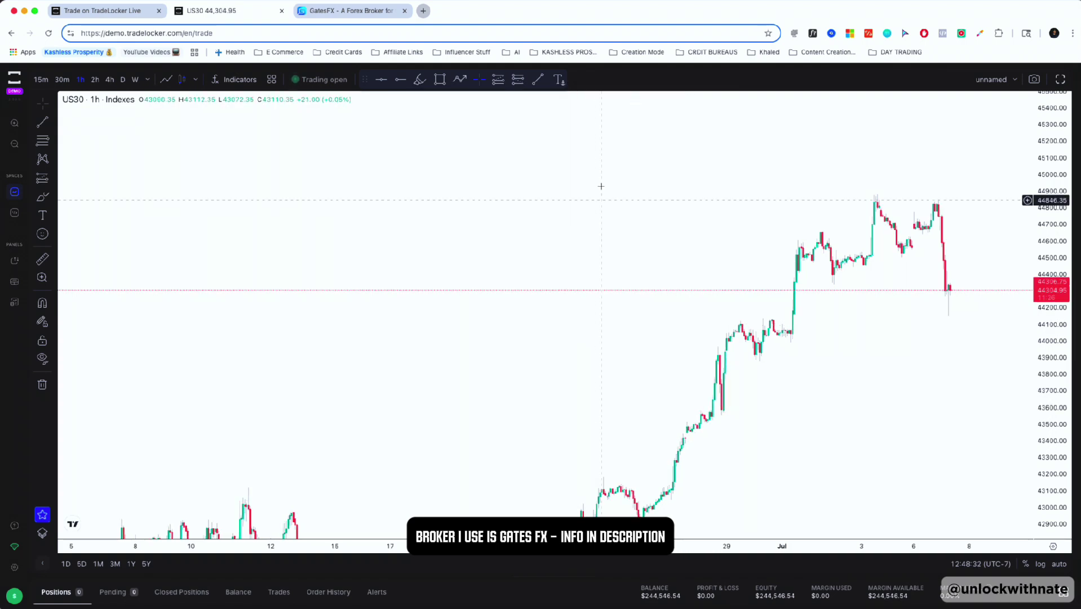
# Move the favourite drawing tools toolbar down over the upper middle area of the chart
pyautogui.moveTo(362, 82)
pyautogui.mouseDown()
pyautogui.moveTo(467, 129)
pyautogui.moveTo(467, 152)
pyautogui.mouseUp()
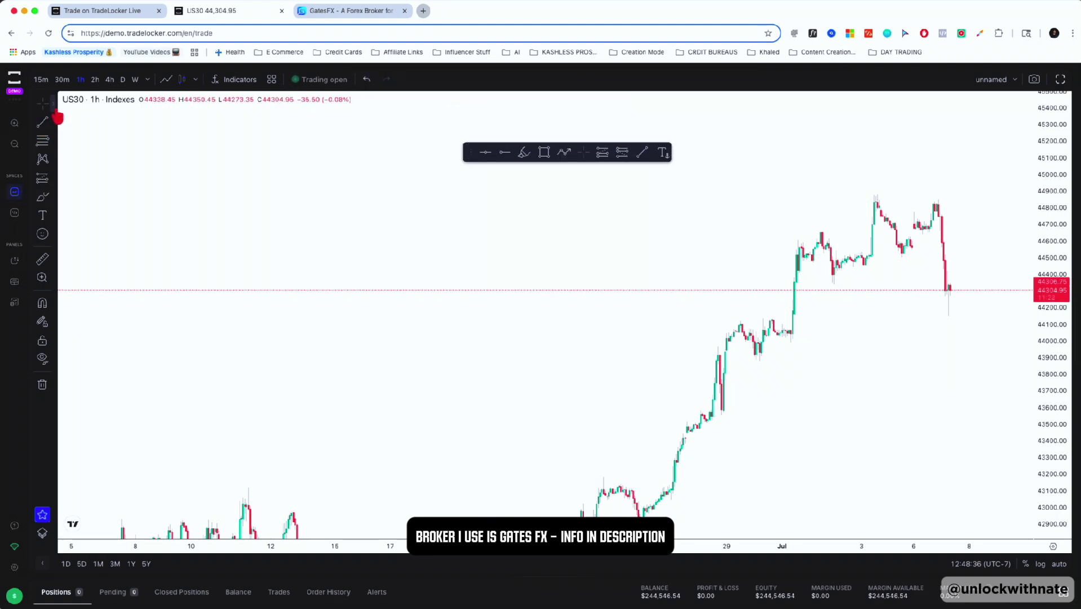
pyautogui.click(56, 110)
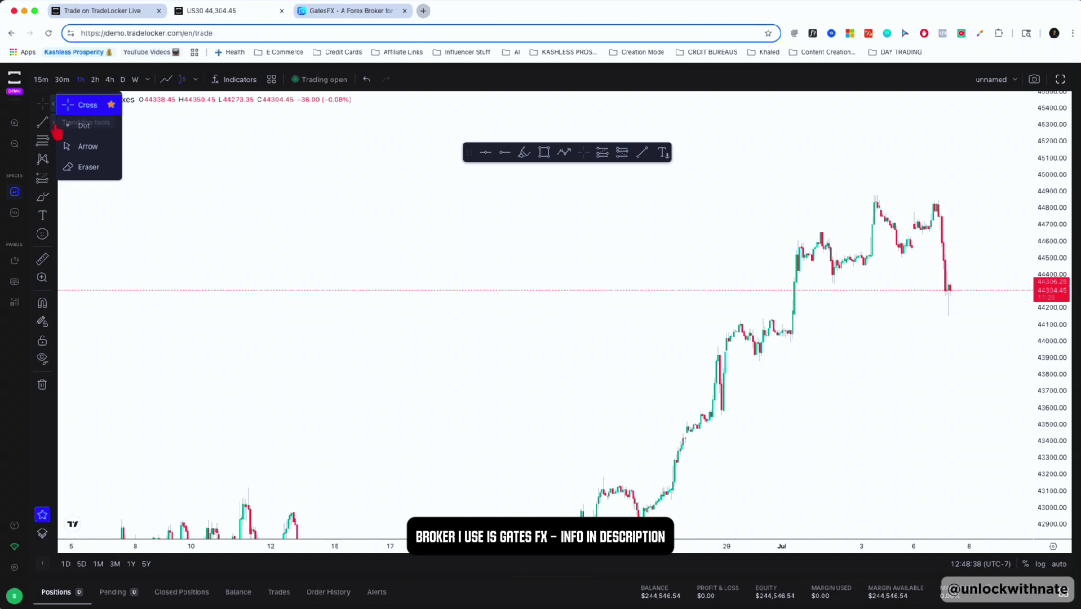
pyautogui.click(54, 124)
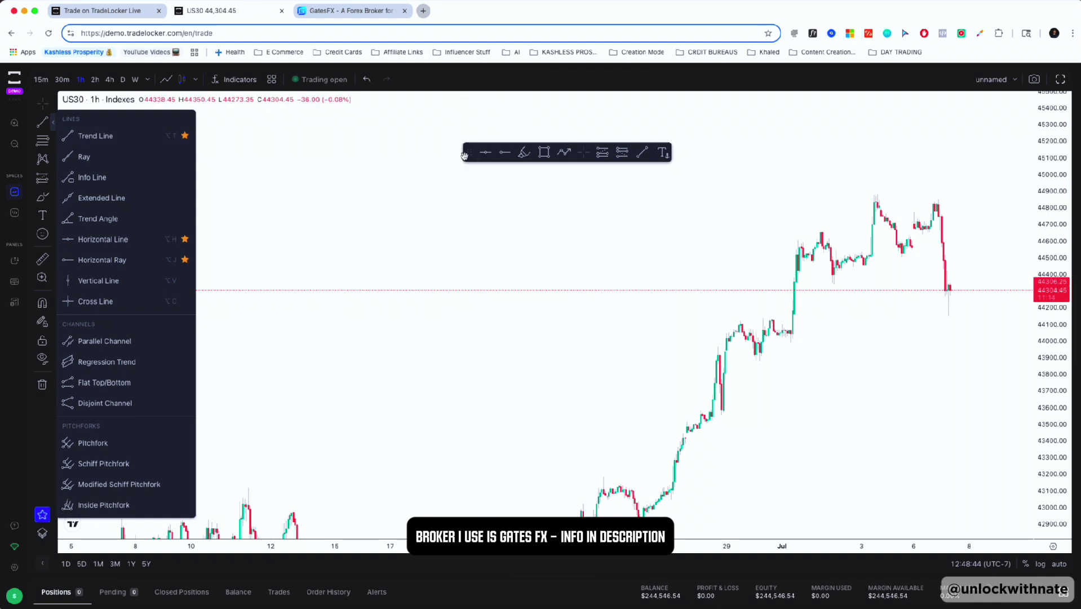
pyautogui.moveTo(468, 153)
pyautogui.mouseDown()
pyautogui.moveTo(470, 103)
pyautogui.moveTo(445, 137)
pyautogui.moveTo(459, 109)
pyautogui.moveTo(461, 138)
pyautogui.moveTo(443, 135)
pyautogui.mouseUp()
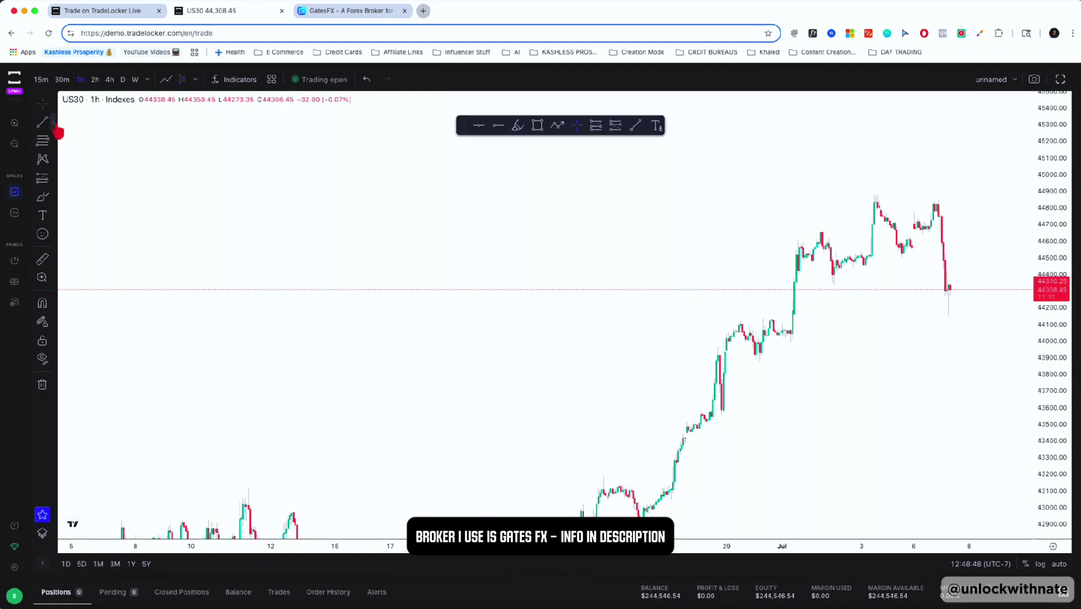
# Add the Parallel Channel drawing tool to the favourites toolbar
pyautogui.click(54, 128)
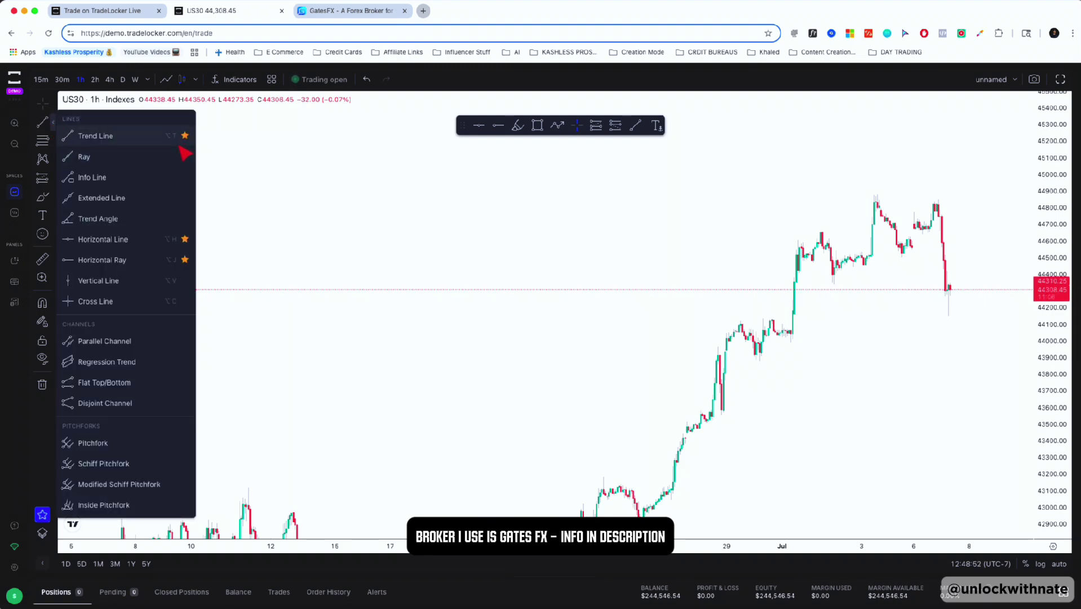
pyautogui.click(185, 341)
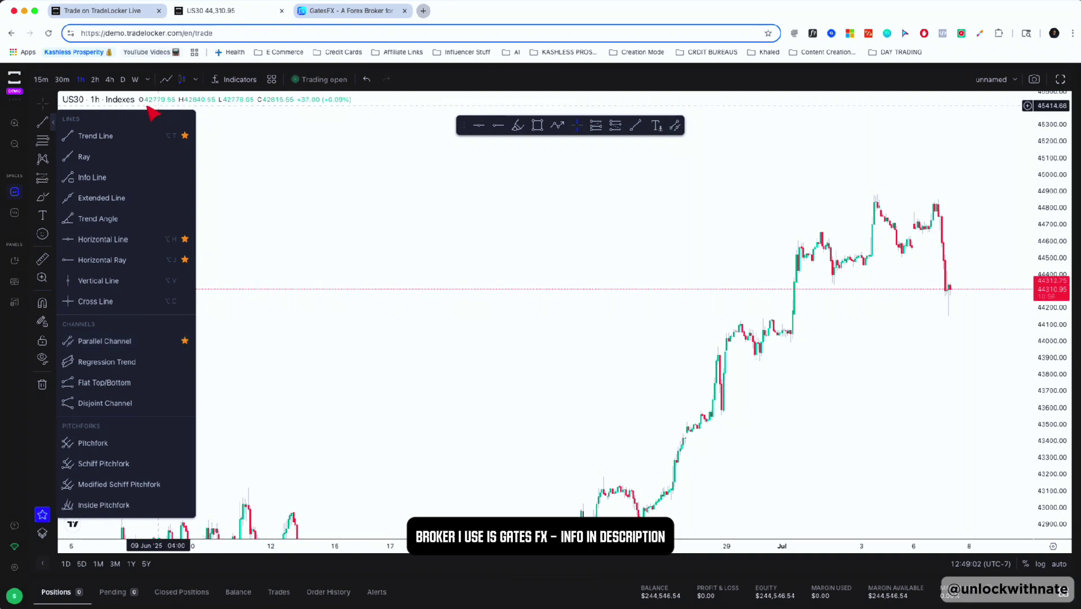
pyautogui.click(60, 124)
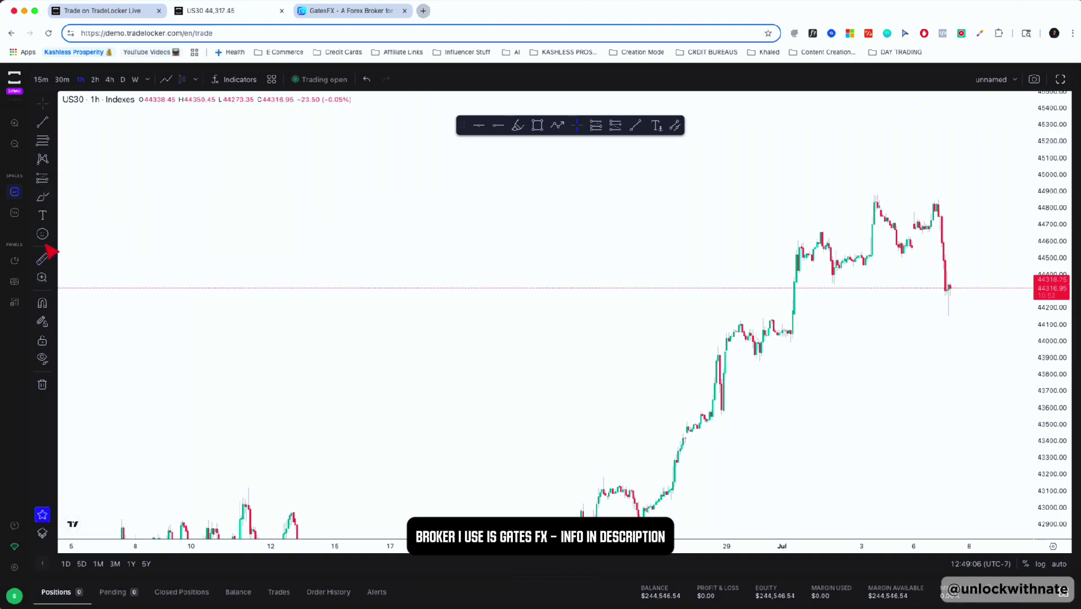
# Measure a price move on the chart with the measuring tool, starting above the 1 July candles
pyautogui.click(42, 259)
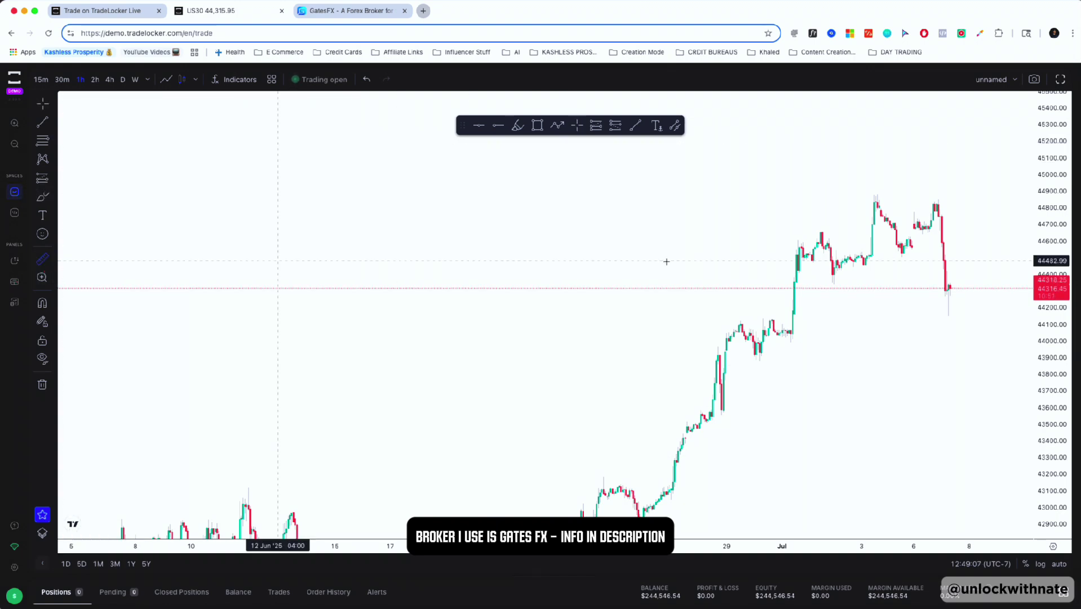
pyautogui.click(791, 248)
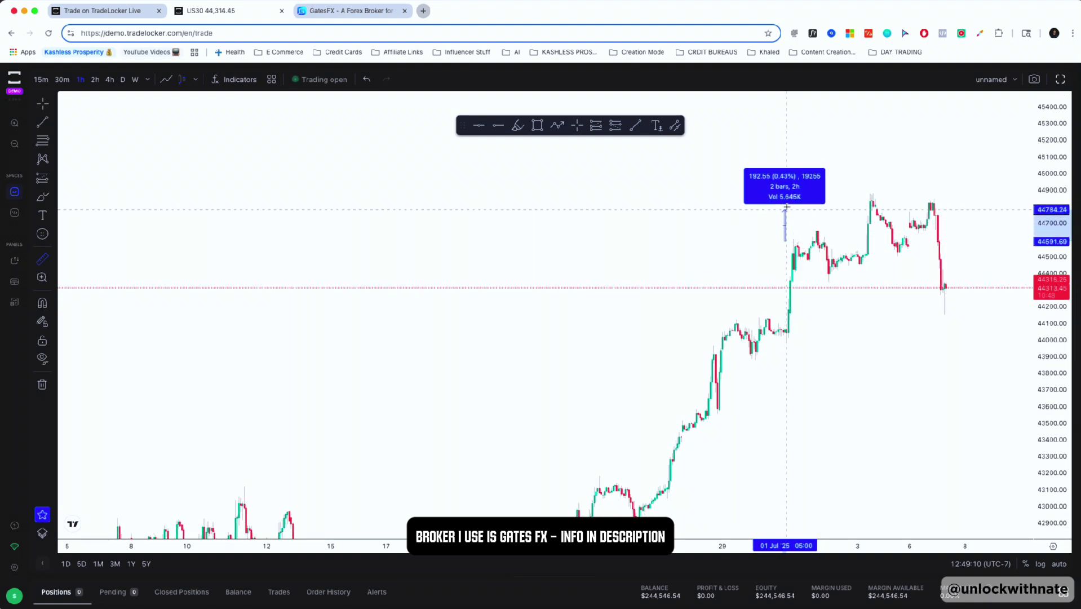
pyautogui.click(901, 196)
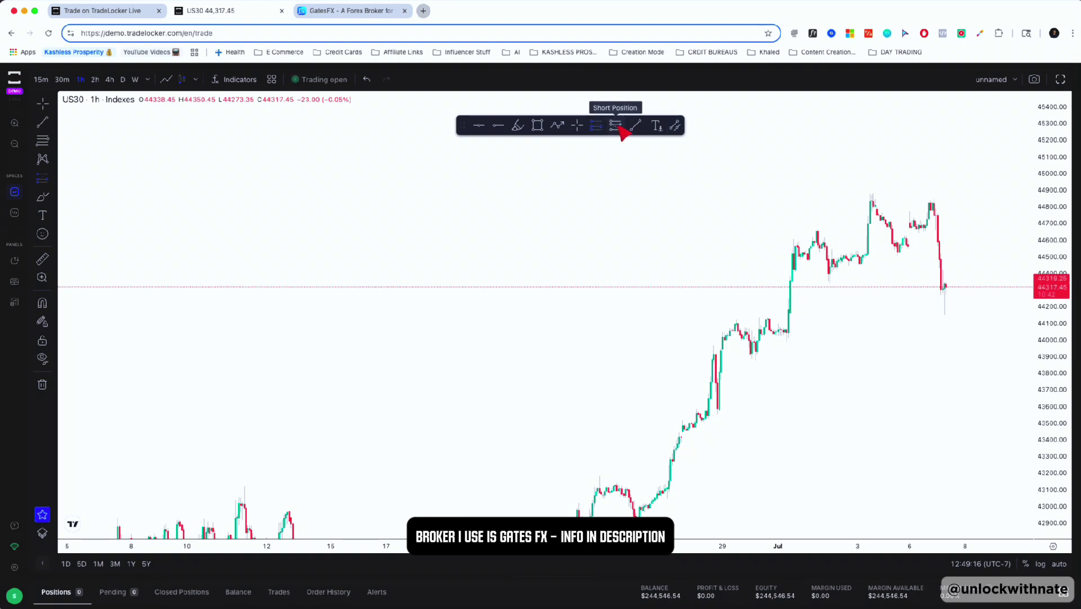
# Place a short position just after the latest candle with entry about 44,321, stop about 44,464 and target about 43,912
pyautogui.click(616, 125)
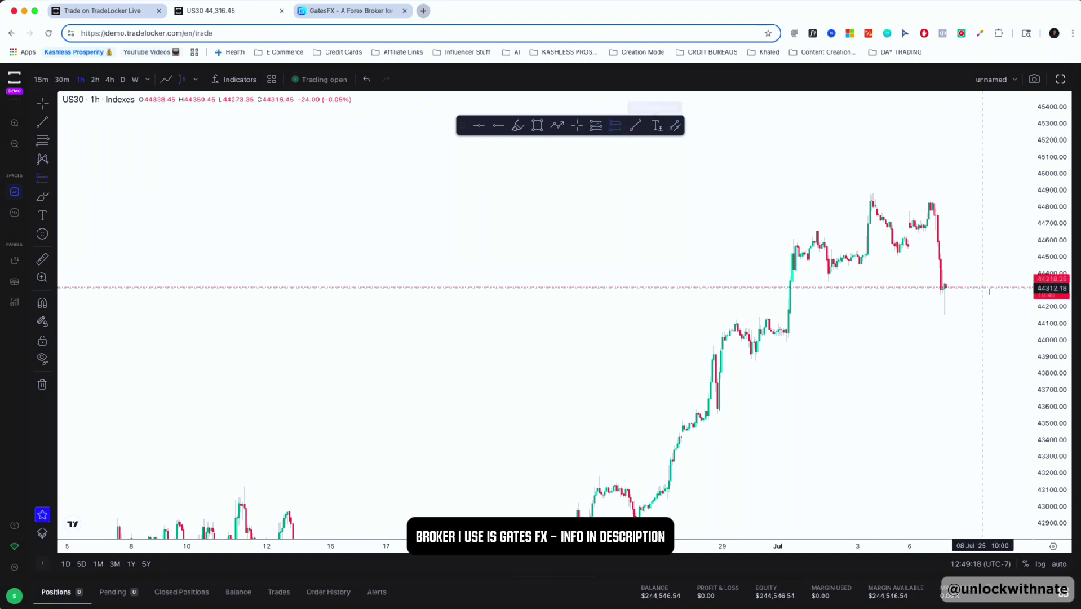
pyautogui.click(975, 287)
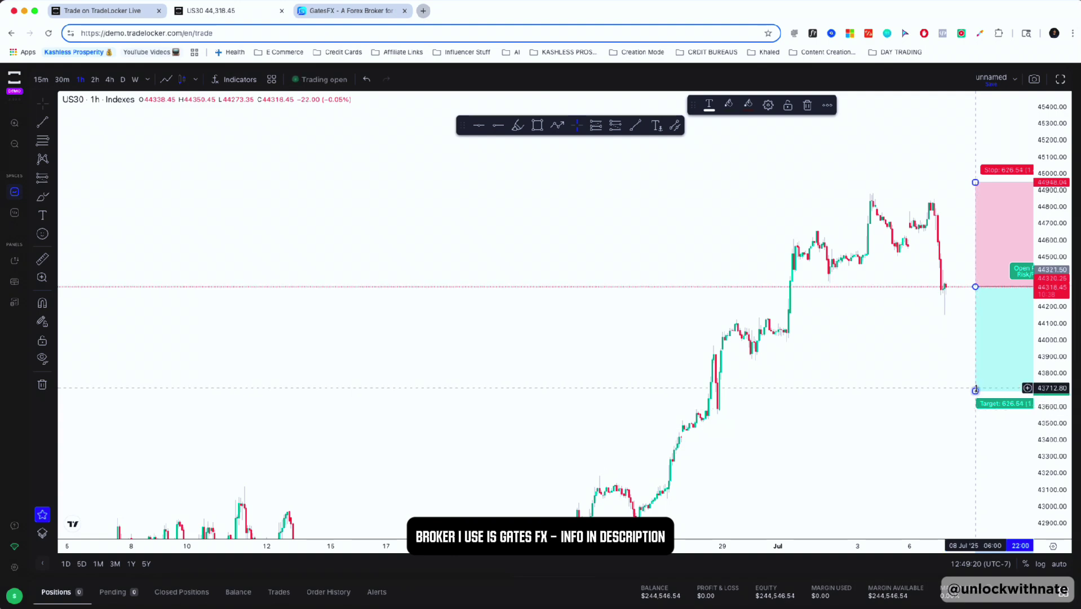
pyautogui.moveTo(975, 391); pyautogui.dragTo(975, 355)
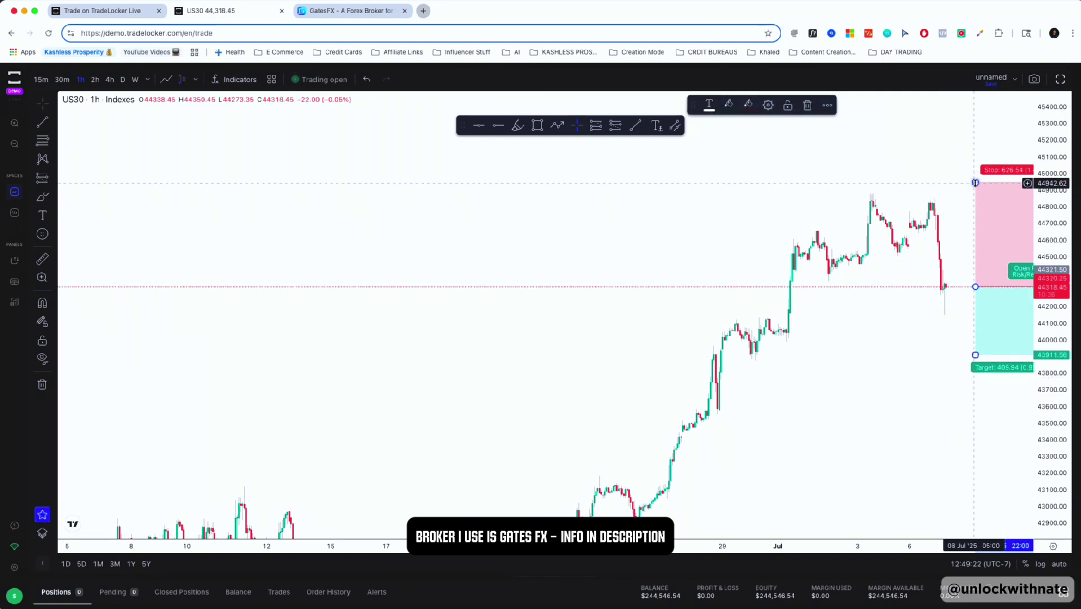
pyautogui.moveTo(975, 182); pyautogui.dragTo(970, 263)
pyautogui.scroll(5, 913, 316)
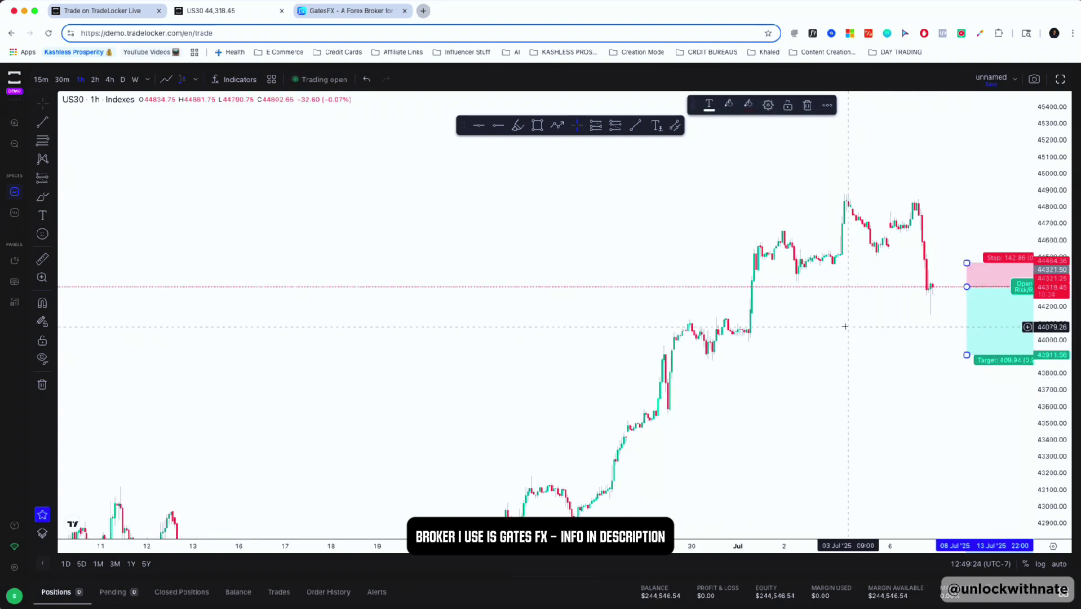
pyautogui.moveTo(893, 336); pyautogui.dragTo(627, 379)
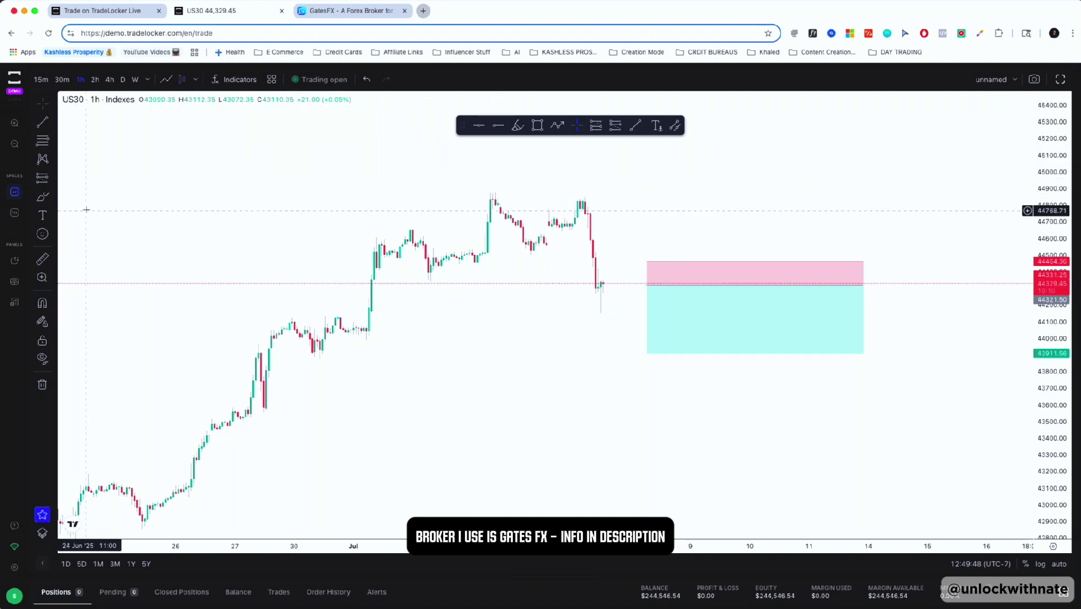
# Remove the 1 week interval from the favourite timeframes and add it back
pyautogui.click(147, 81)
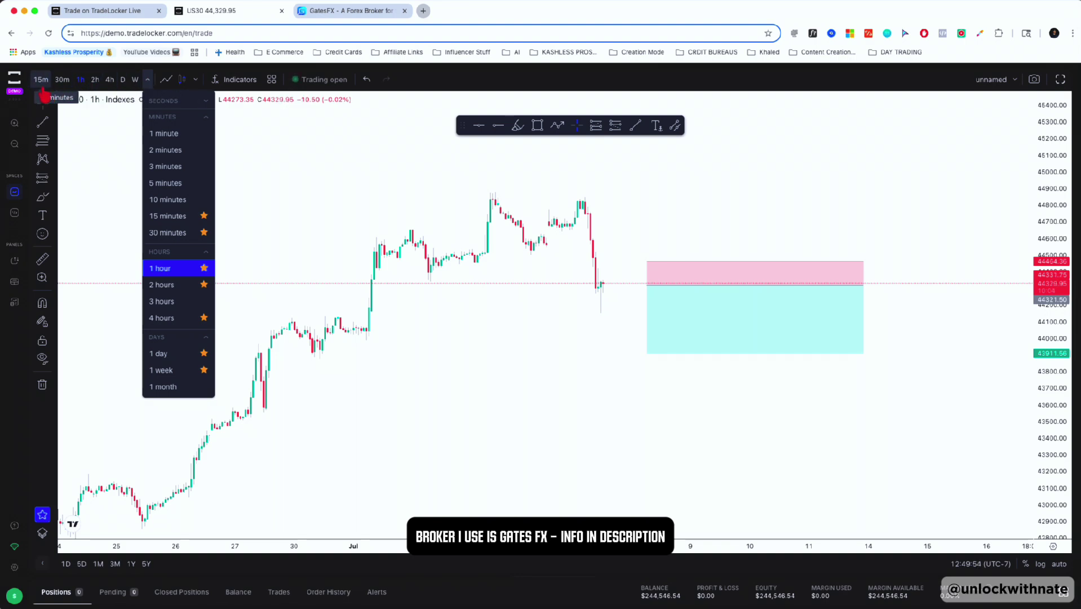
pyautogui.click(204, 370)
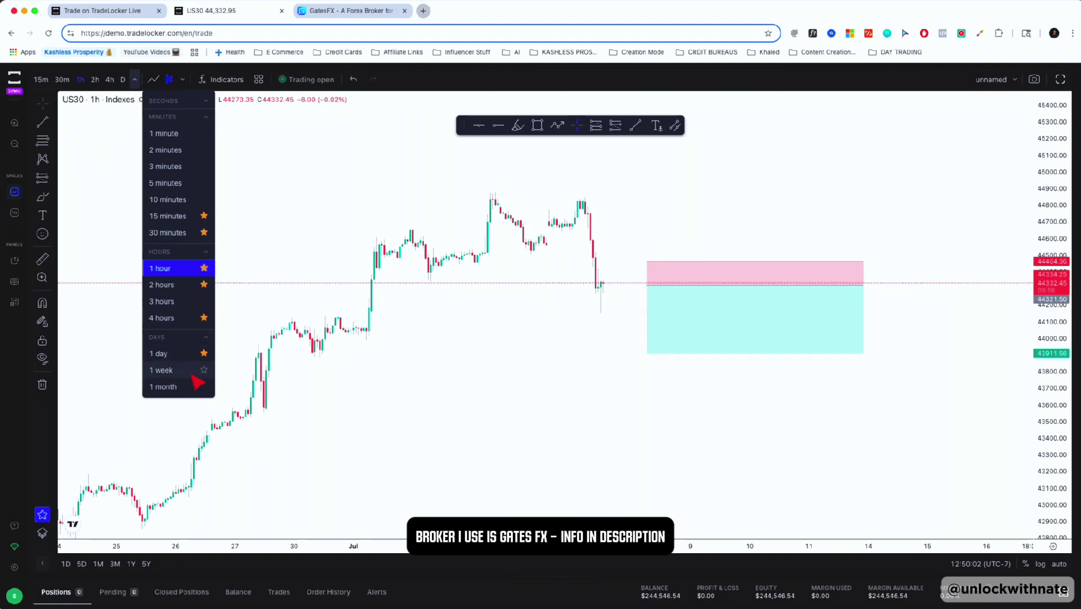
pyautogui.click(204, 370)
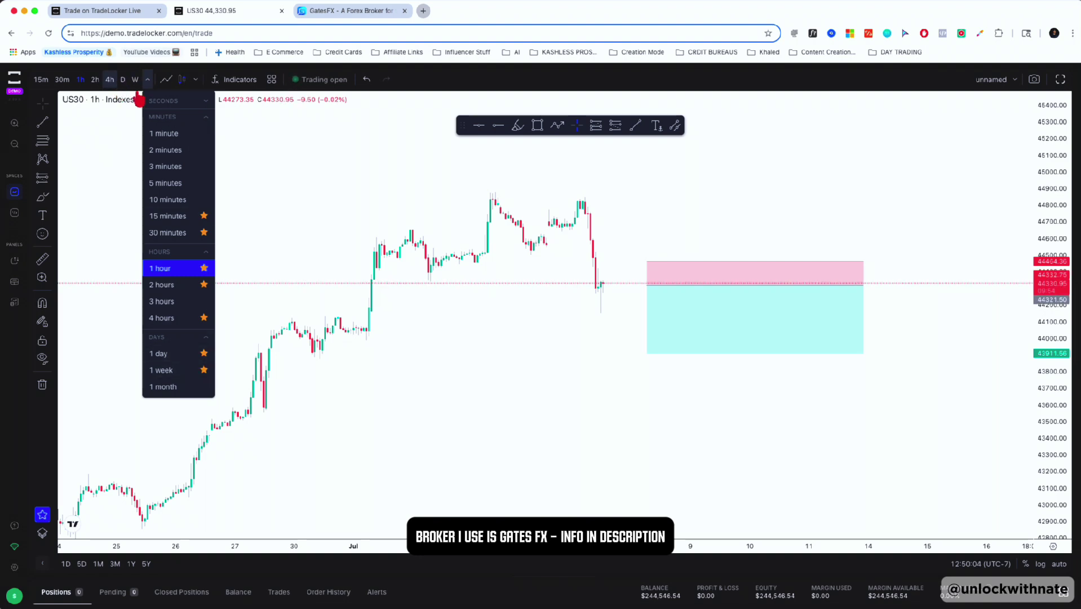
# Remove the Line chart type from the favourite chart types and add it back
pyautogui.click(196, 81)
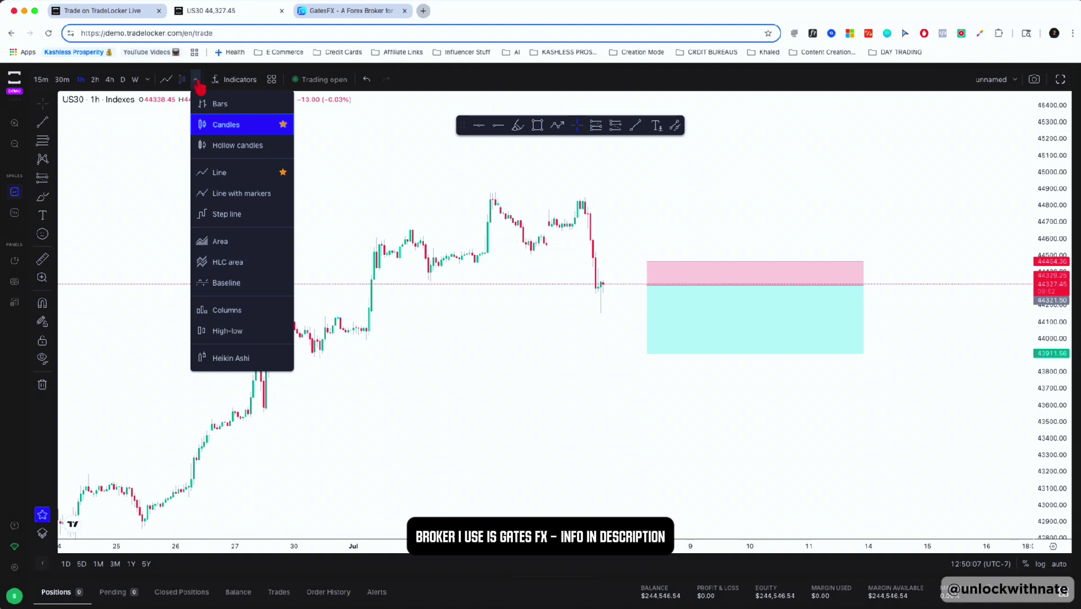
pyautogui.click(283, 172)
pyautogui.click(283, 172)
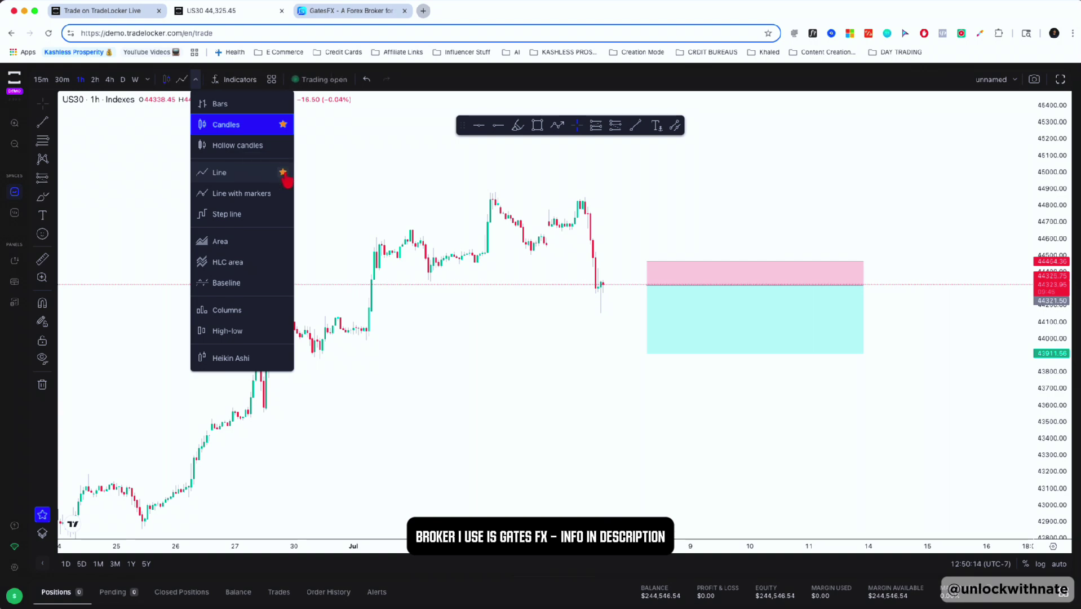
# Switch the US30 chart to the 1 day interval, displaying it as a line before returning to candles
pyautogui.click(123, 80)
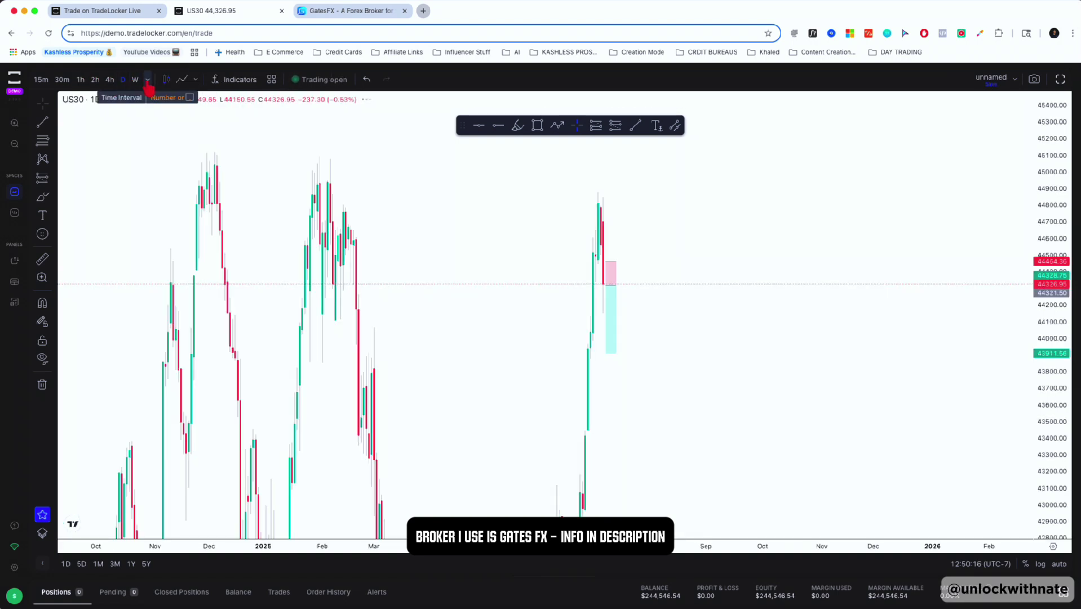
pyautogui.click(178, 83)
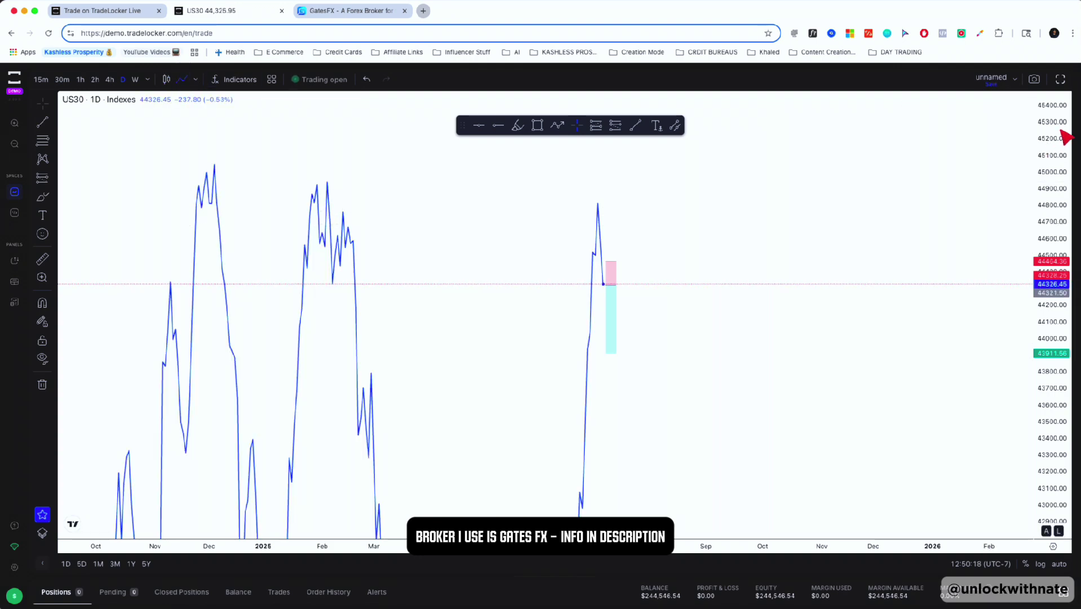
pyautogui.moveTo(1066, 138); pyautogui.dragTo(1074, 406)
pyautogui.scroll(-5, 1049, 394)
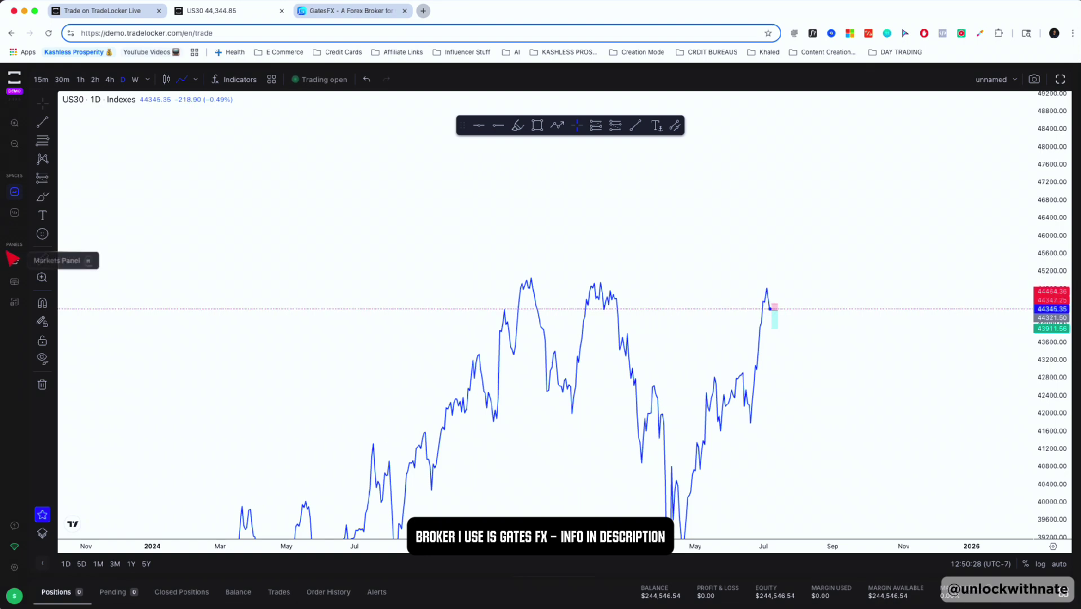
pyautogui.click(167, 81)
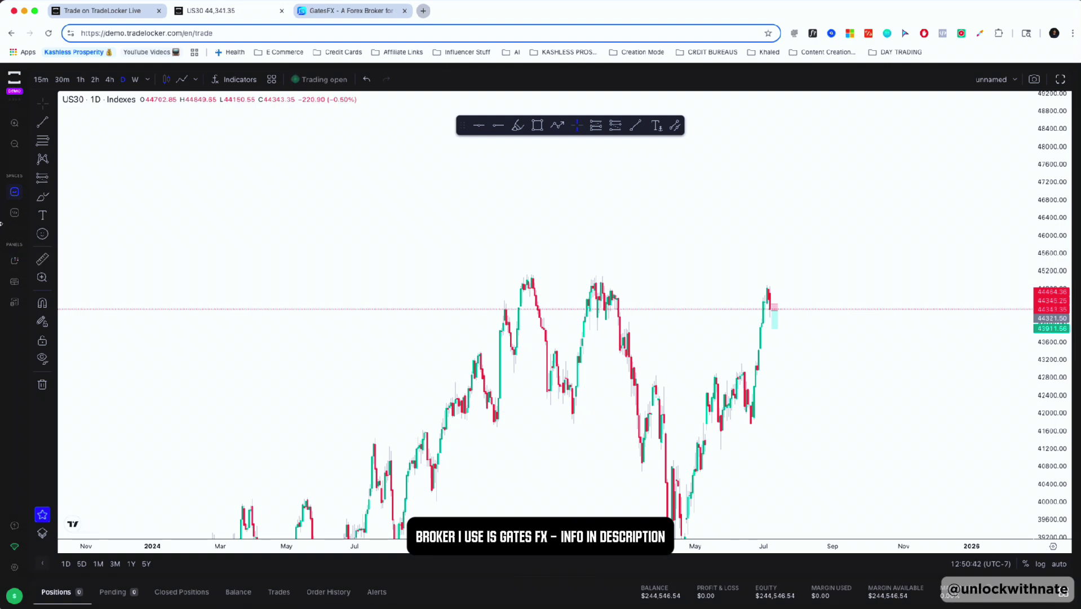
# Open and close the Markets panel, and hide and reshow the floating order panel
pyautogui.click(15, 260)
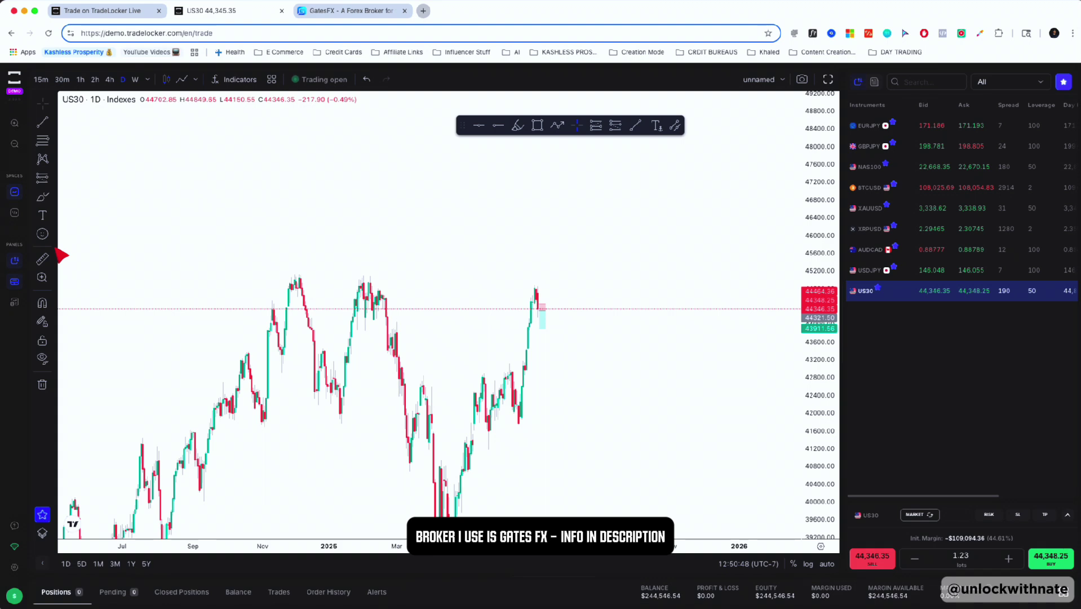
pyautogui.click(14, 260)
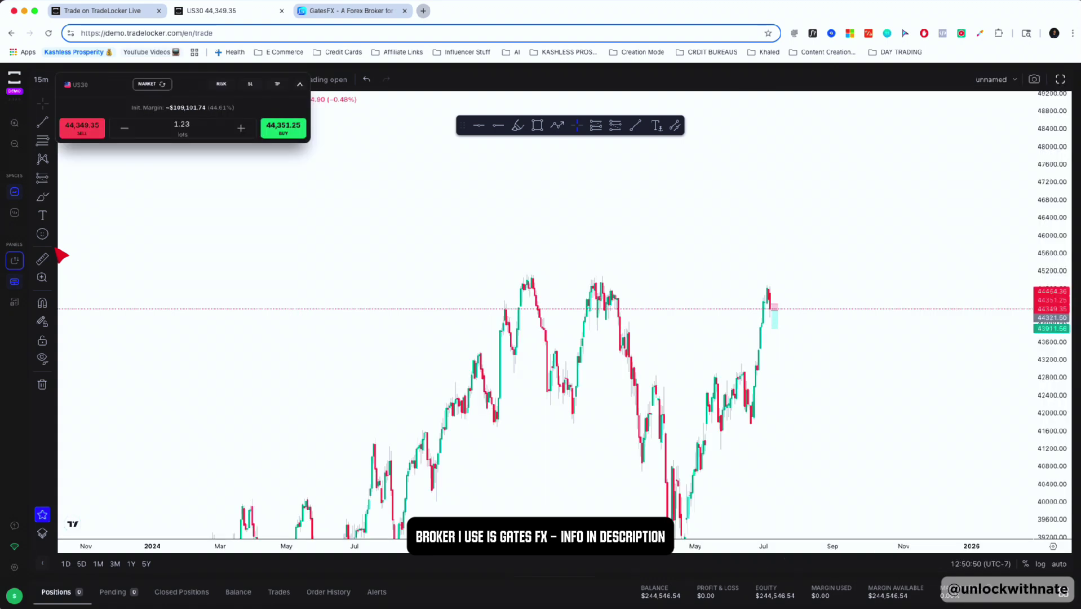
pyautogui.click(15, 285)
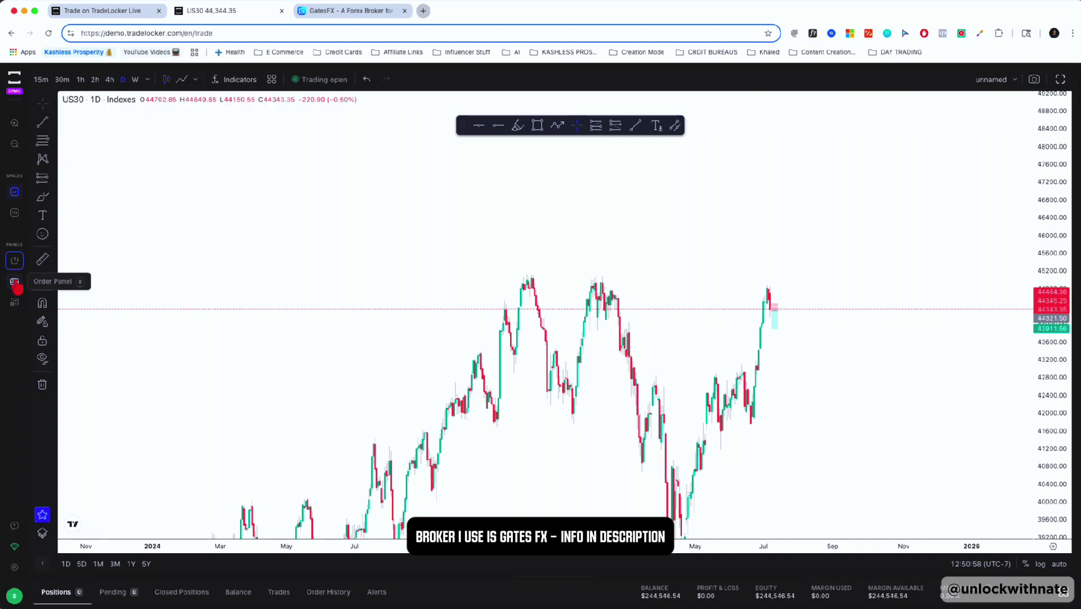
pyautogui.click(15, 286)
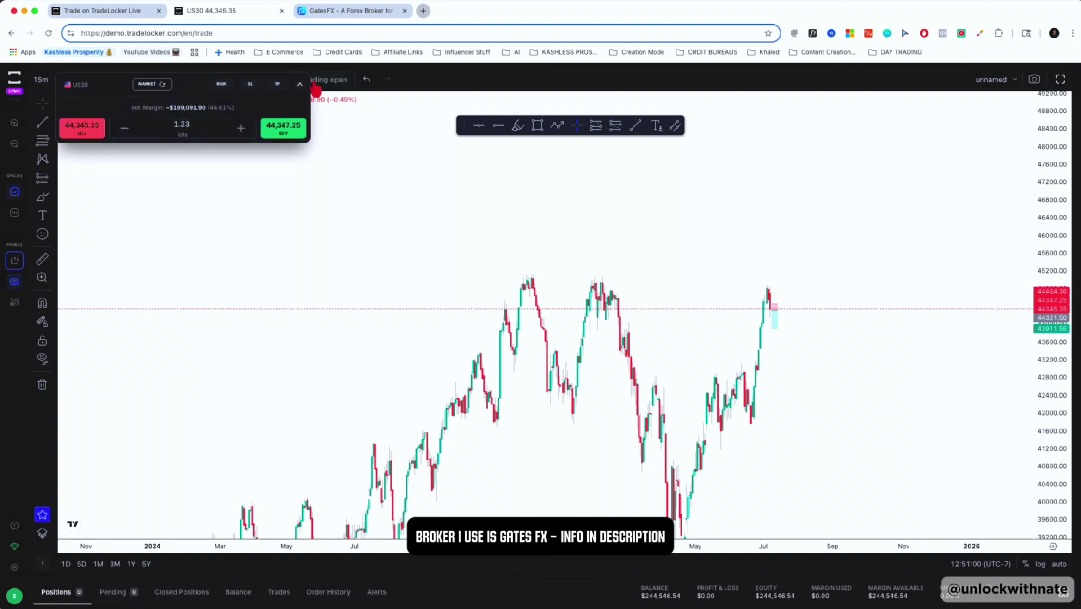
# Set up a market buy order in the expanded floating order panel, with risk-based sizing and a stop loss at 43,826.89
pyautogui.moveTo(267, 75); pyautogui.dragTo(416, 164)
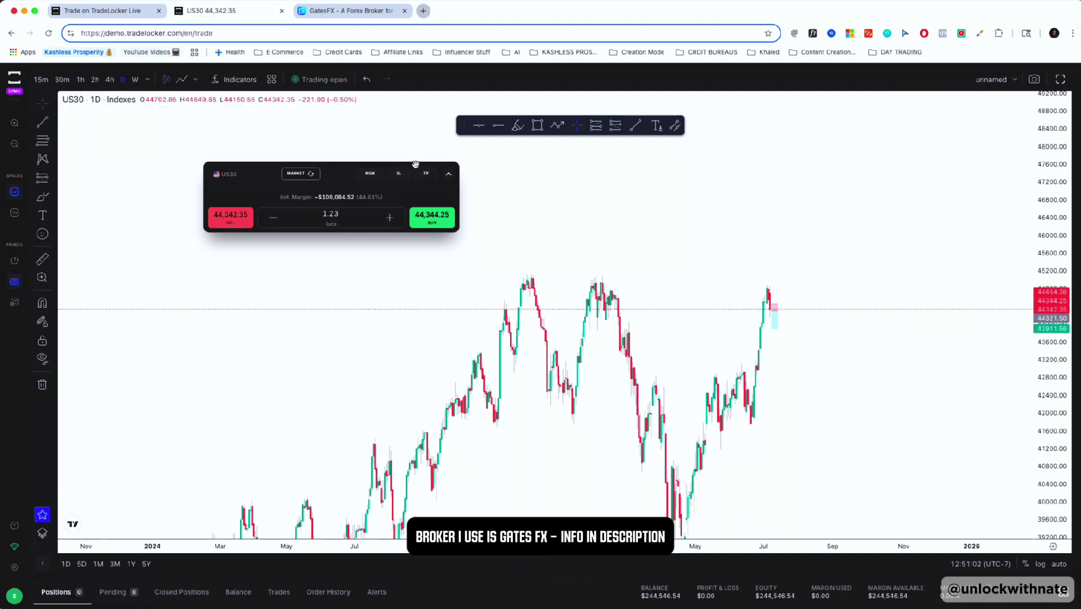
pyautogui.click(449, 175)
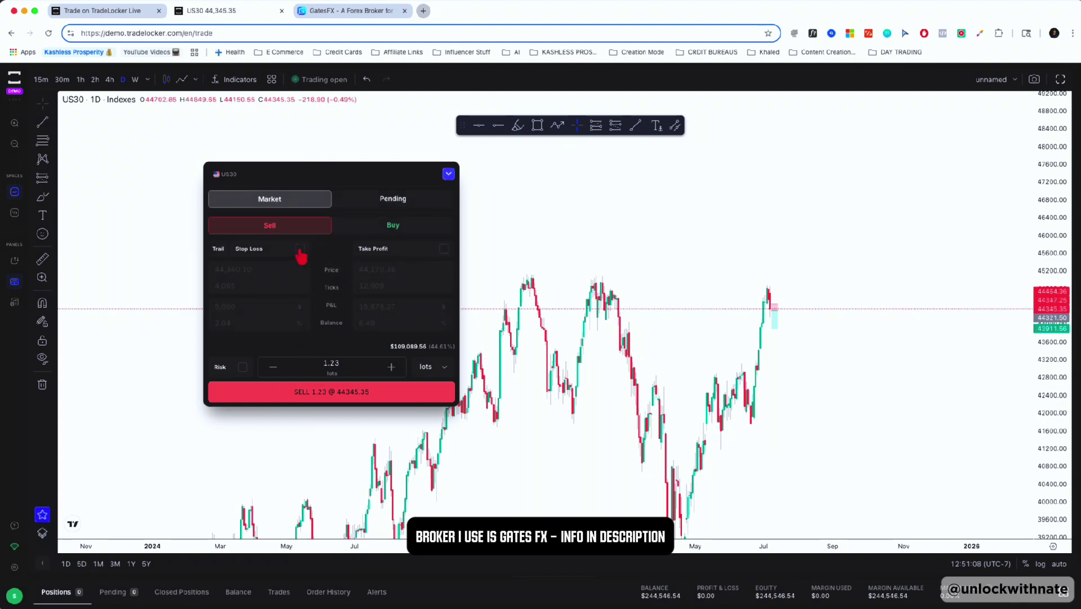
pyautogui.click(409, 230)
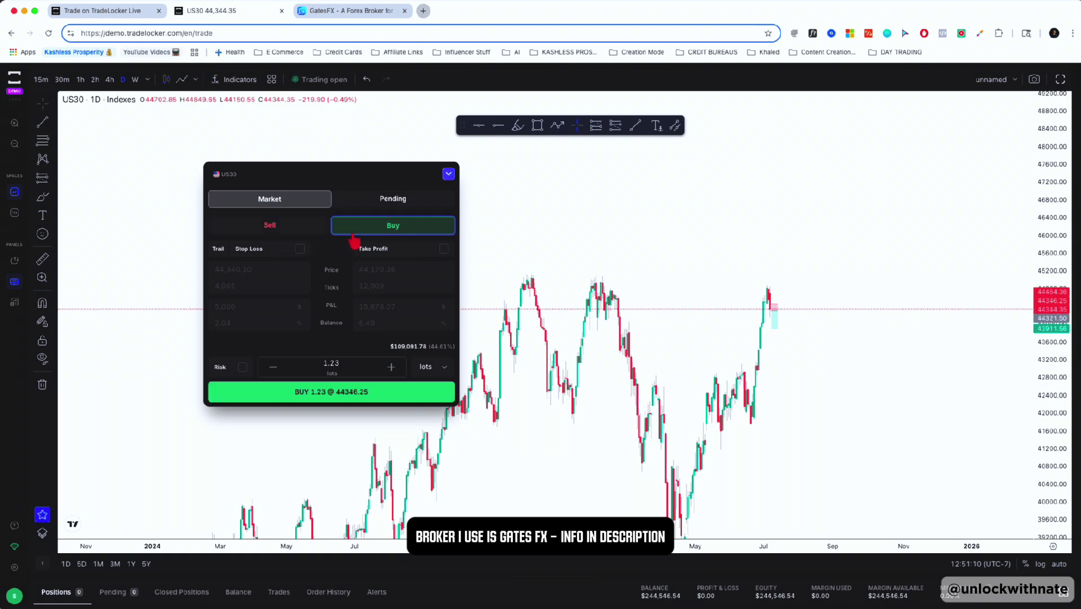
pyautogui.click(243, 368)
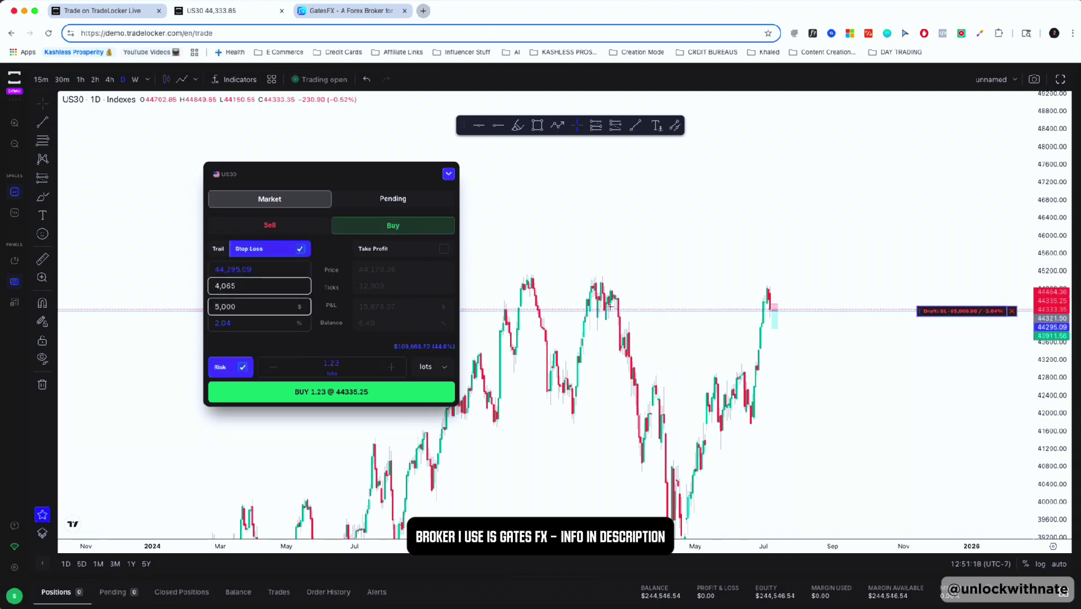
pyautogui.moveTo(990, 311); pyautogui.dragTo(989, 331)
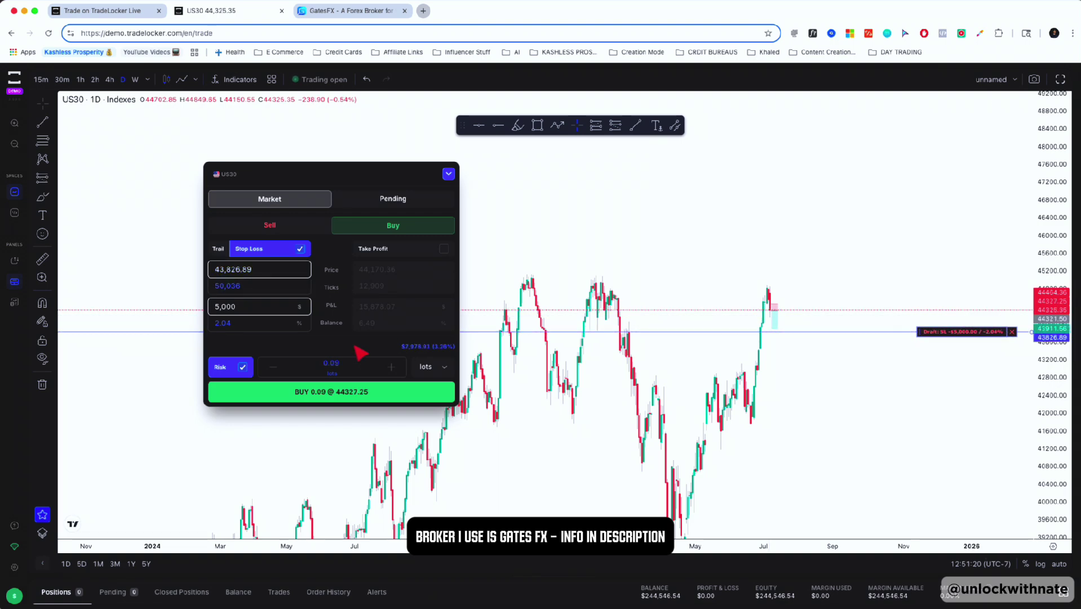
# Enable the order's take profit and set the stop-loss risk amount to $100
pyautogui.click(240, 307)
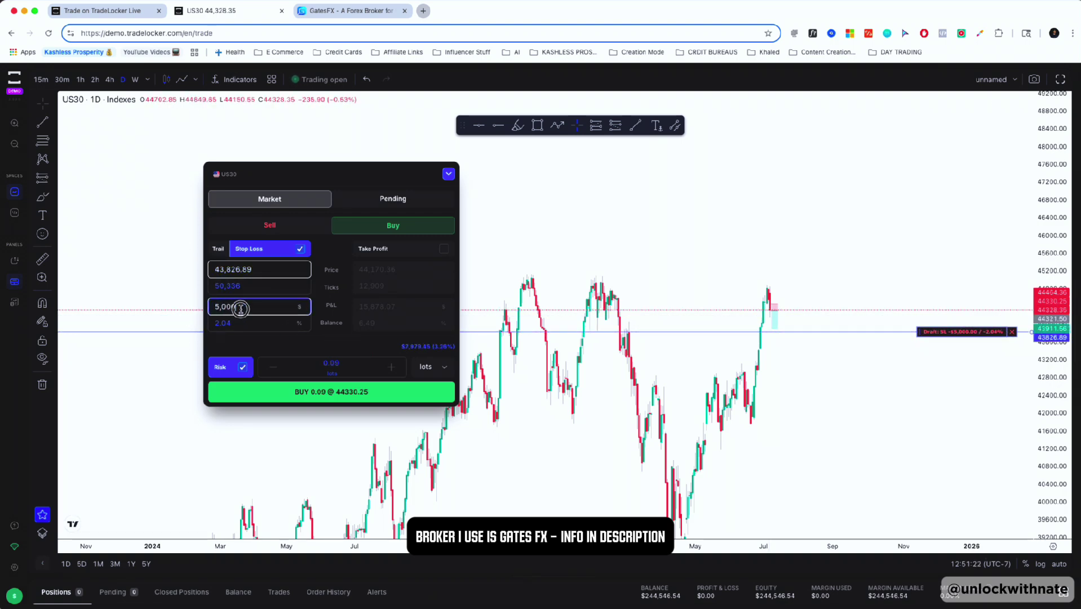
pyautogui.click(444, 250)
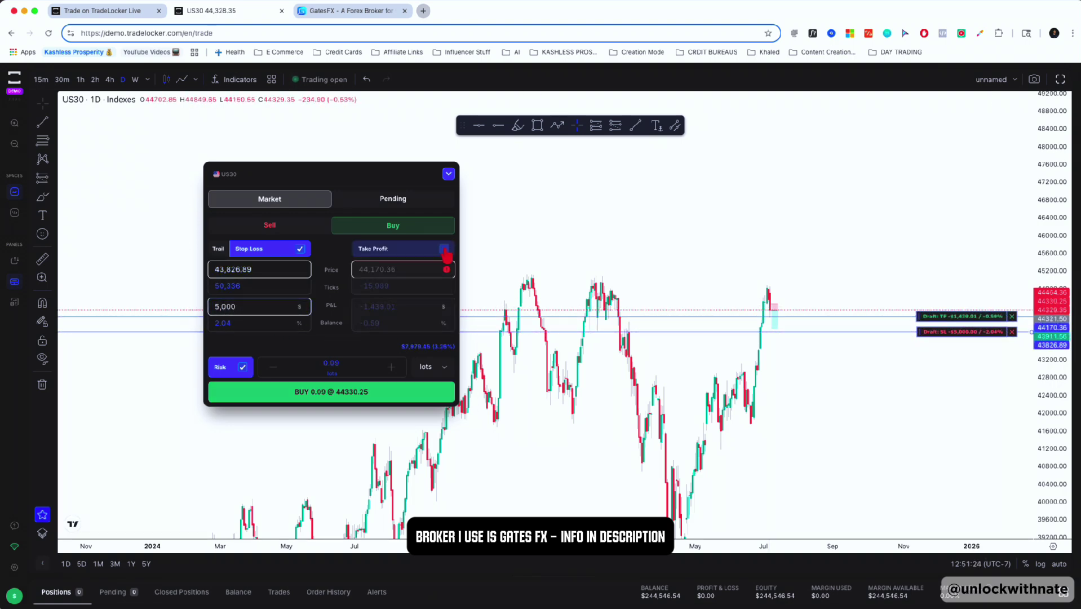
pyautogui.doubleClick(285, 306)
pyautogui.write('100')
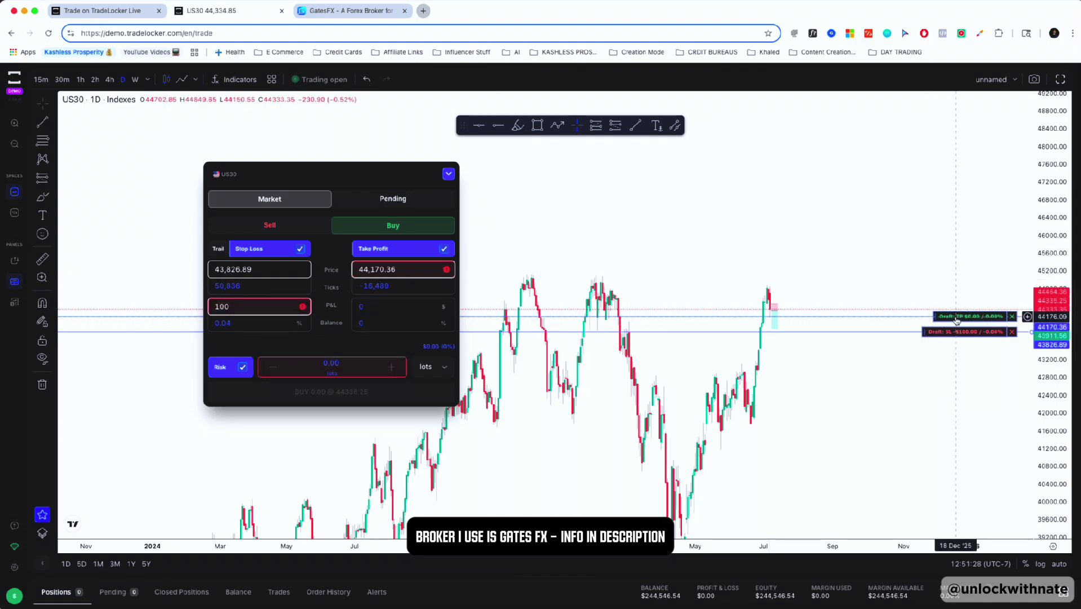
# Move the draft take profit to 45,782.42 and the draft stop loss to 44,077.15 on the chart, and collapse the order form
pyautogui.moveTo(954, 330); pyautogui.dragTo(964, 273)
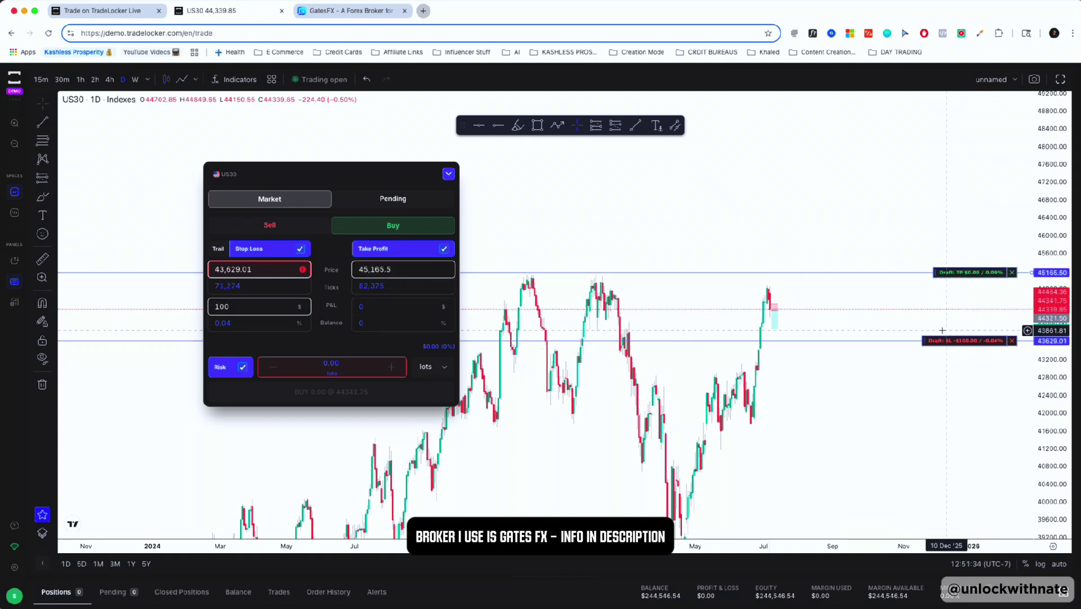
pyautogui.moveTo(968, 343); pyautogui.dragTo(963, 313)
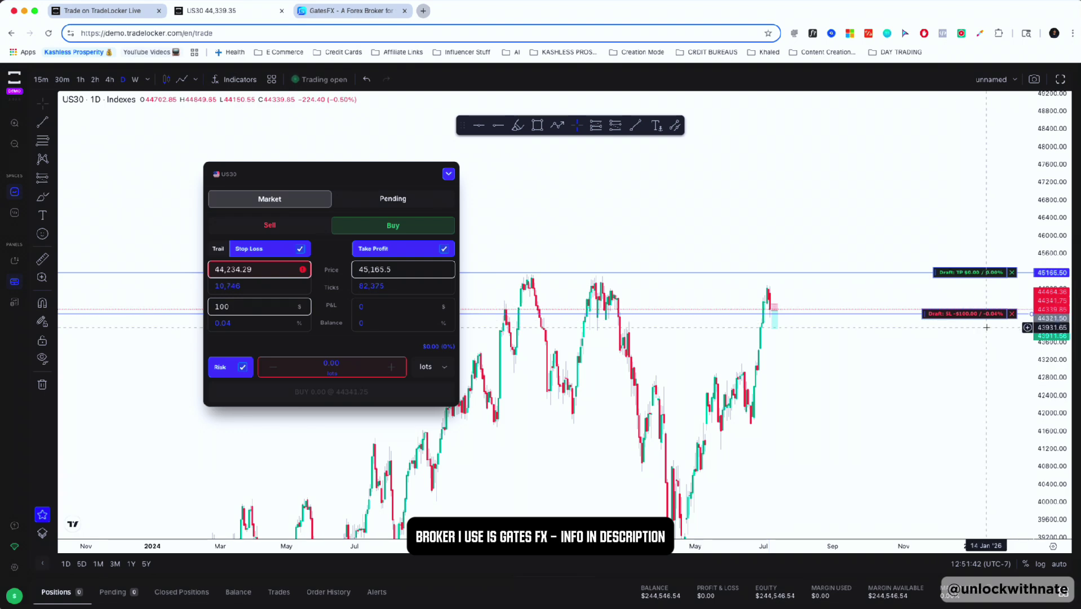
pyautogui.moveTo(976, 273); pyautogui.dragTo(987, 245)
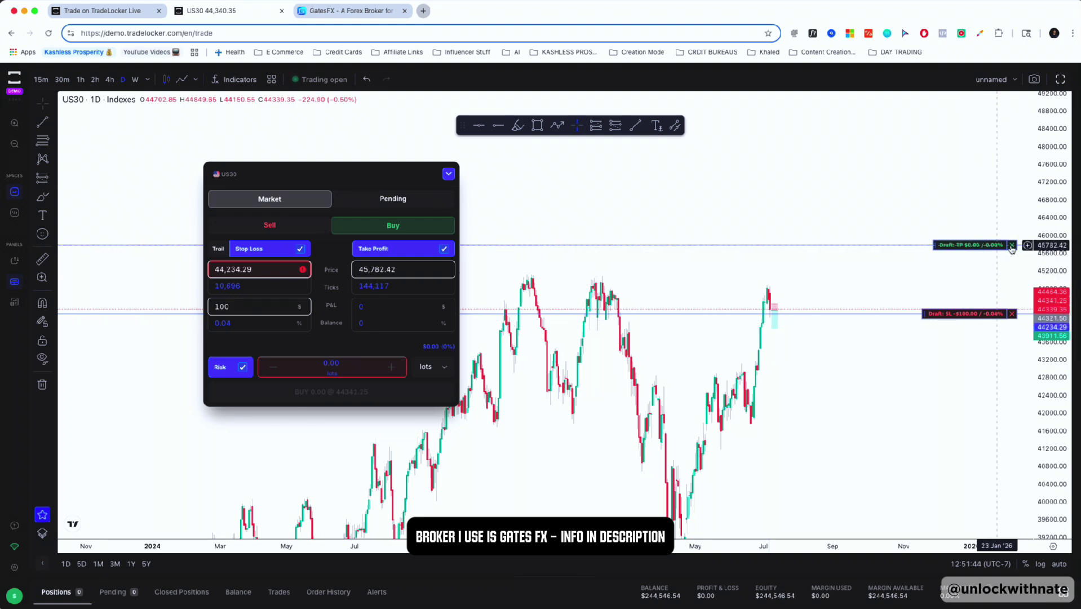
pyautogui.moveTo(1026, 121); pyautogui.dragTo(1026, 217)
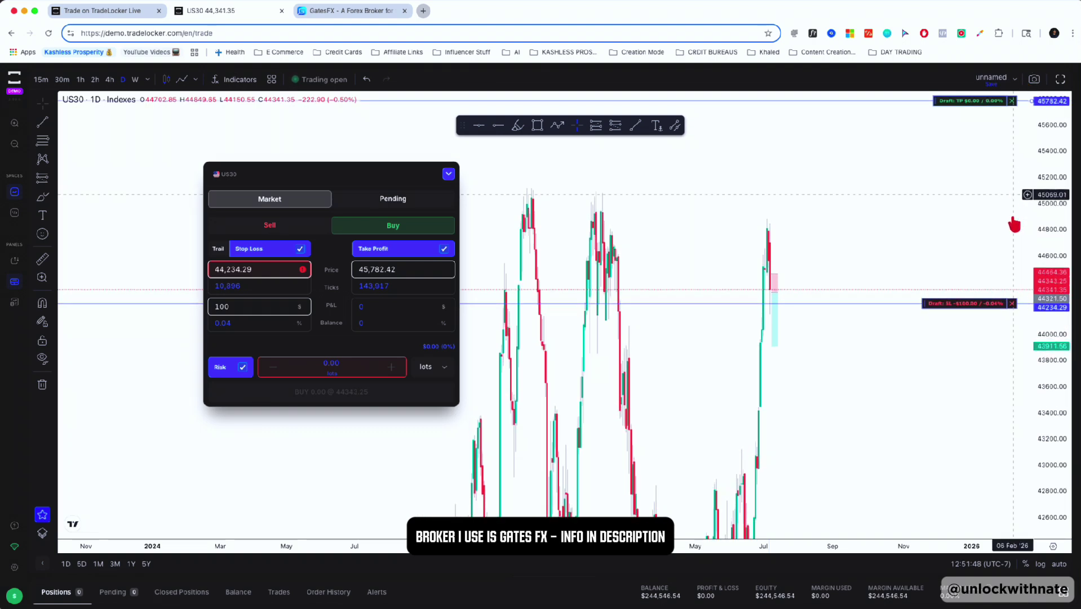
pyautogui.moveTo(959, 305); pyautogui.dragTo(892, 323)
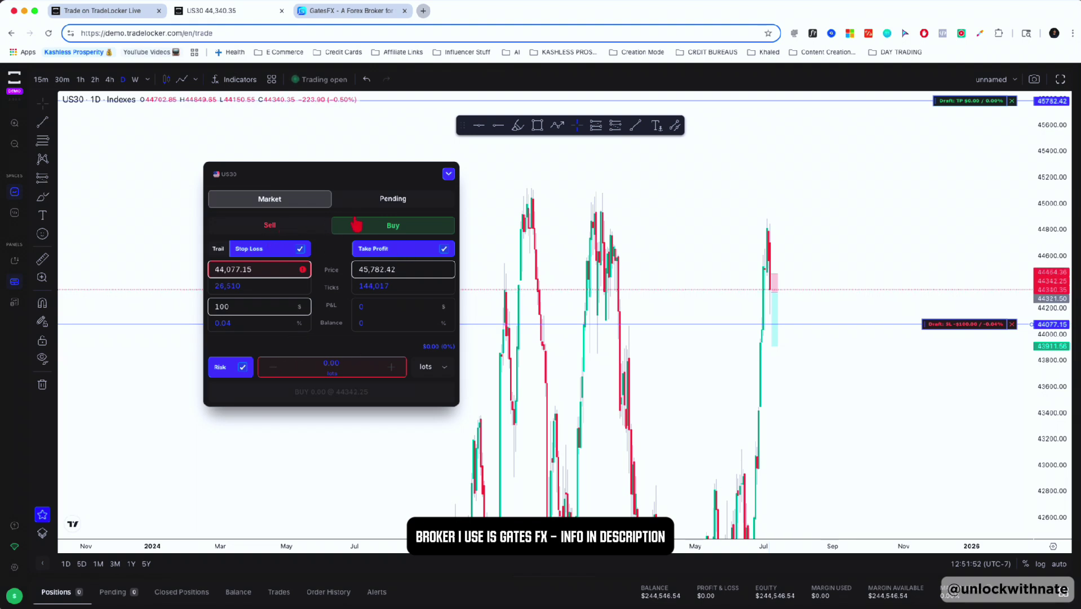
pyautogui.click(449, 175)
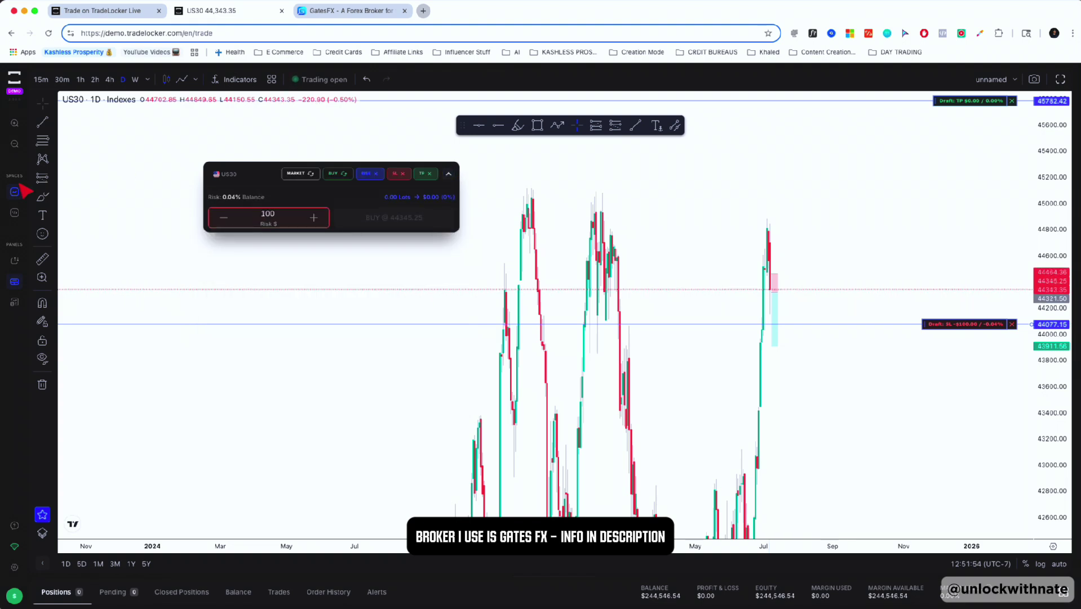
# Open the Trades panel below the chart and enlarge it slightly
pyautogui.click(15, 303)
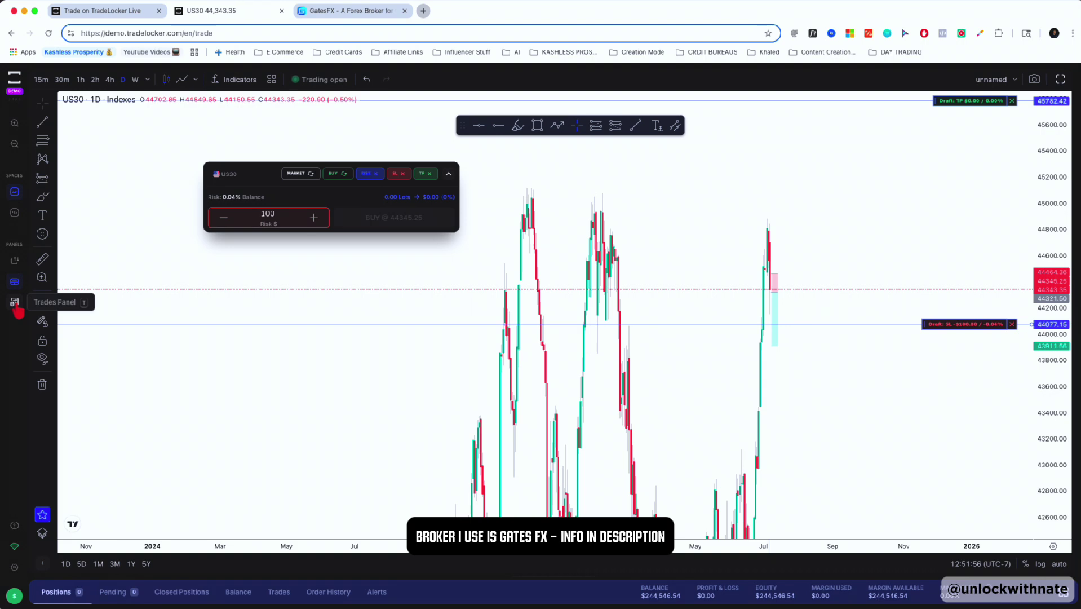
pyautogui.click(16, 305)
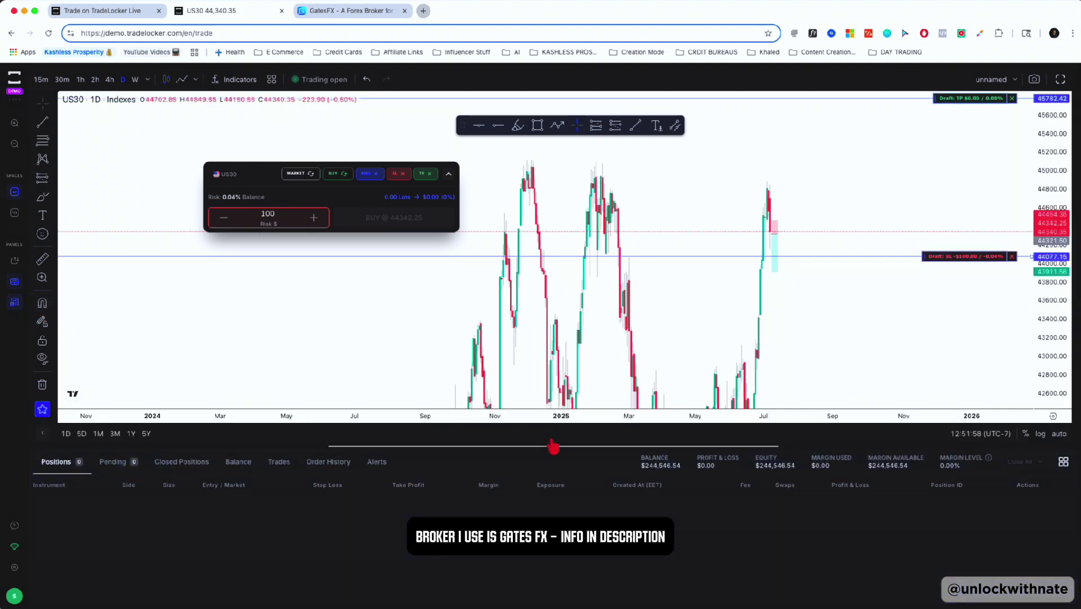
pyautogui.moveTo(553, 446); pyautogui.dragTo(590, 428)
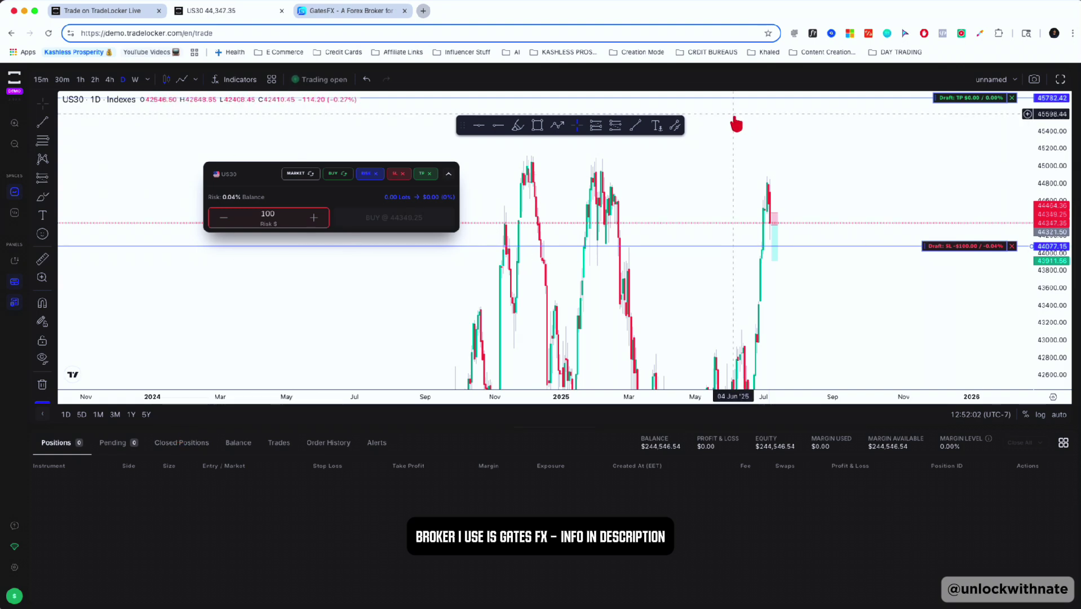
# Remove the draft take-profit and stop-loss levels from the chart
pyautogui.click(1012, 97)
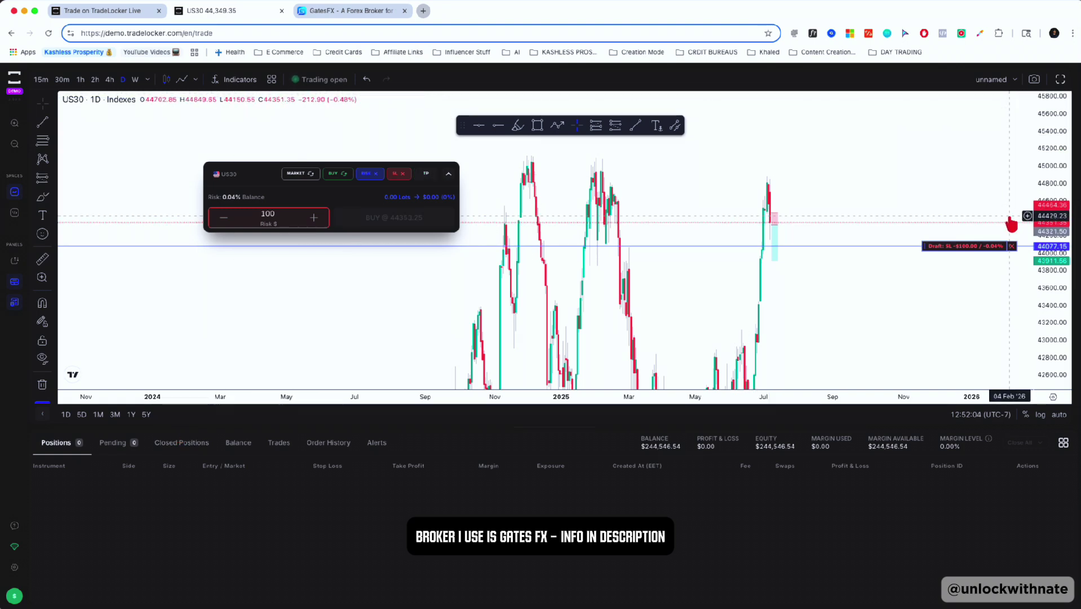
pyautogui.click(1012, 248)
# Expand the order form and re-enable risk-based sizing with the stop loss and take profit
pyautogui.click(449, 174)
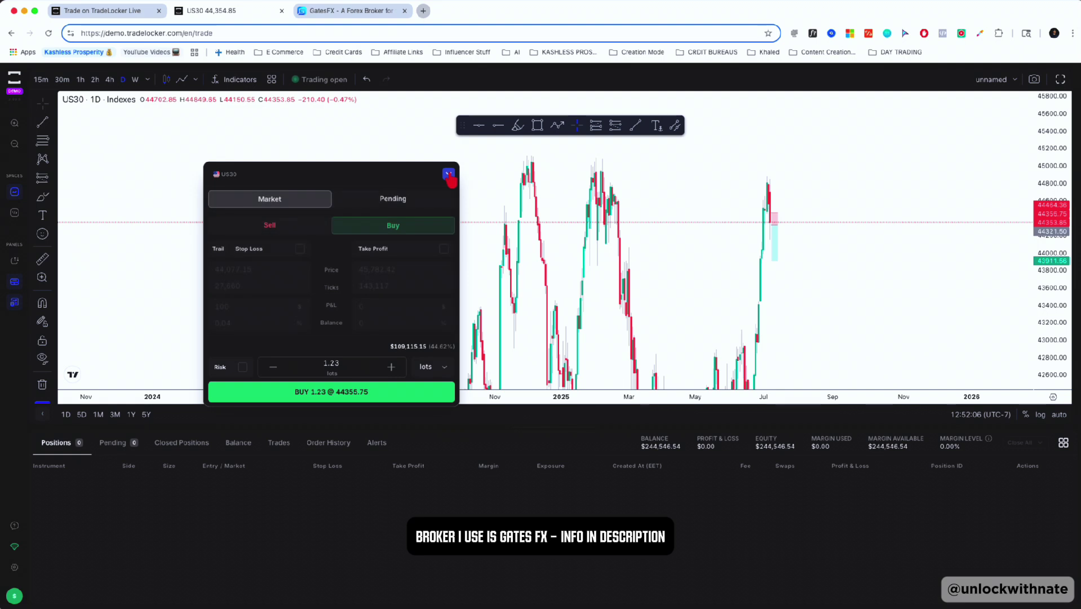
pyautogui.click(230, 368)
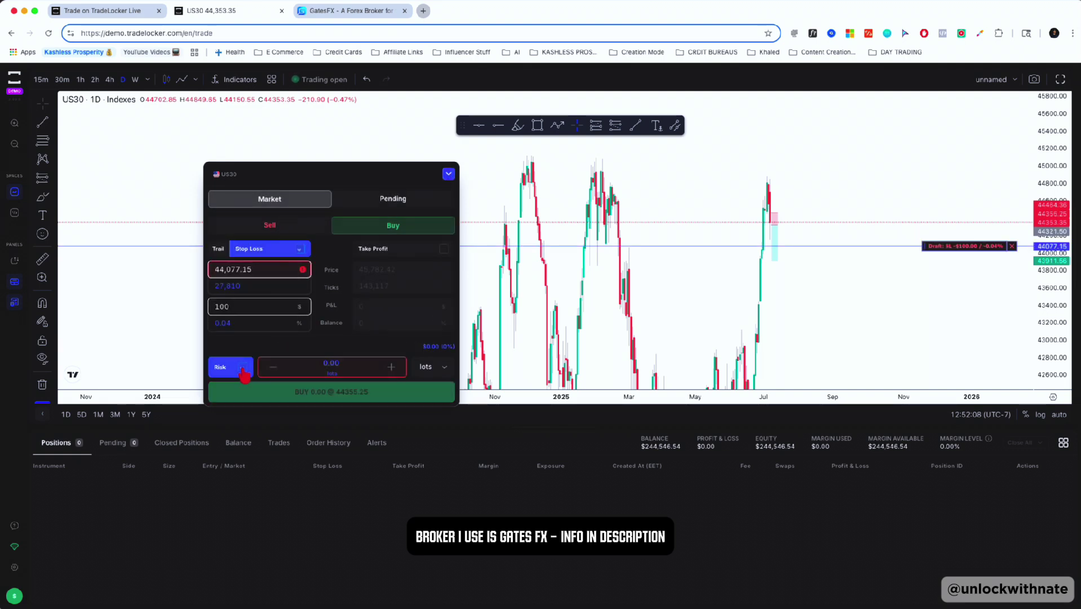
pyautogui.click(444, 248)
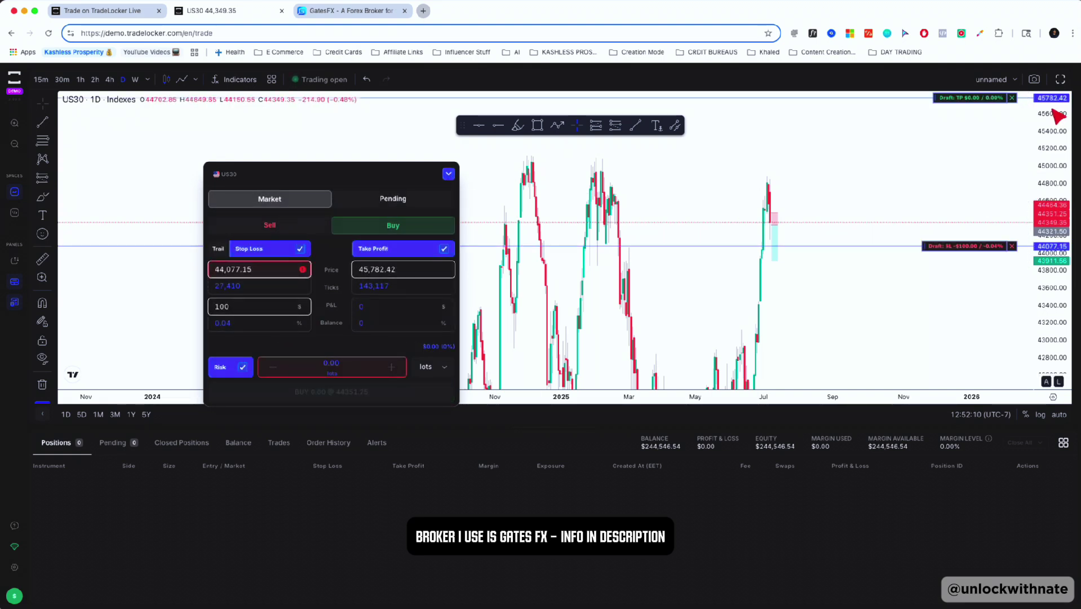
# Raise the draft take profit to 50,841.48 and set the stop-loss risk amount to $1,000
pyautogui.moveTo(1052, 110); pyautogui.dragTo(1052, 366)
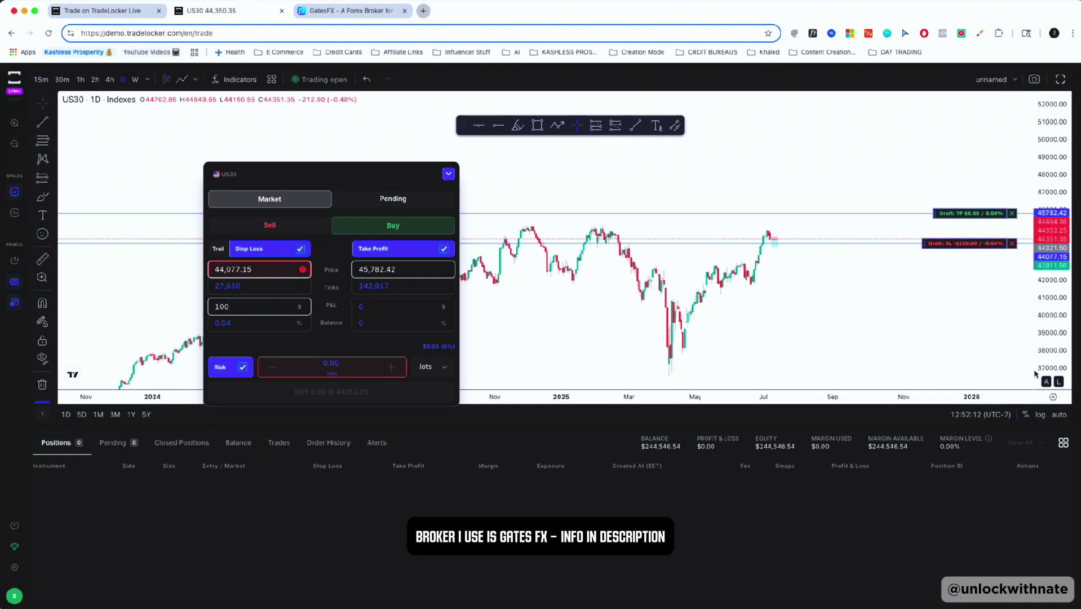
pyautogui.moveTo(985, 215); pyautogui.dragTo(953, 122)
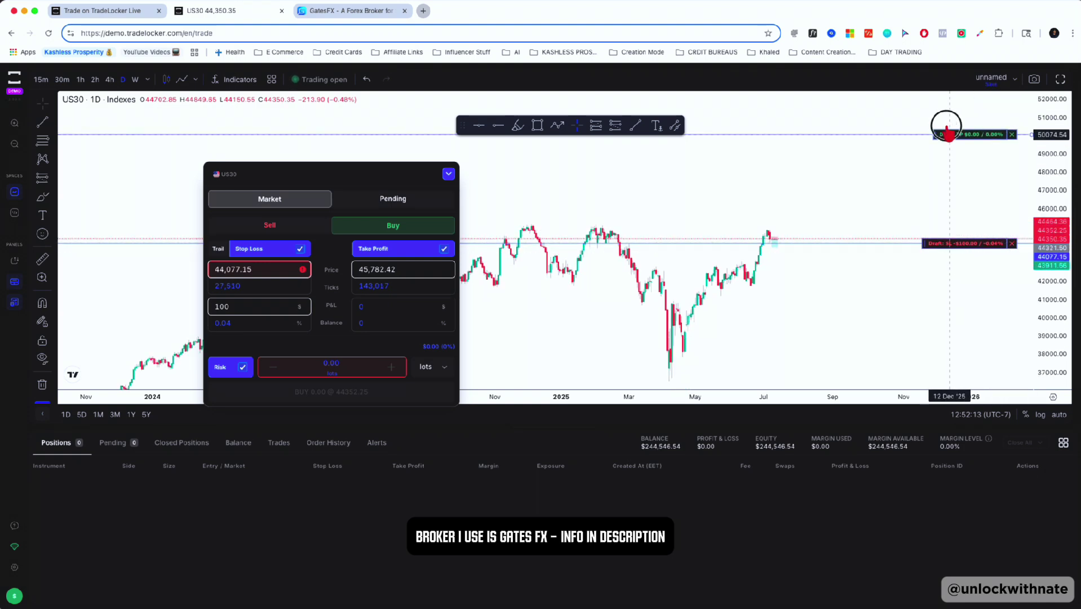
pyautogui.doubleClick(286, 303)
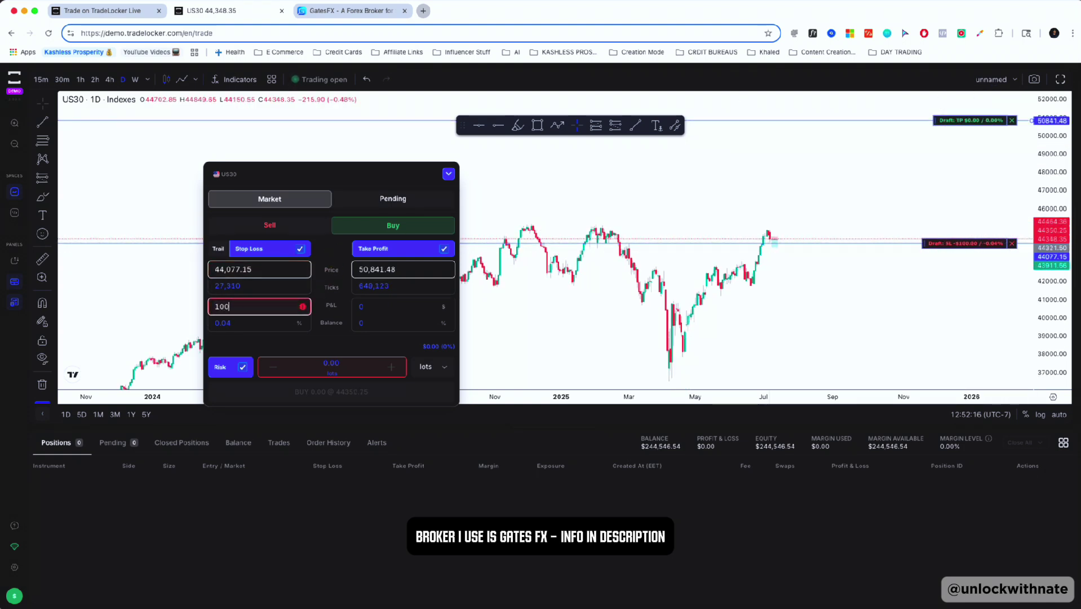
pyautogui.write('000')
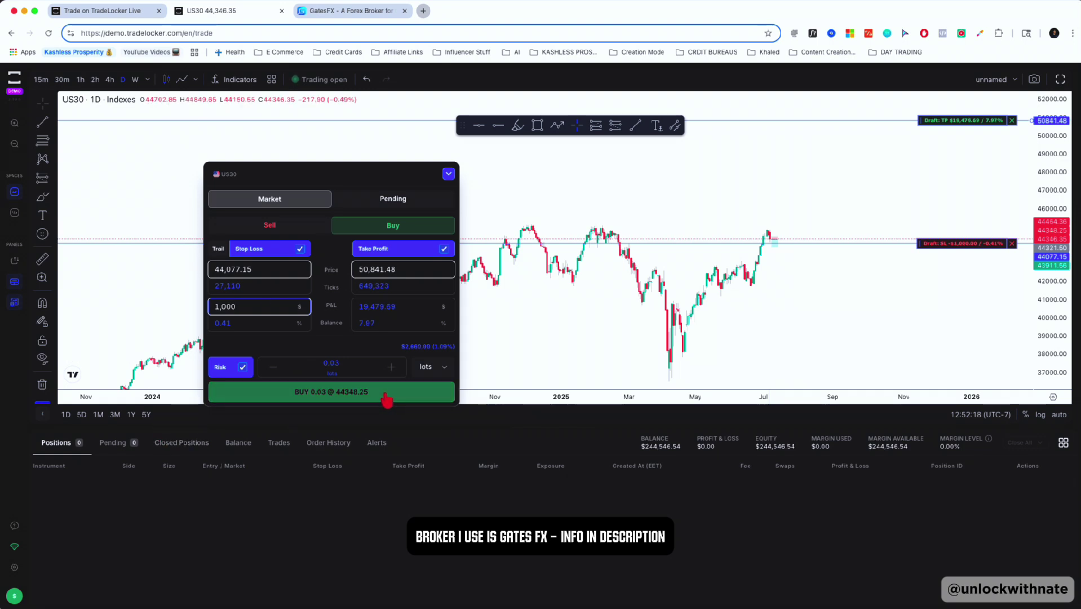
# Move the draft stop loss to 43,569.8 and place the risk-sized US30 market buy order for 0.01 lots
pyautogui.doubleClick(230, 303)
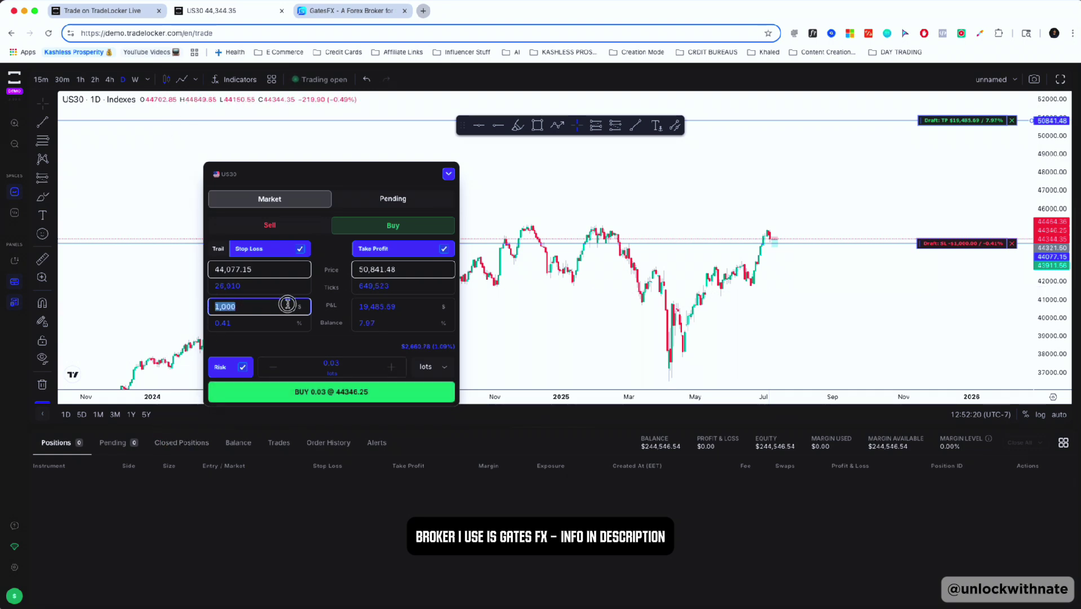
pyautogui.click(370, 304)
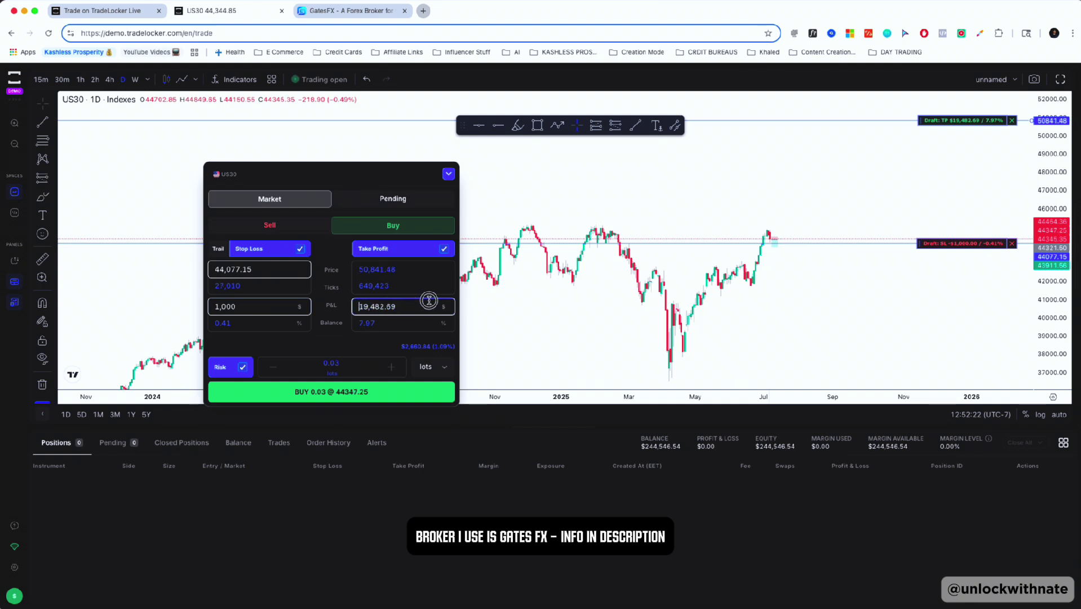
pyautogui.doubleClick(407, 308)
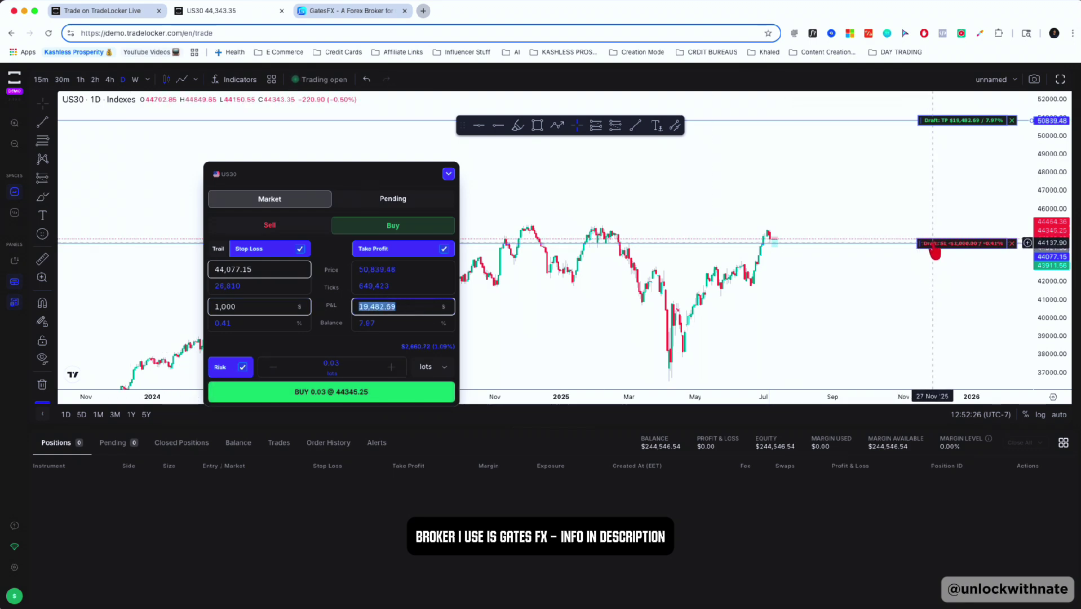
pyautogui.moveTo(934, 246); pyautogui.dragTo(942, 264)
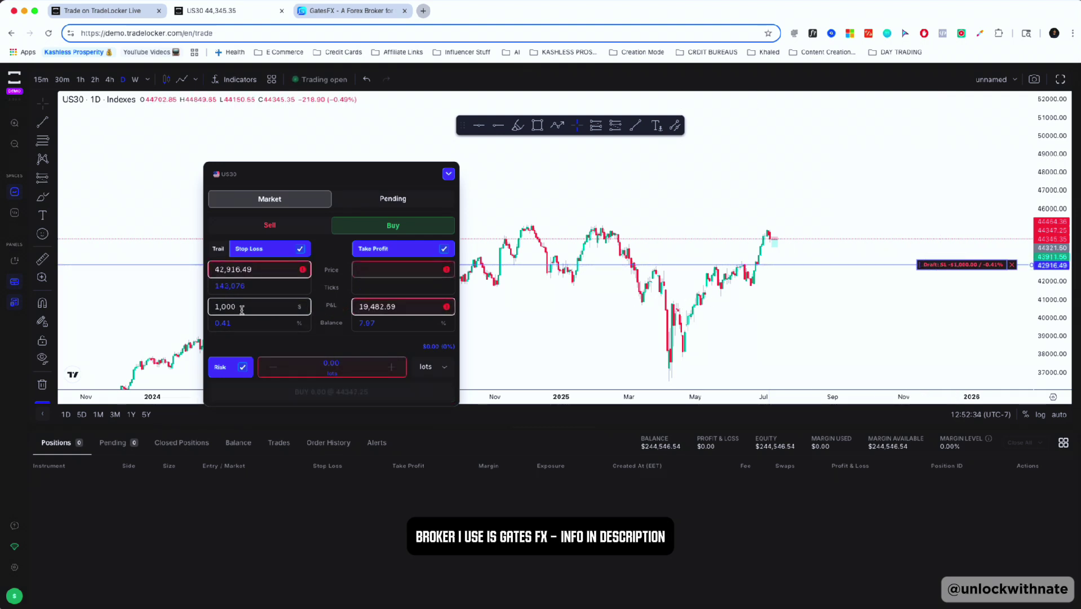
pyautogui.moveTo(949, 265); pyautogui.dragTo(950, 252)
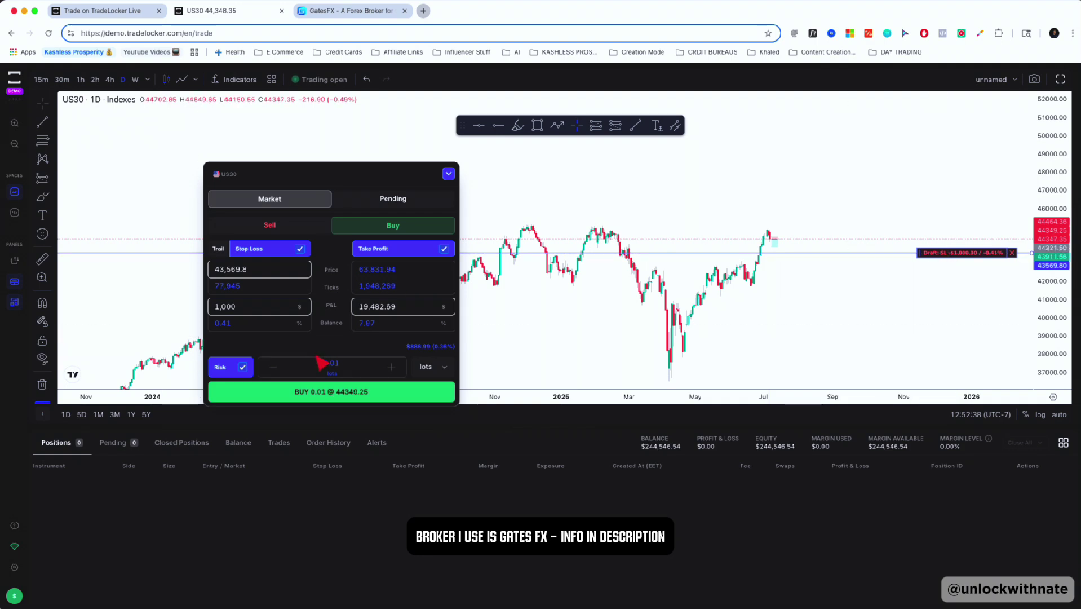
pyautogui.click(392, 398)
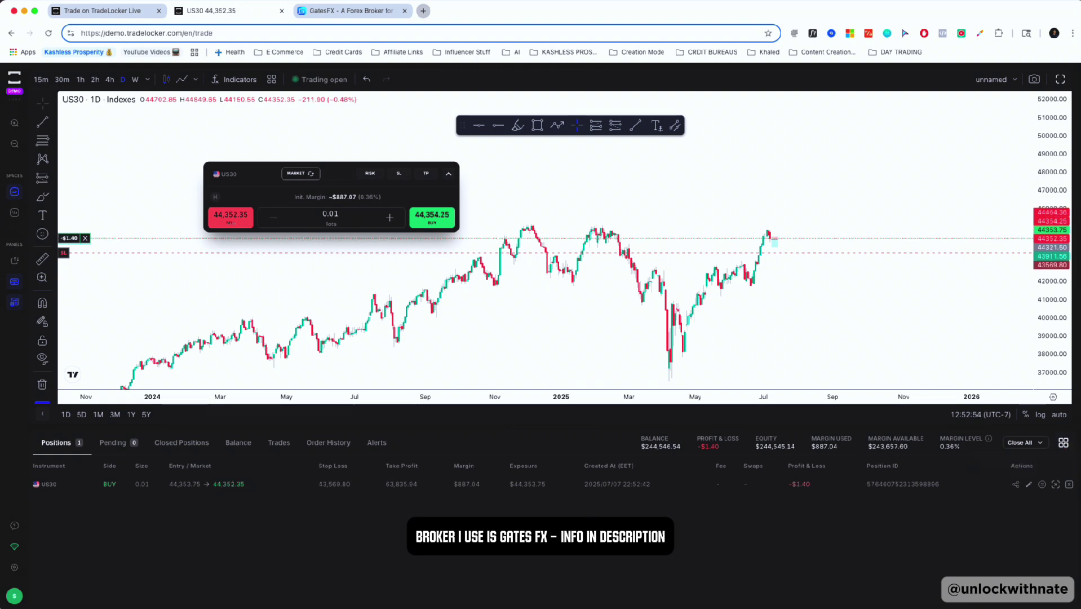
# Show the open positions as cards and enlarge the positions panel until the whole card fits
pyautogui.click(1064, 443)
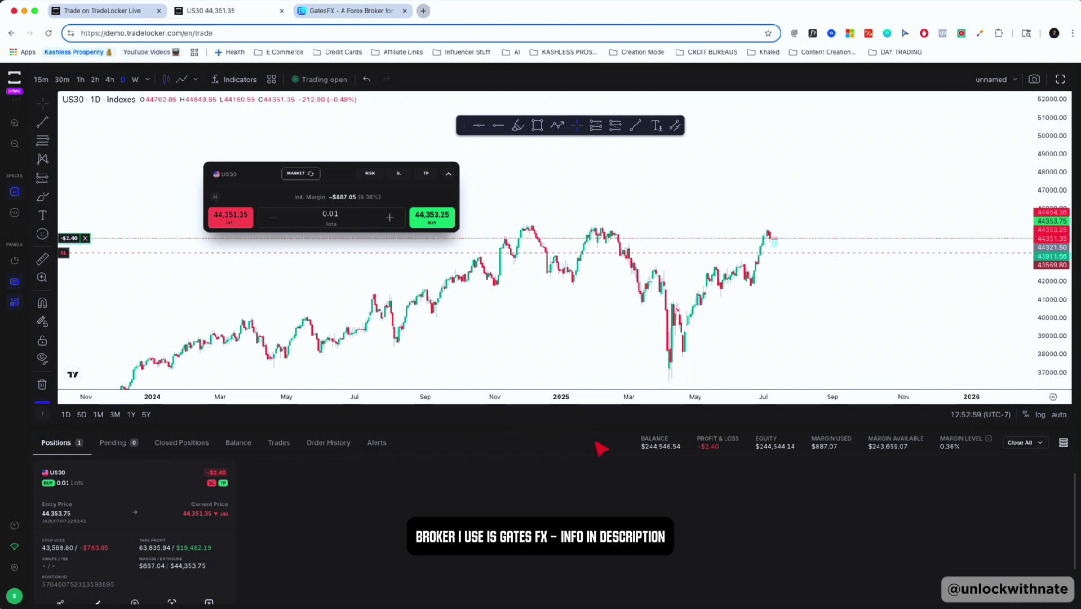
pyautogui.moveTo(598, 428); pyautogui.dragTo(598, 387)
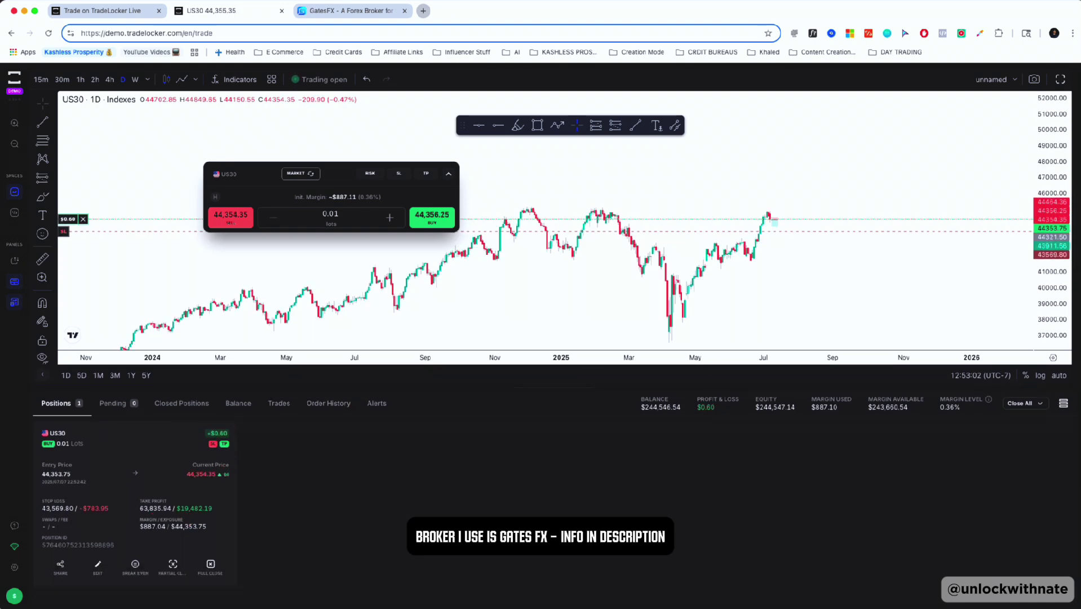
pyautogui.click(1064, 404)
pyautogui.click(1063, 404)
# Edit the open US30 buy position so its stop loss at 43,569.80 trails the price, and confirm the change
pyautogui.click(97, 564)
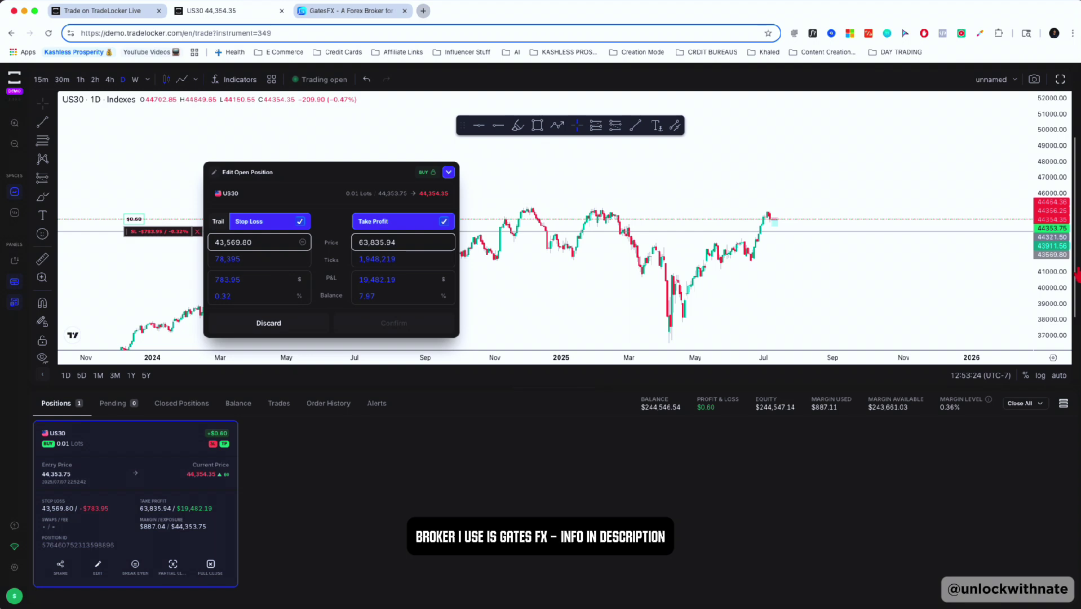
pyautogui.moveTo(1052, 338); pyautogui.dragTo(1048, 93)
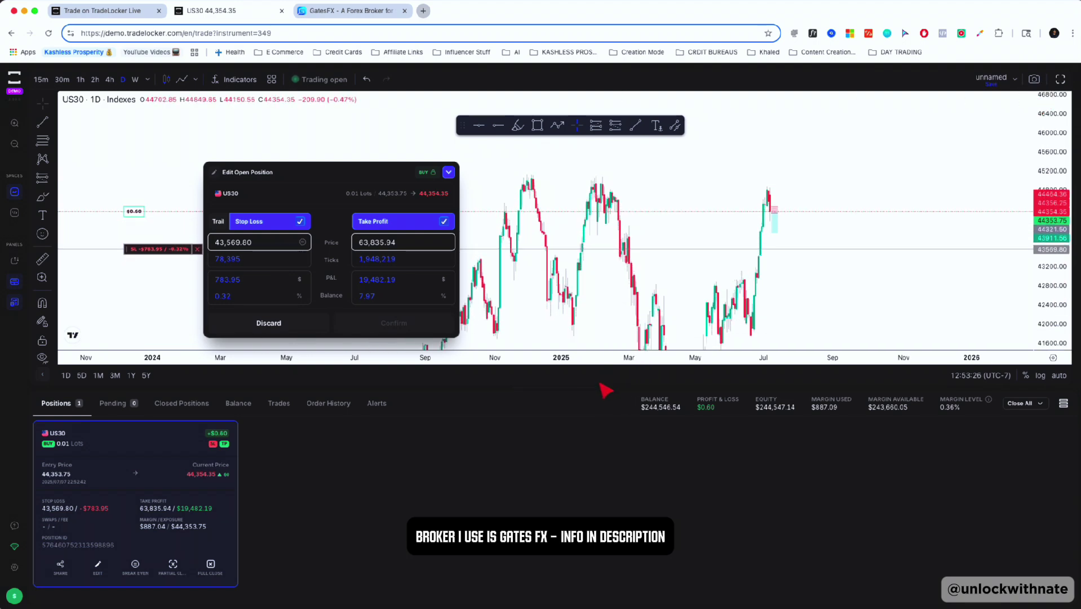
pyautogui.moveTo(599, 393); pyautogui.dragTo(615, 589)
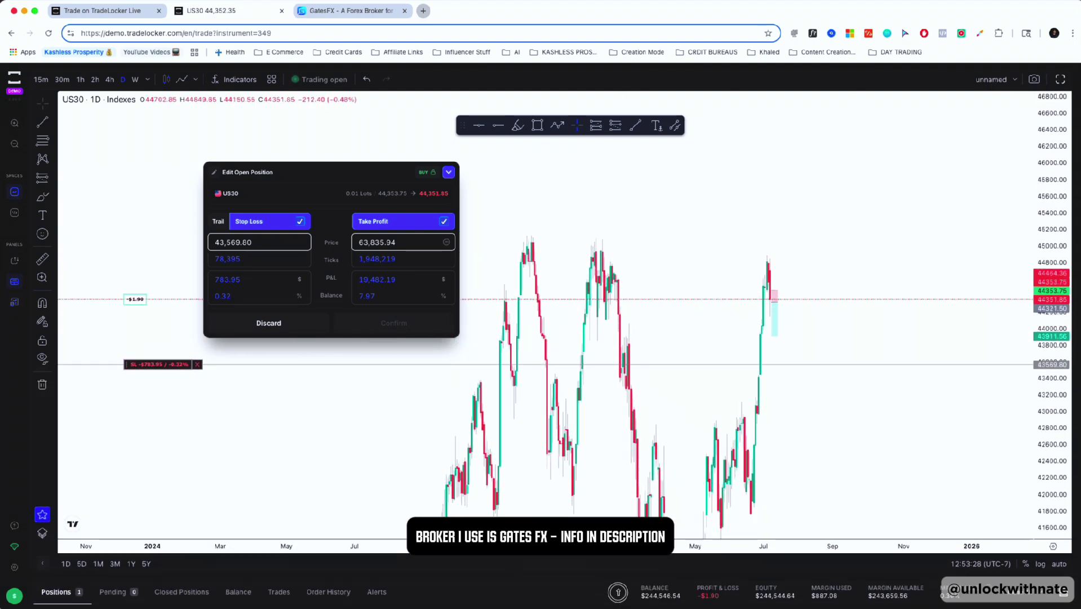
pyautogui.click(1049, 231)
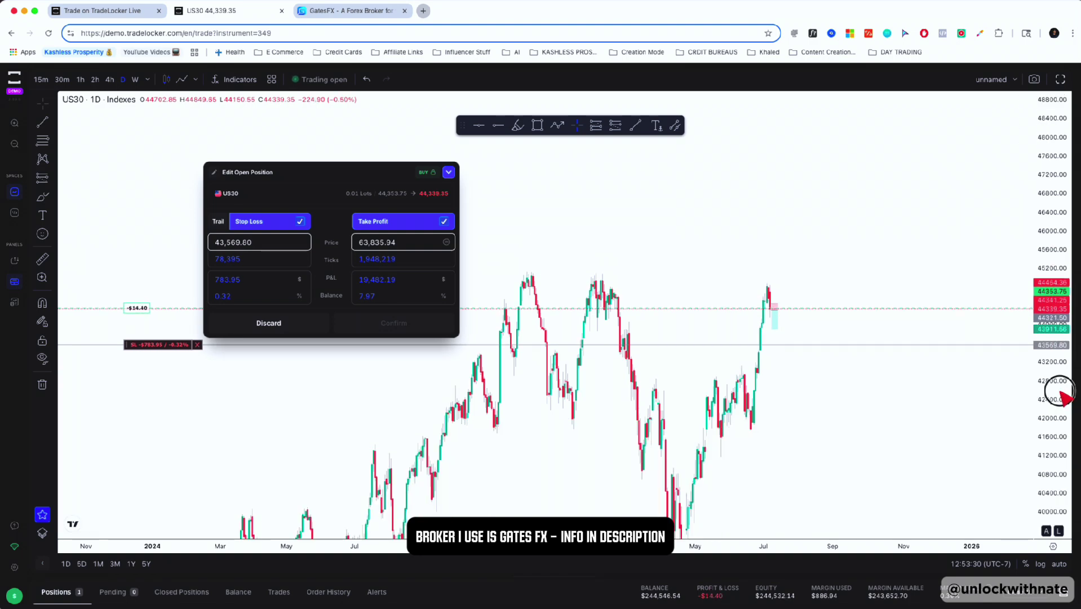
pyautogui.scroll(5, 720, 345)
pyautogui.moveTo(862, 330); pyautogui.dragTo(758, 397)
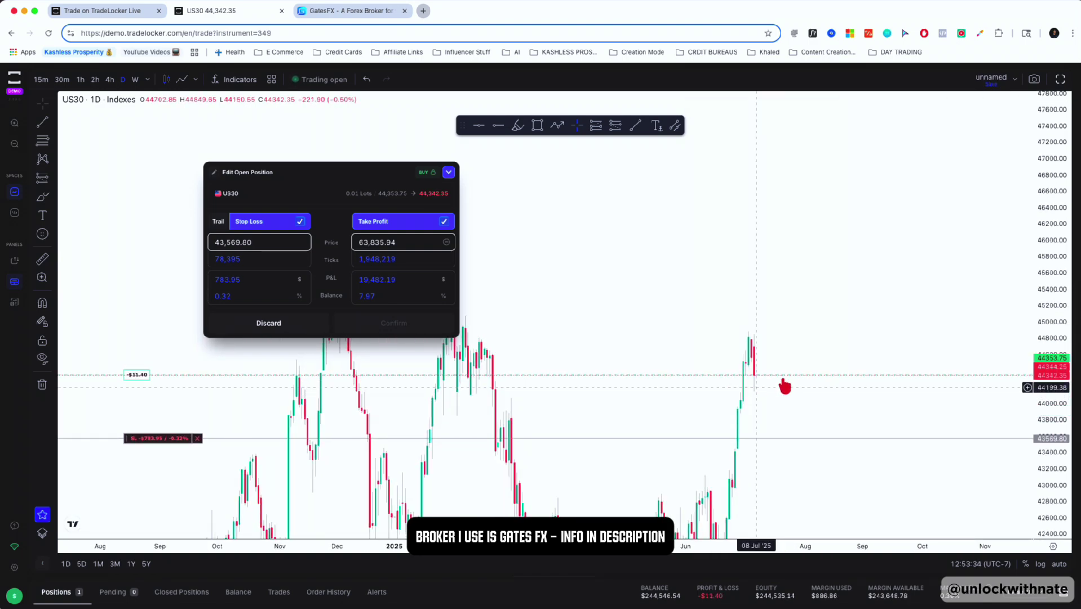
pyautogui.moveTo(546, 577); pyautogui.dragTo(574, 487)
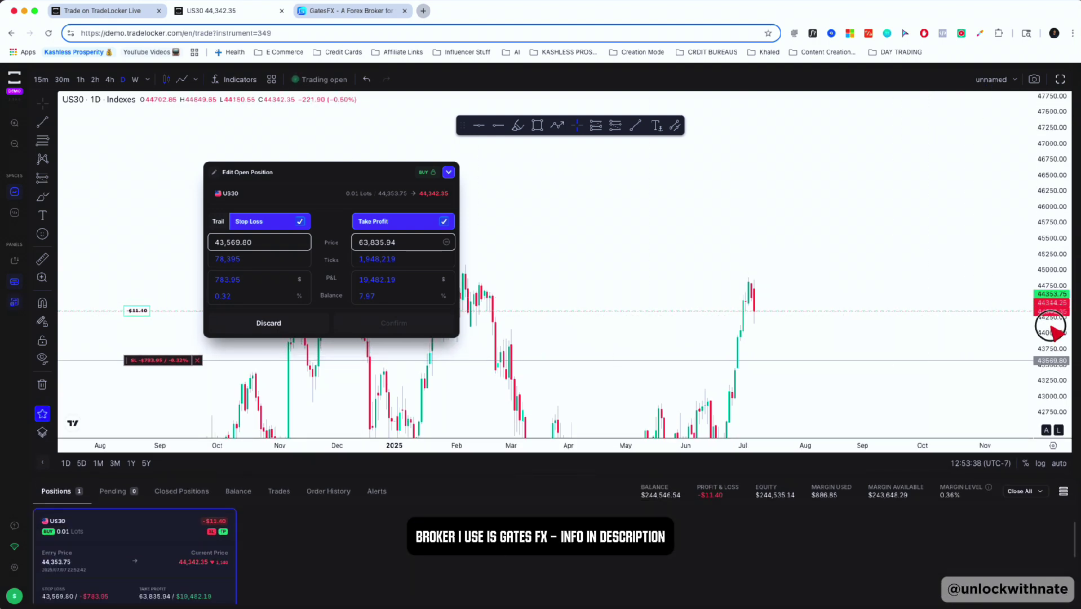
pyautogui.click(219, 222)
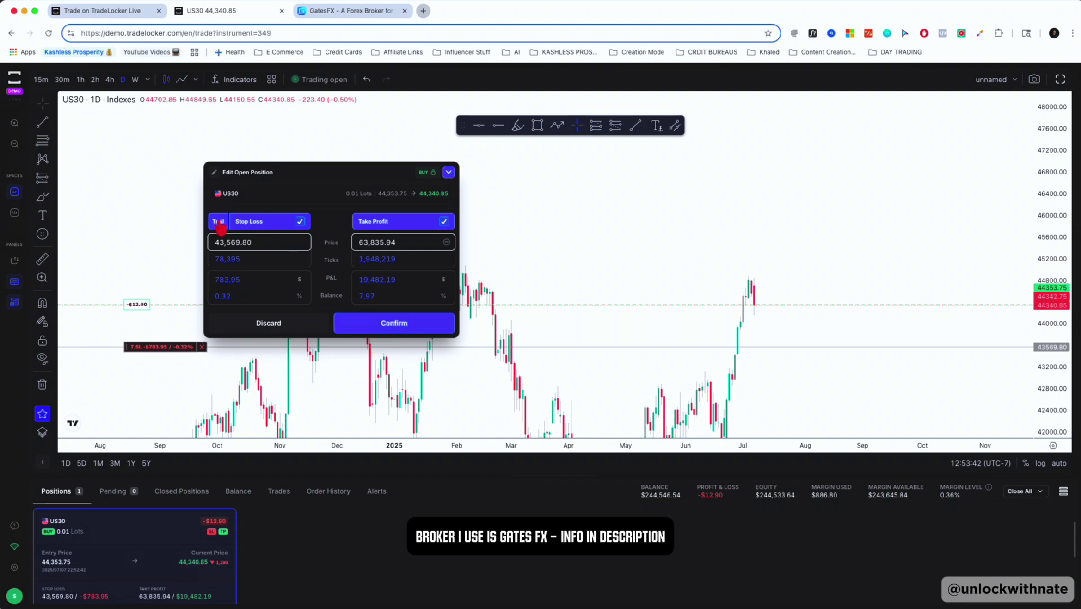
pyautogui.click(448, 330)
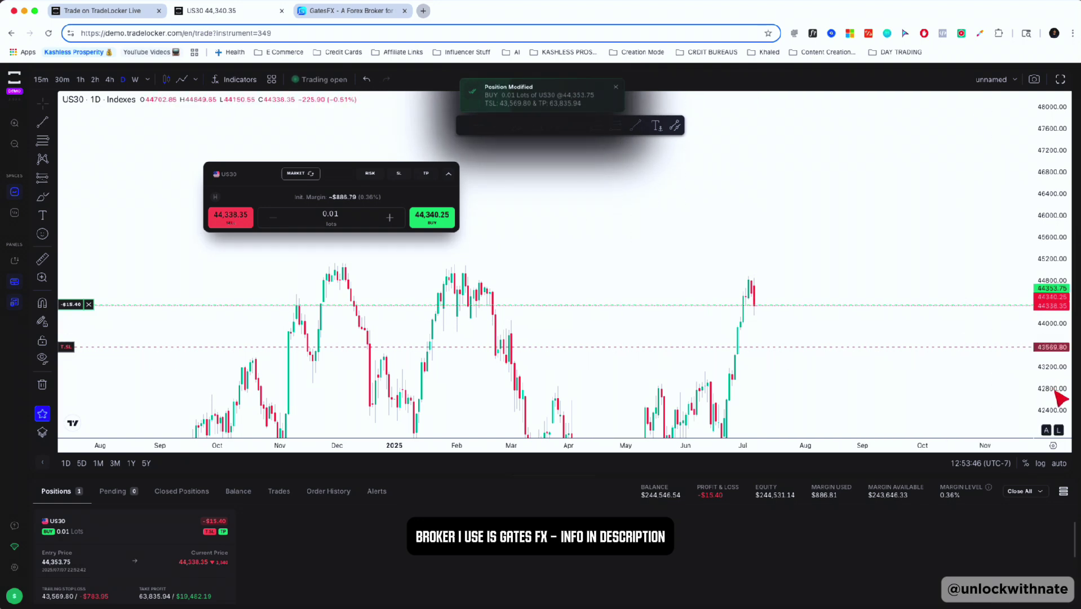
pyautogui.moveTo(1061, 393); pyautogui.dragTo(1055, 291)
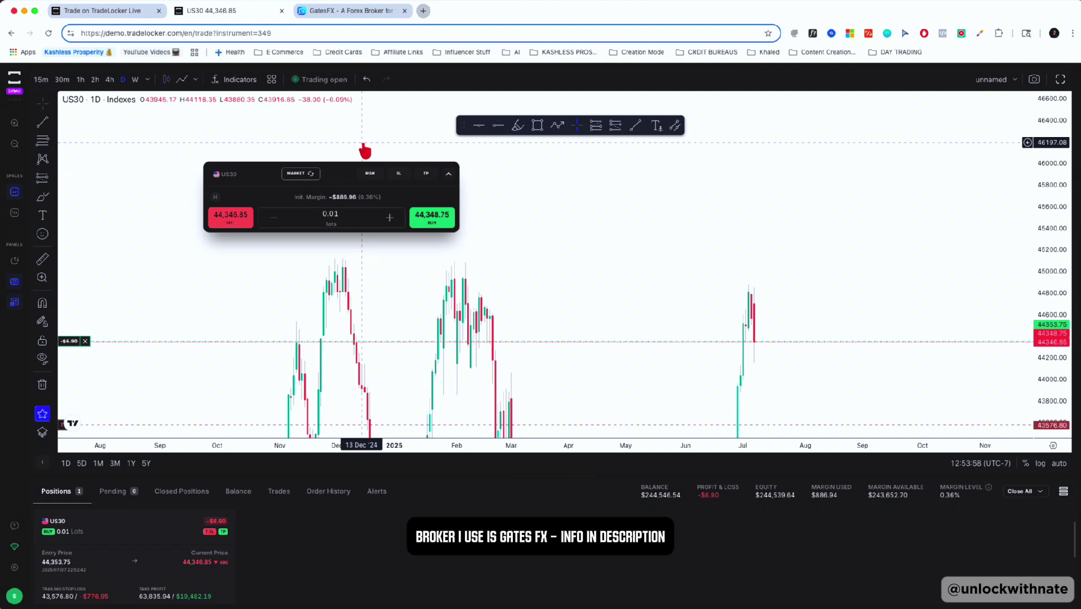
pyautogui.click(449, 175)
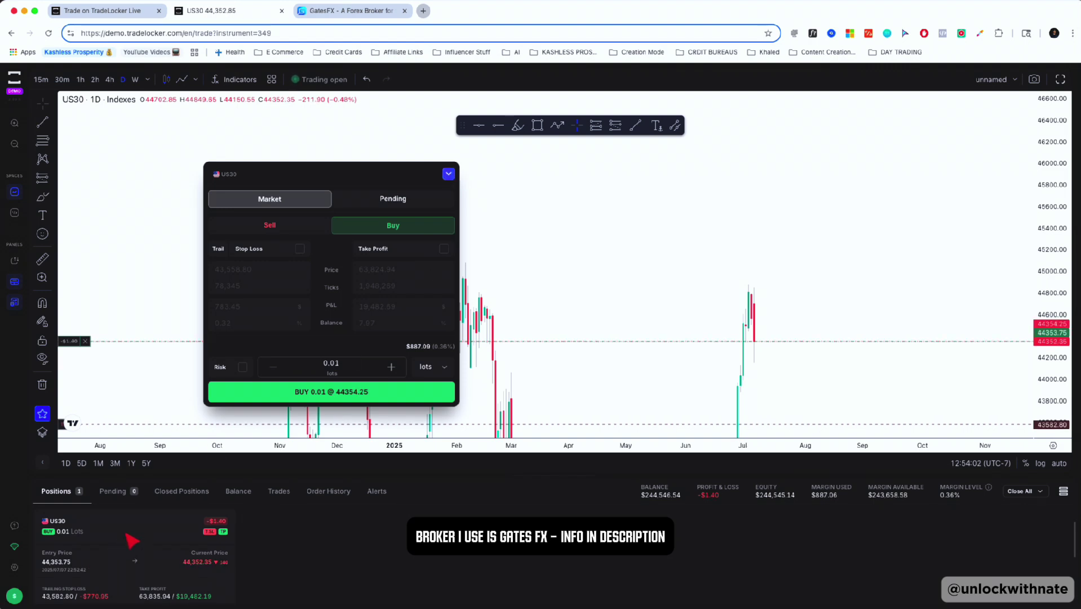
pyautogui.scroll(-2, 132, 541)
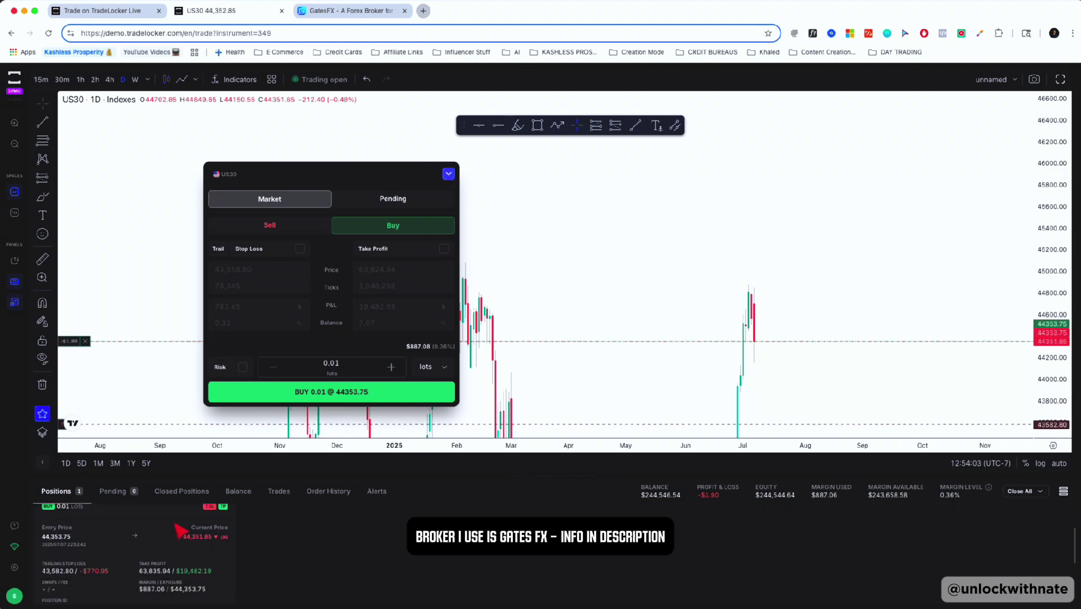
pyautogui.click(449, 174)
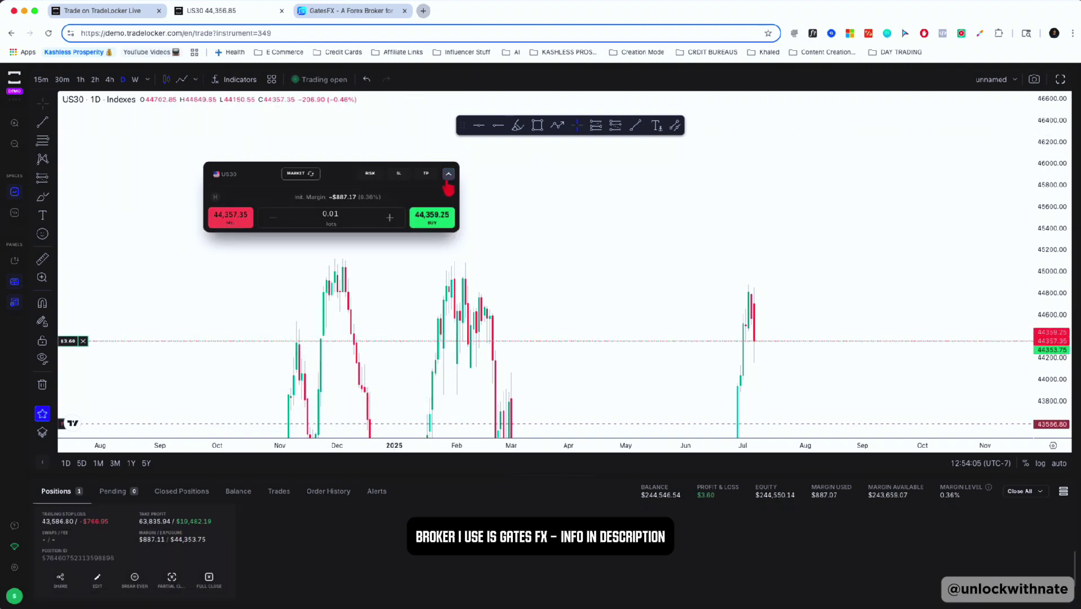
# Move the open US30 position's stop loss to break even at 44,353.75, including fees and swaps
pyautogui.click(97, 580)
pyautogui.moveTo(304, 243)
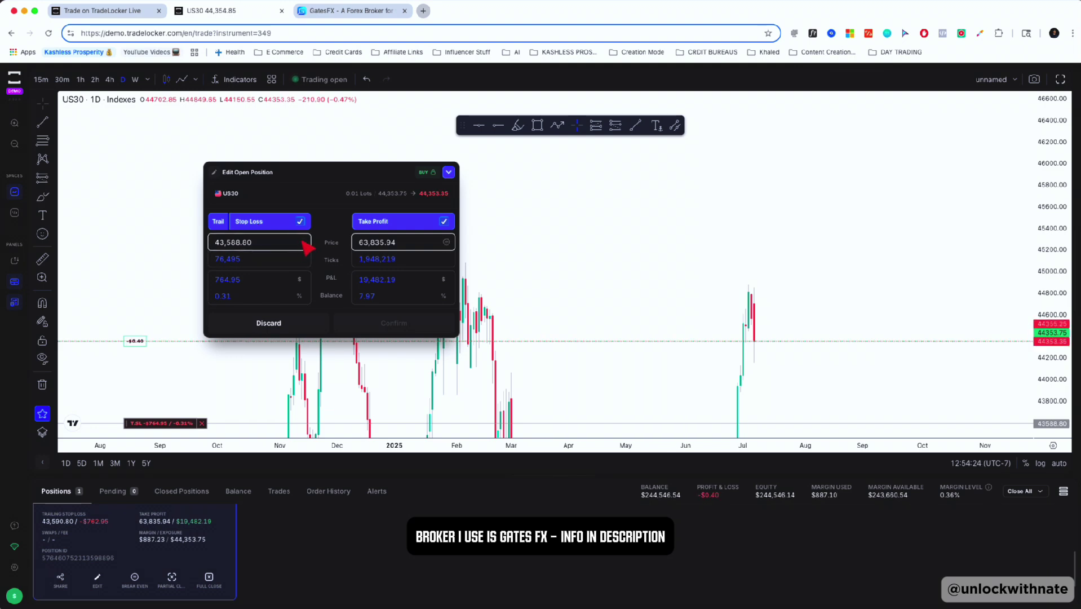
pyautogui.click(135, 579)
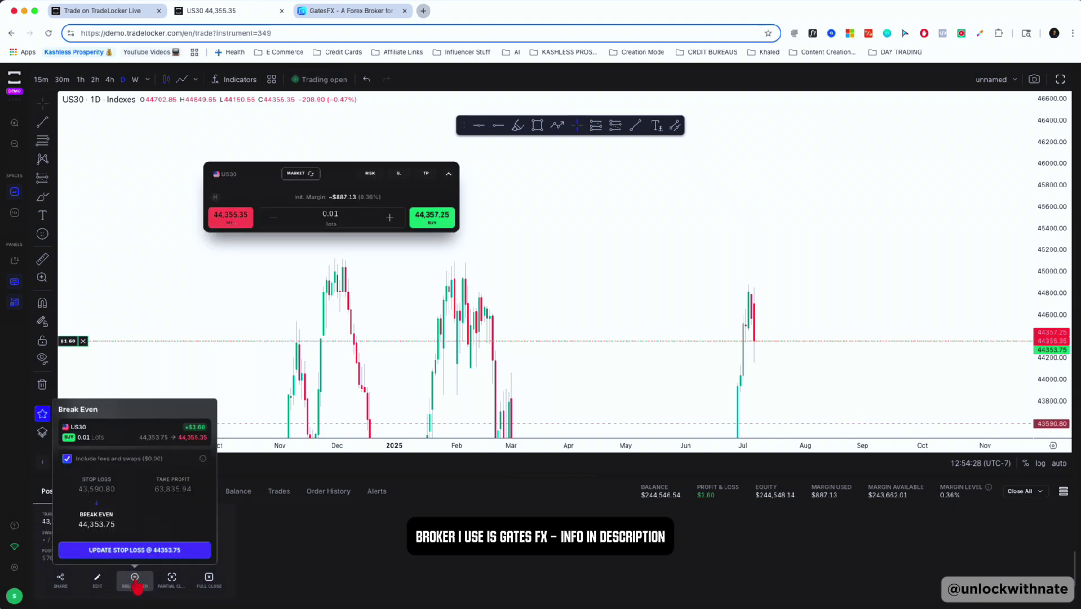
pyautogui.click(148, 549)
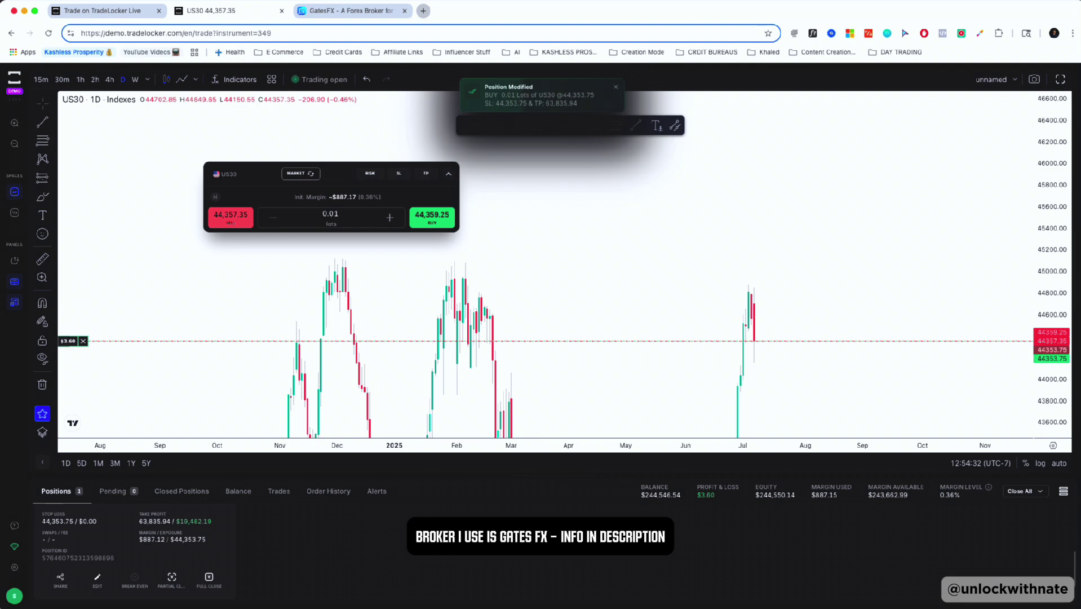
# Enlarge the positions panel below the chart and expand the US30 order form
pyautogui.moveTo(1071, 395); pyautogui.dragTo(936, 145)
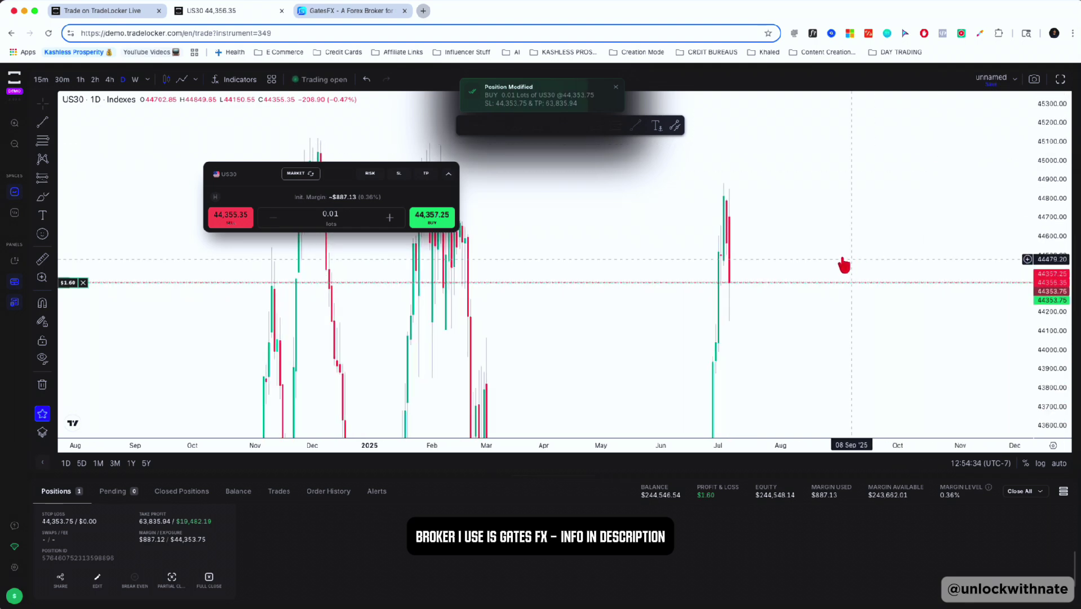
pyautogui.moveTo(1032, 315); pyautogui.dragTo(1043, 244)
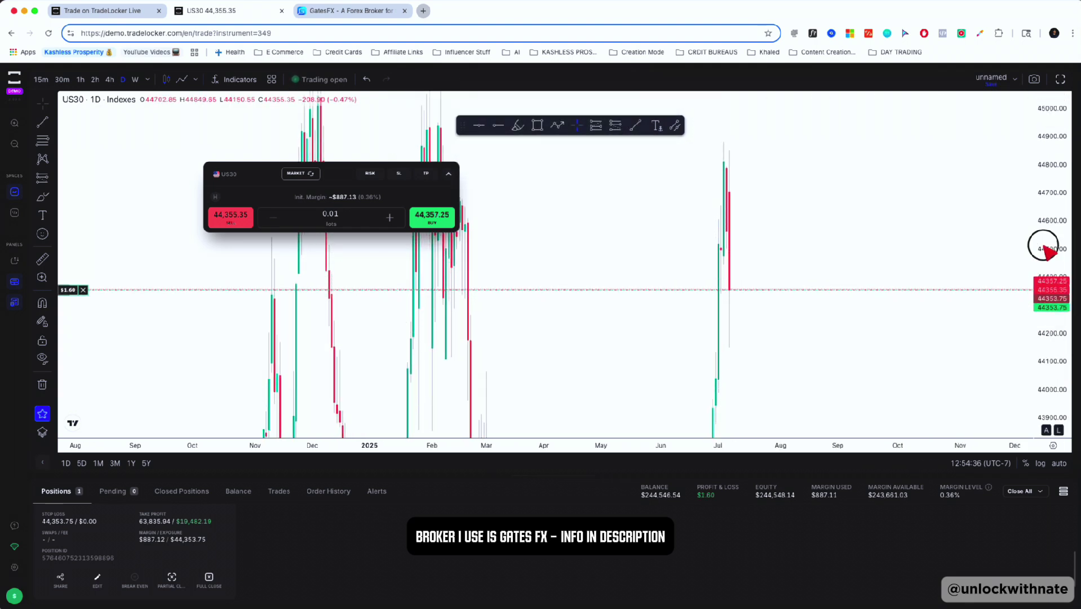
pyautogui.moveTo(556, 471); pyautogui.dragTo(657, 366)
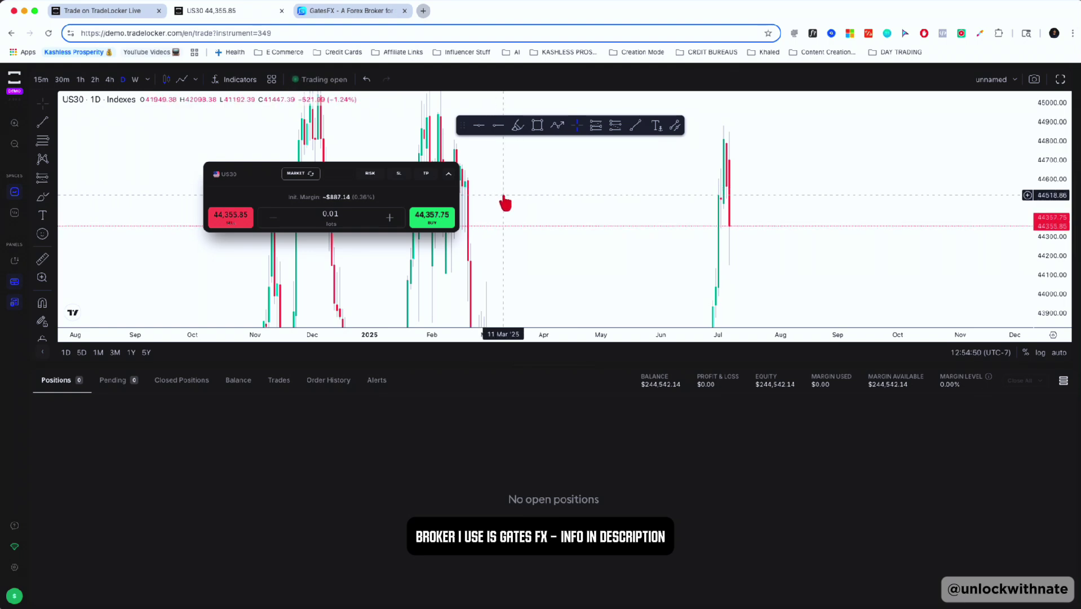
pyautogui.click(449, 174)
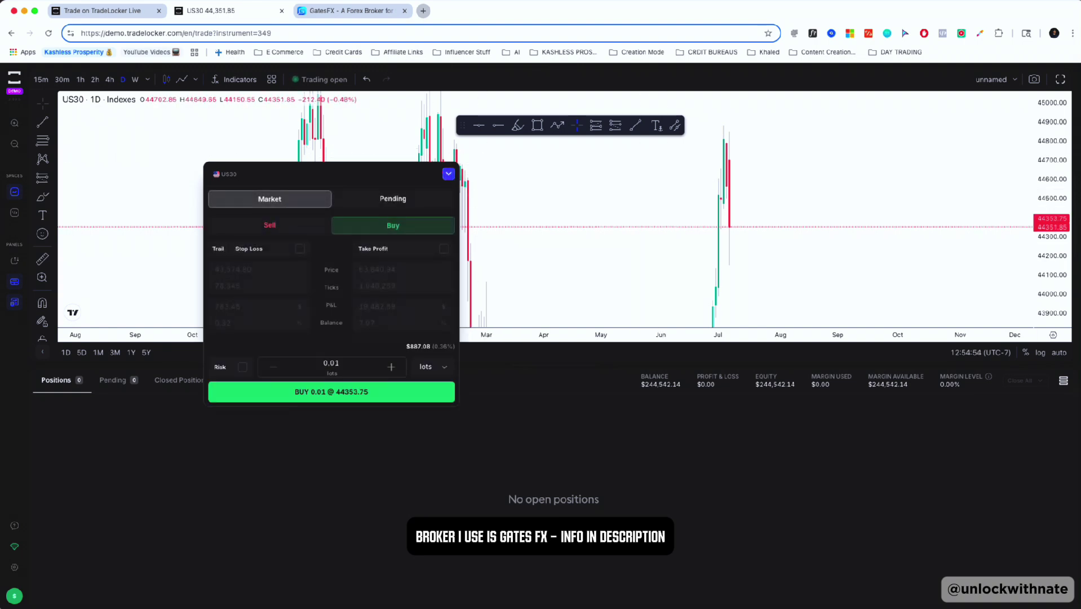
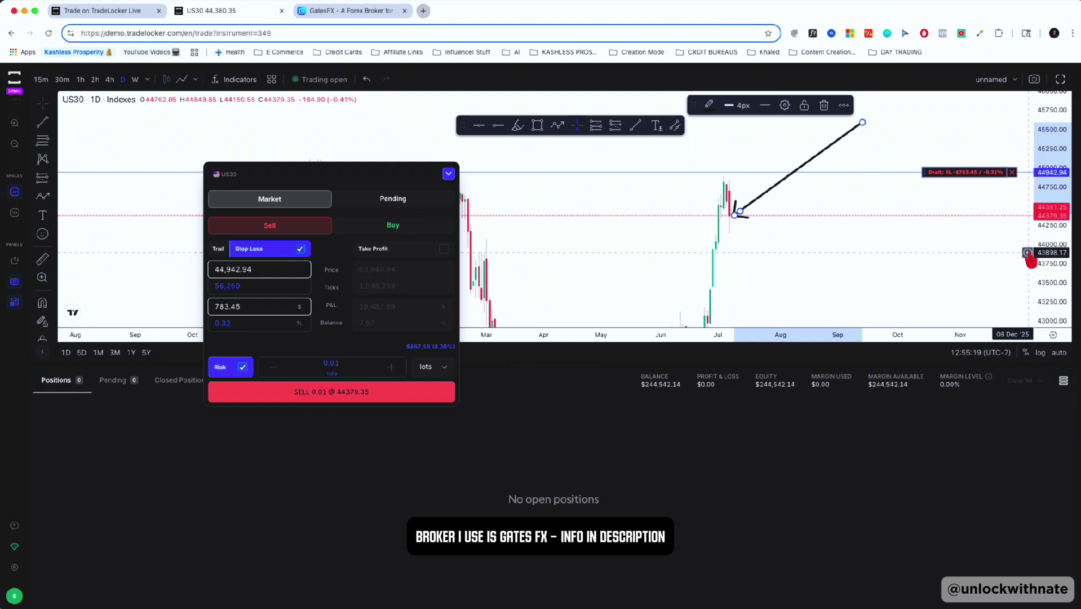
# Add a take profit to the draft sell order from the chart's price level and lower it to 43,352.19
pyautogui.click(1028, 253)
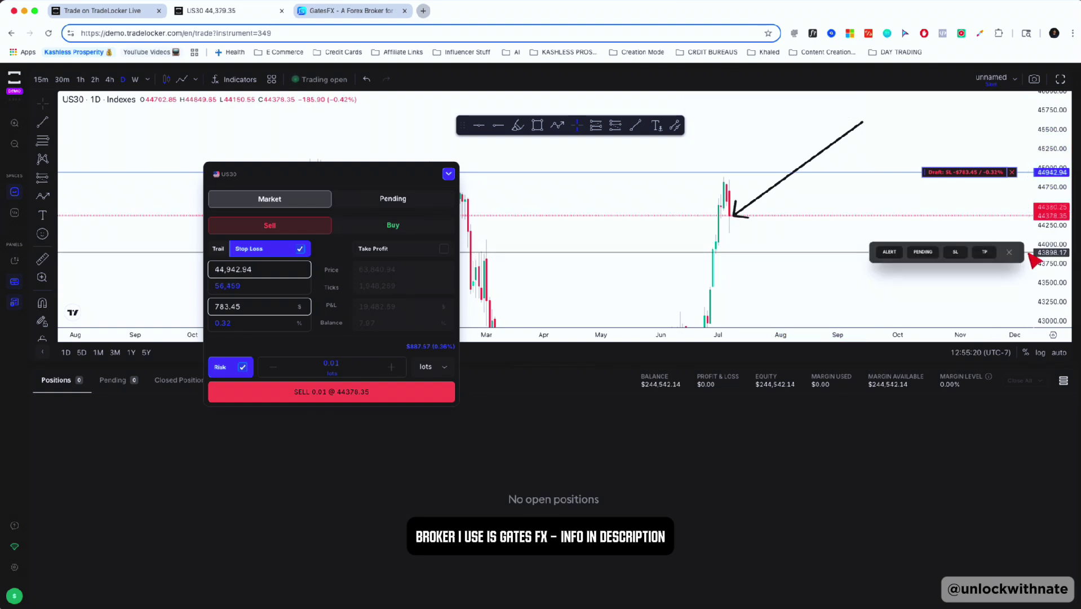
pyautogui.click(984, 254)
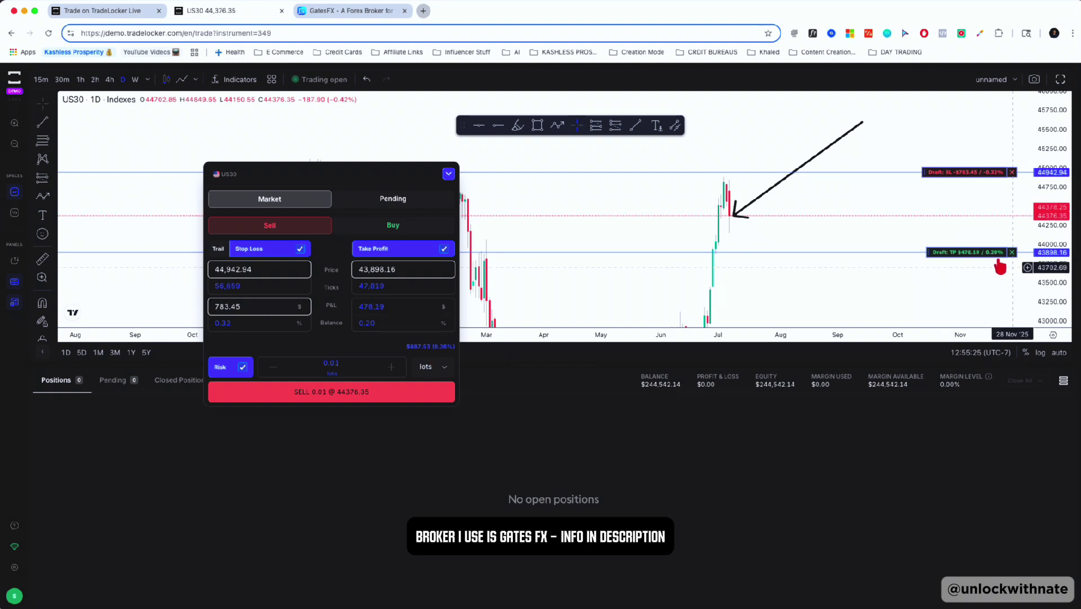
pyautogui.moveTo(981, 252); pyautogui.dragTo(984, 298)
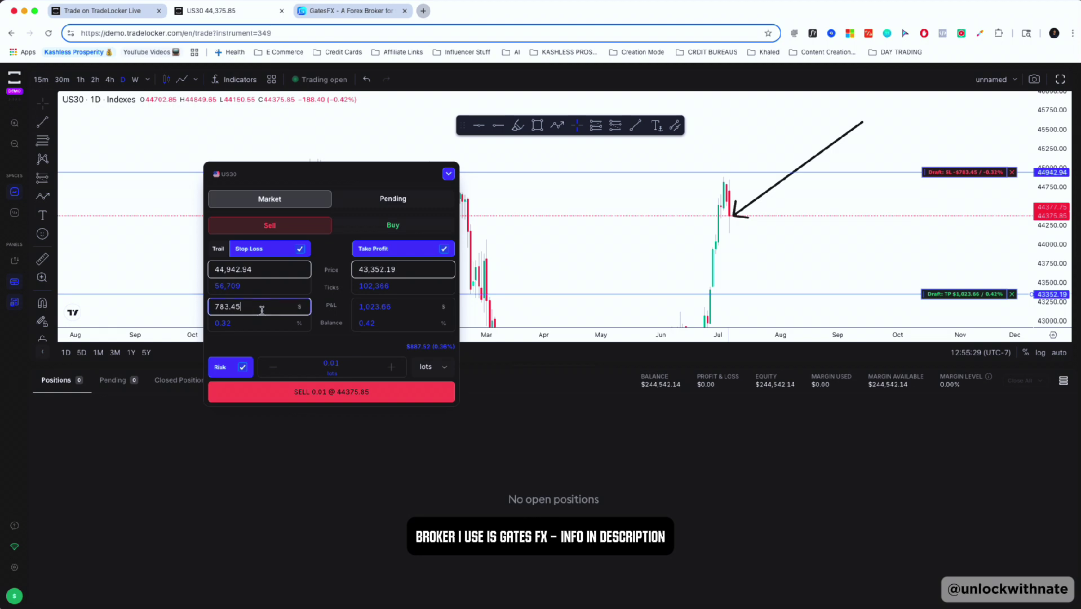
# Set the sell order's stop-loss risk amount to $500 and raise the draft stop loss to 45,126.03
pyautogui.write('00')
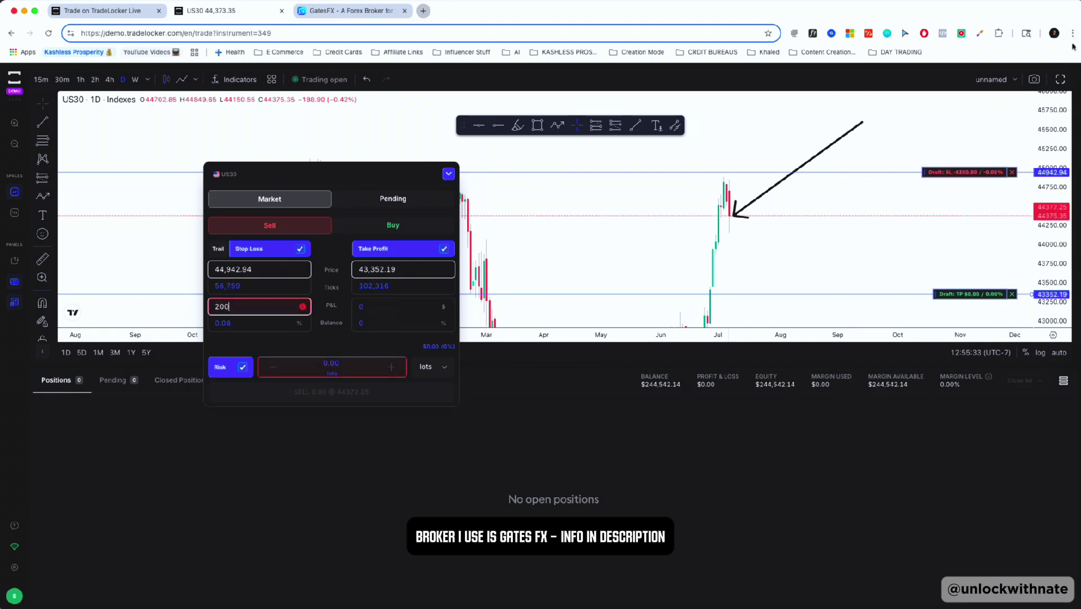
pyautogui.moveTo(1057, 119); pyautogui.dragTo(1060, 209)
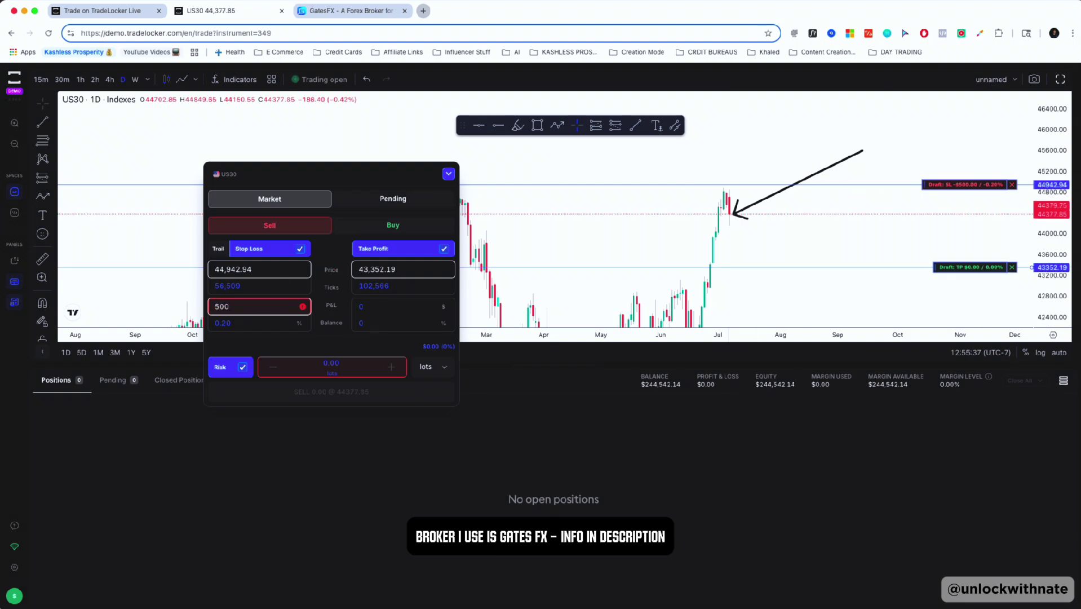
pyautogui.moveTo(1056, 240); pyautogui.dragTo(1053, 217)
pyautogui.moveTo(970, 170); pyautogui.dragTo(966, 155)
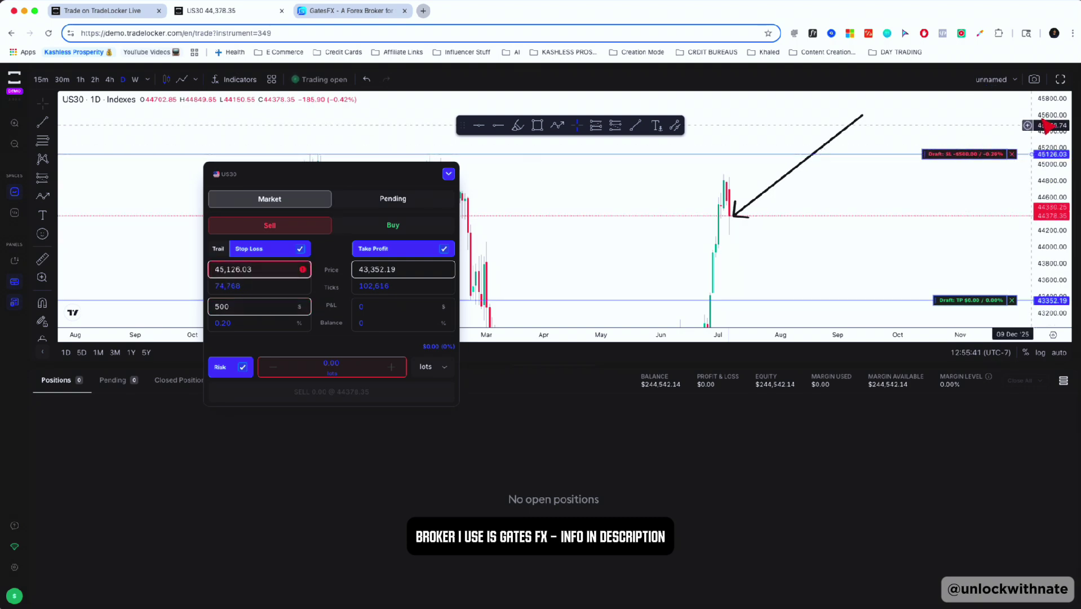
# Lower the sell order's draft take profit to 41,769.42
pyautogui.moveTo(1049, 125); pyautogui.dragTo(1062, 243)
pyautogui.moveTo(961, 235); pyautogui.dragTo(966, 271)
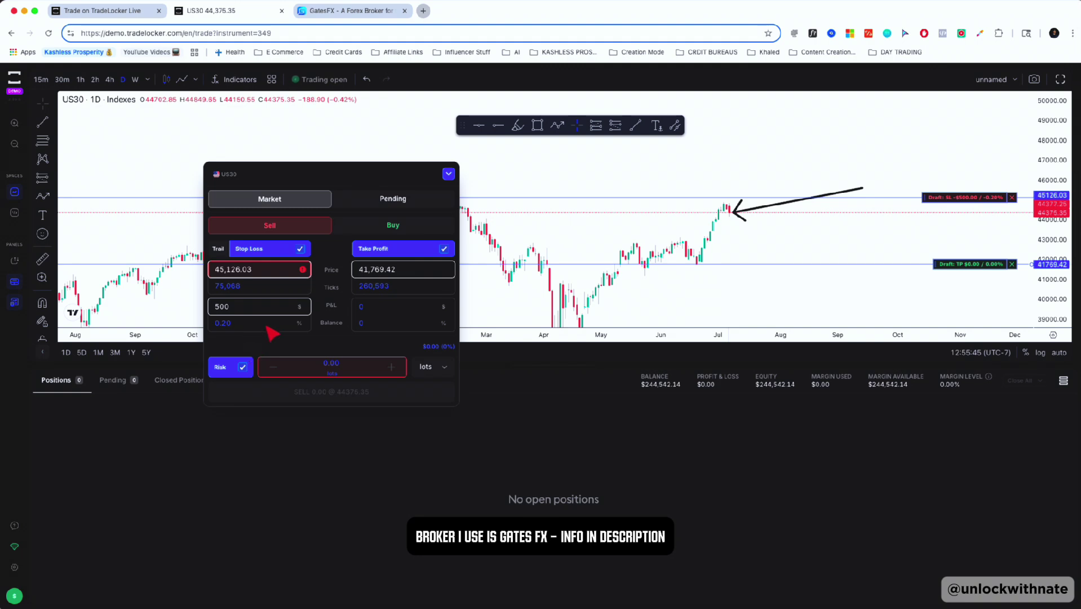
# Clear the sell order's draft stop loss and take profit, and re-enable the stop loss at 45,618.81
pyautogui.click(1012, 197)
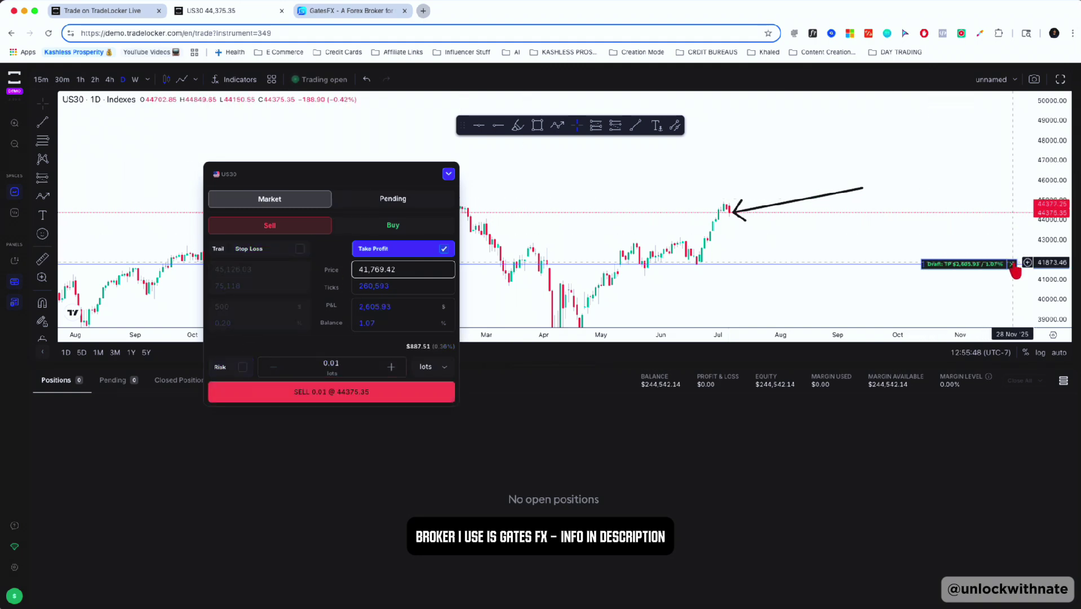
pyautogui.click(1012, 263)
pyautogui.click(300, 248)
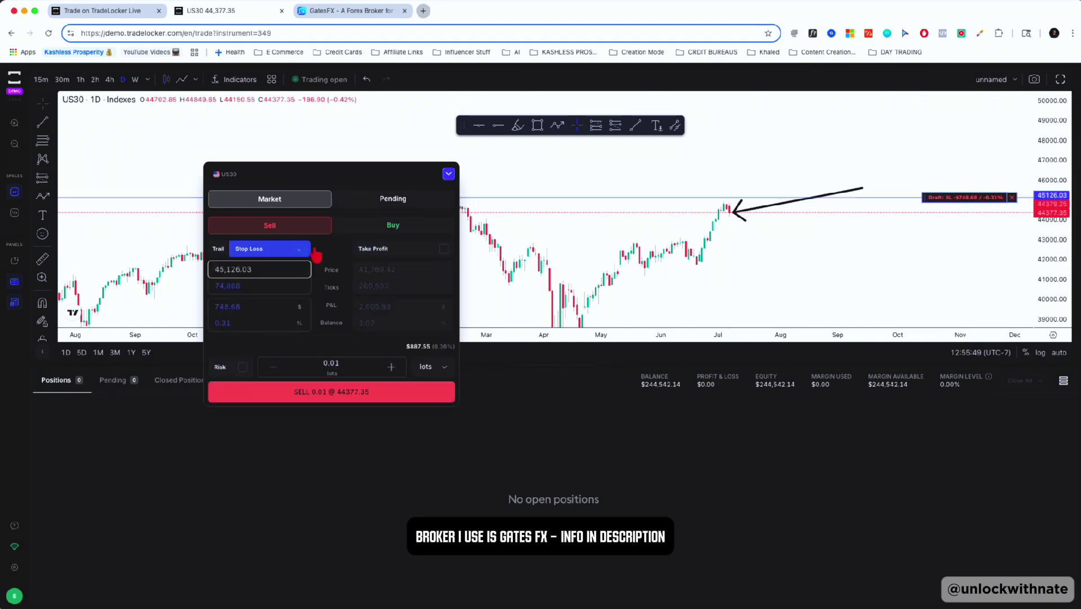
pyautogui.moveTo(956, 196); pyautogui.dragTo(957, 191)
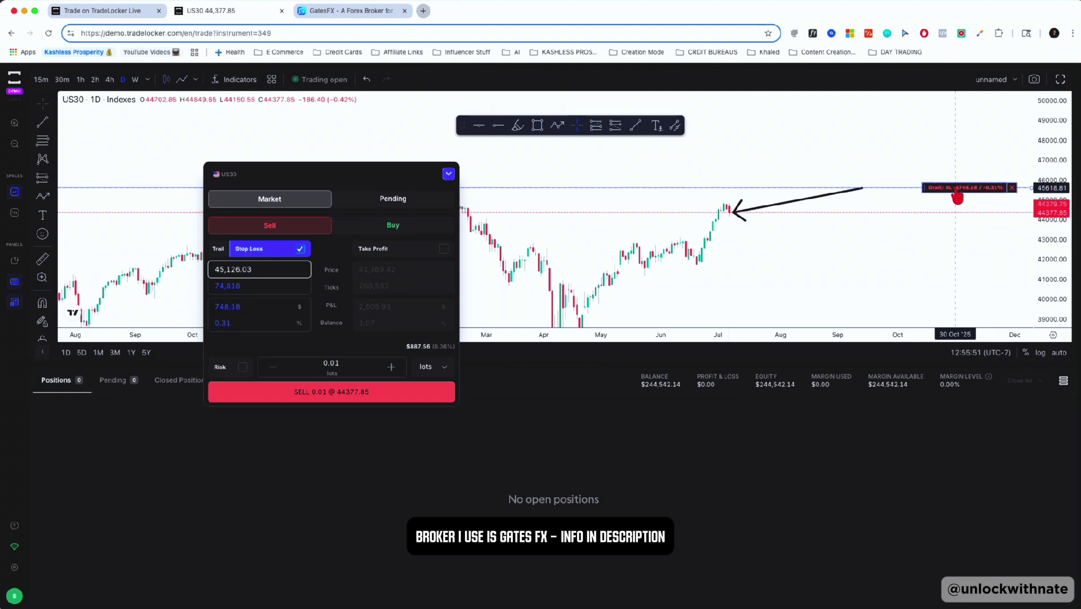
# Add a take profit to the draft sell order from the chart's price level and lower it to 41,795.43
pyautogui.click(1032, 225)
pyautogui.click(985, 227)
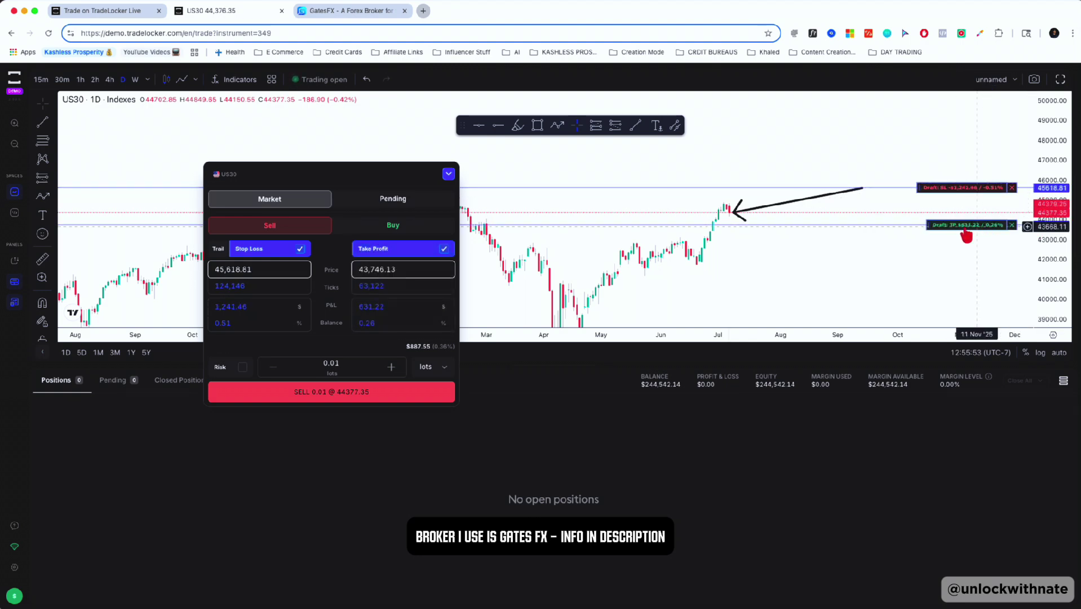
pyautogui.moveTo(953, 230); pyautogui.dragTo(951, 272)
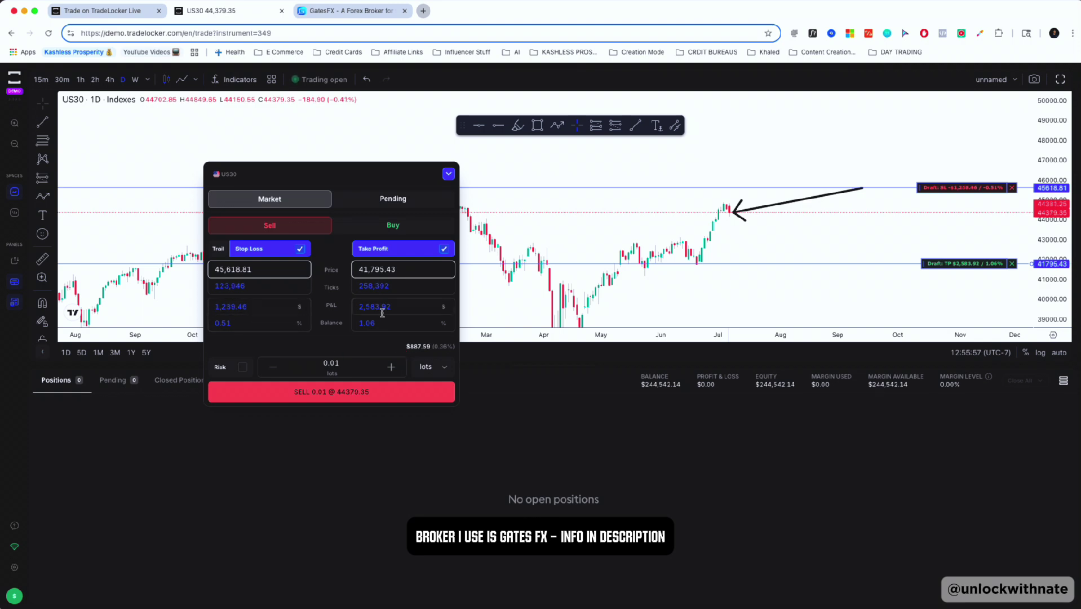
# Turn on risk-based sizing with a stop-loss amount of $2,000 and lower the draft take profit further on the chart
pyautogui.click(244, 367)
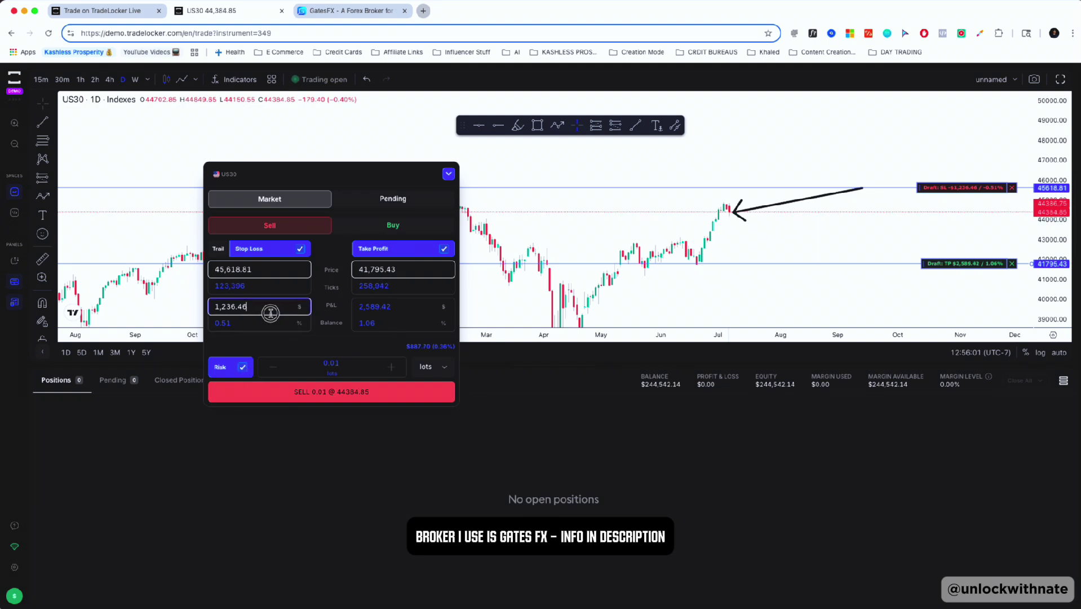
pyautogui.doubleClick(262, 309)
pyautogui.write('200')
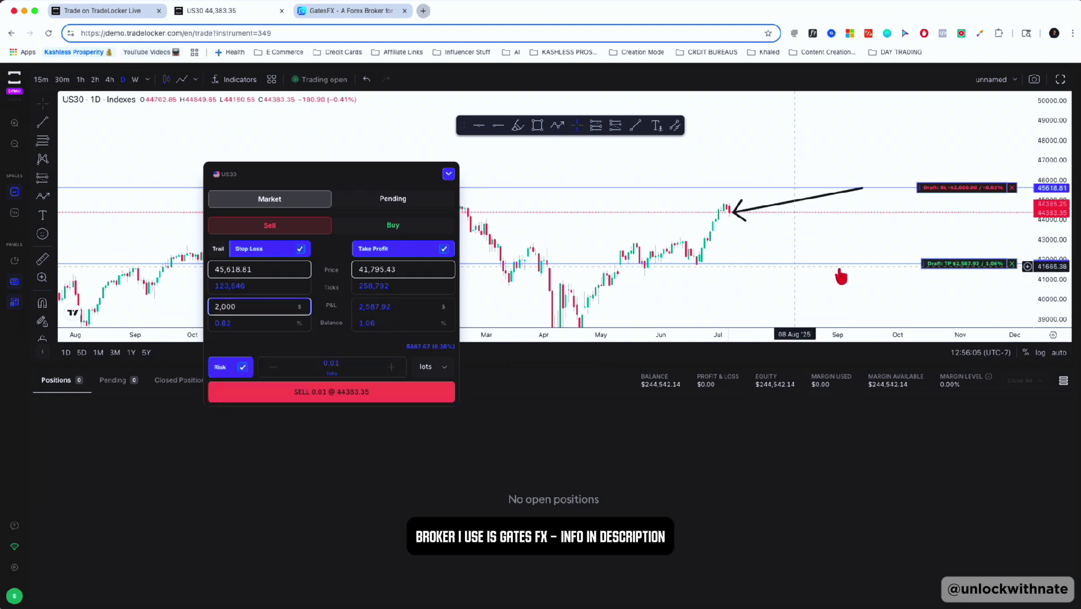
pyautogui.moveTo(936, 263); pyautogui.dragTo(944, 304)
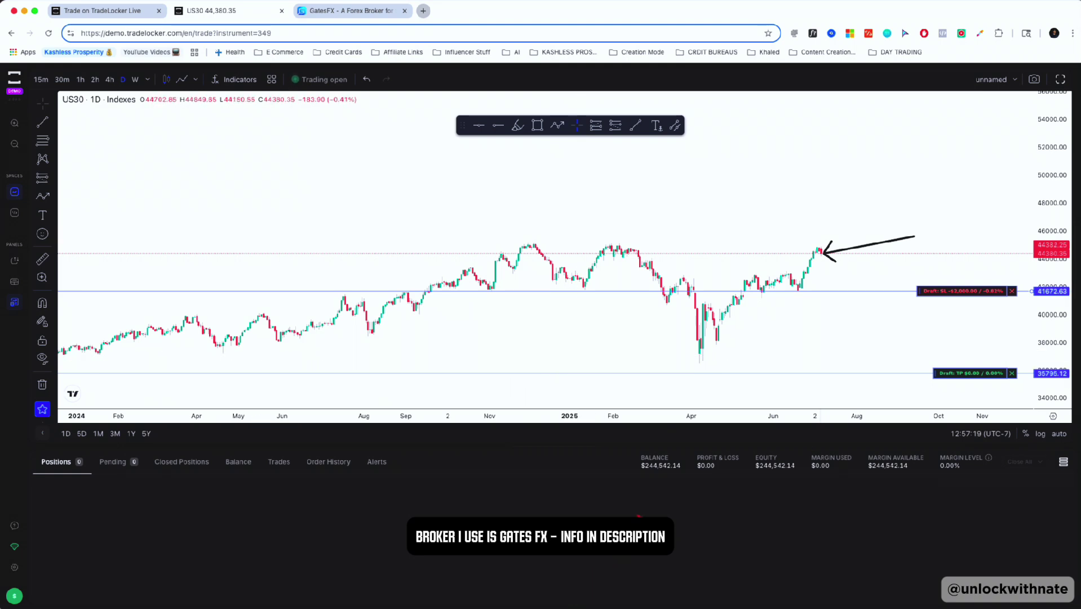
# Show the pending orders list and remove the draft stop loss and draft take profit from the chart
pyautogui.click(110, 463)
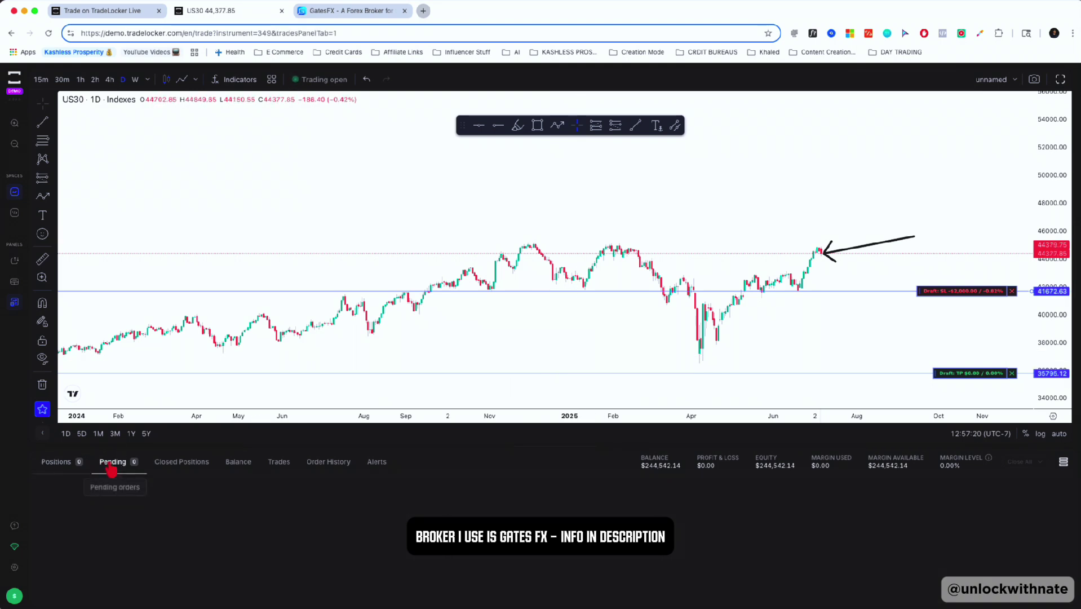
pyautogui.click(1012, 291)
pyautogui.click(1012, 374)
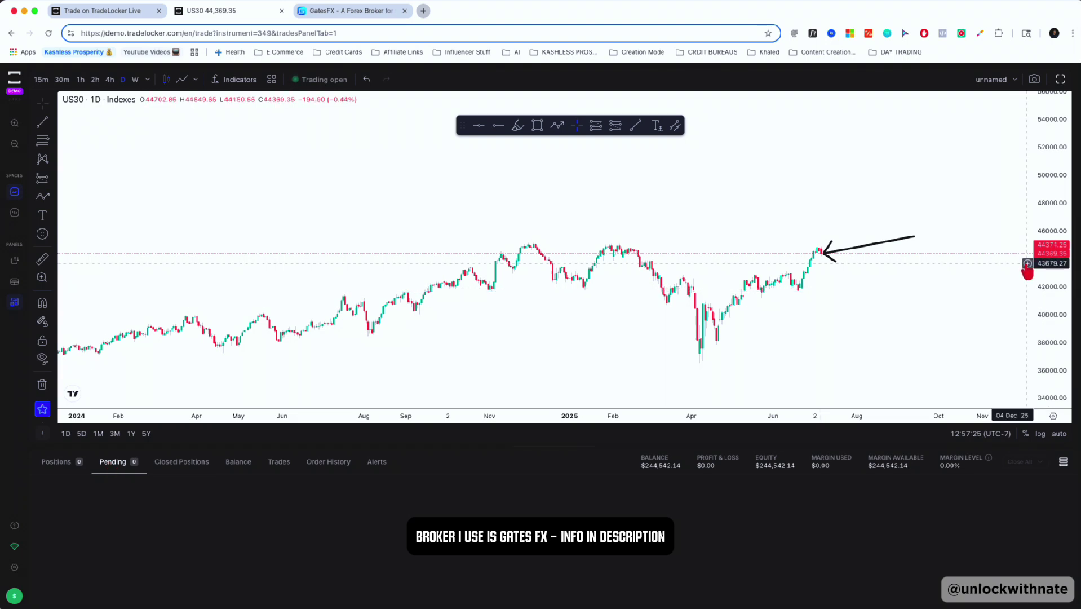
# Add a draft pending order from the chart's price level and set its entry at 43,494.03
pyautogui.click(1028, 268)
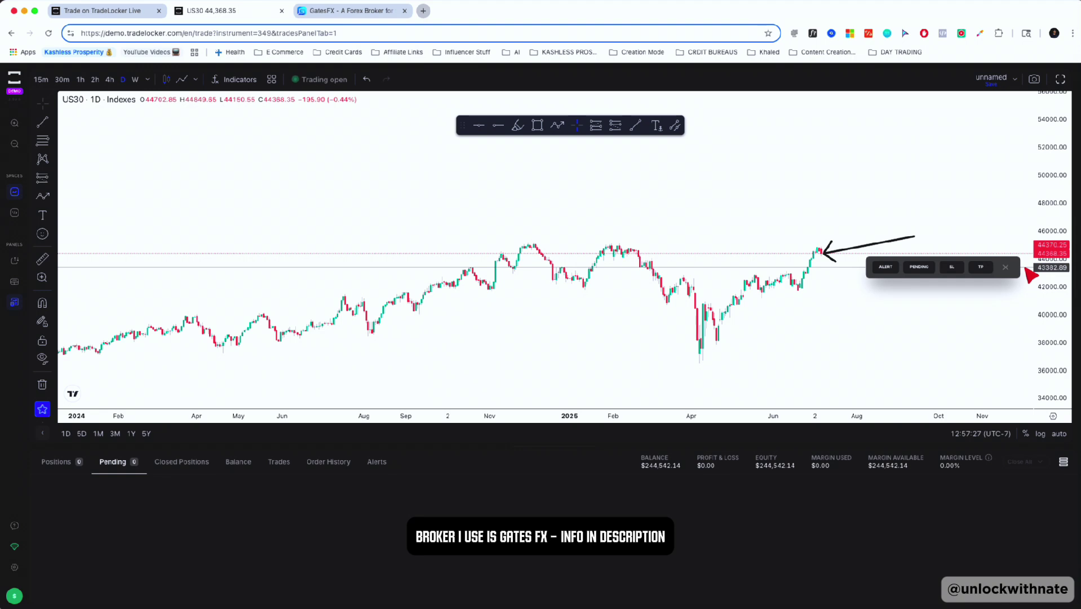
pyautogui.click(918, 275)
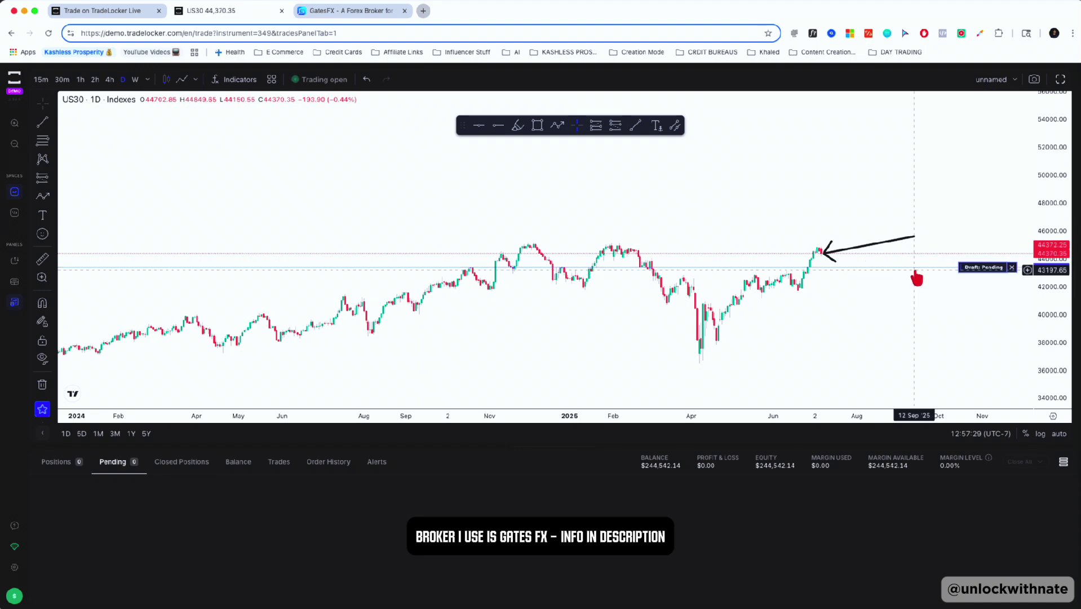
pyautogui.moveTo(977, 268); pyautogui.dragTo(978, 266)
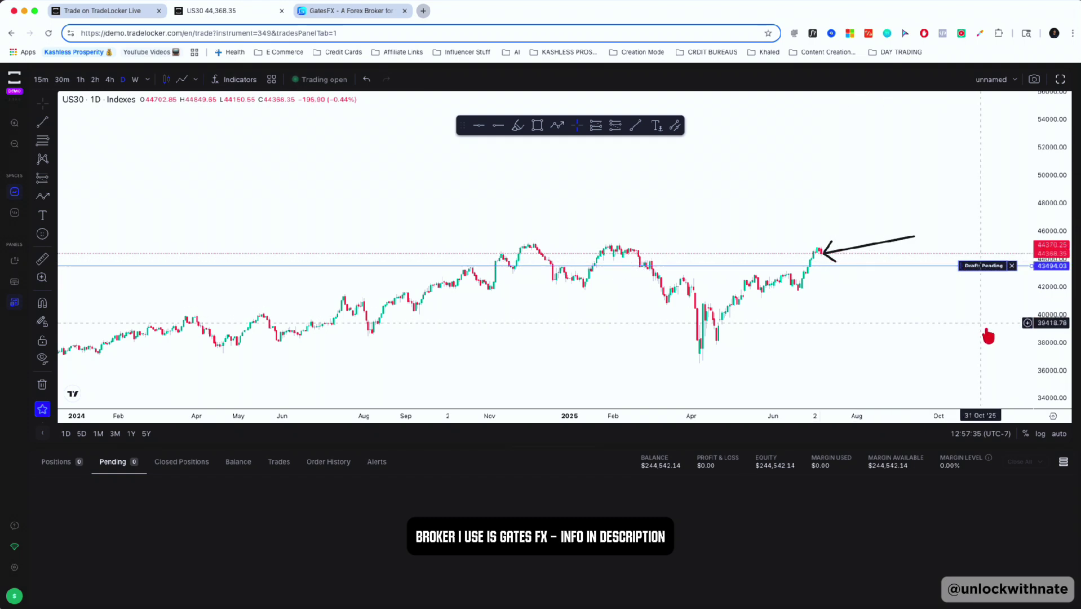
# Add a draft stop loss at 42,756.87 and a draft take profit at 45,448.81 around the pending entry
pyautogui.moveTo(1043, 350); pyautogui.dragTo(1055, 174)
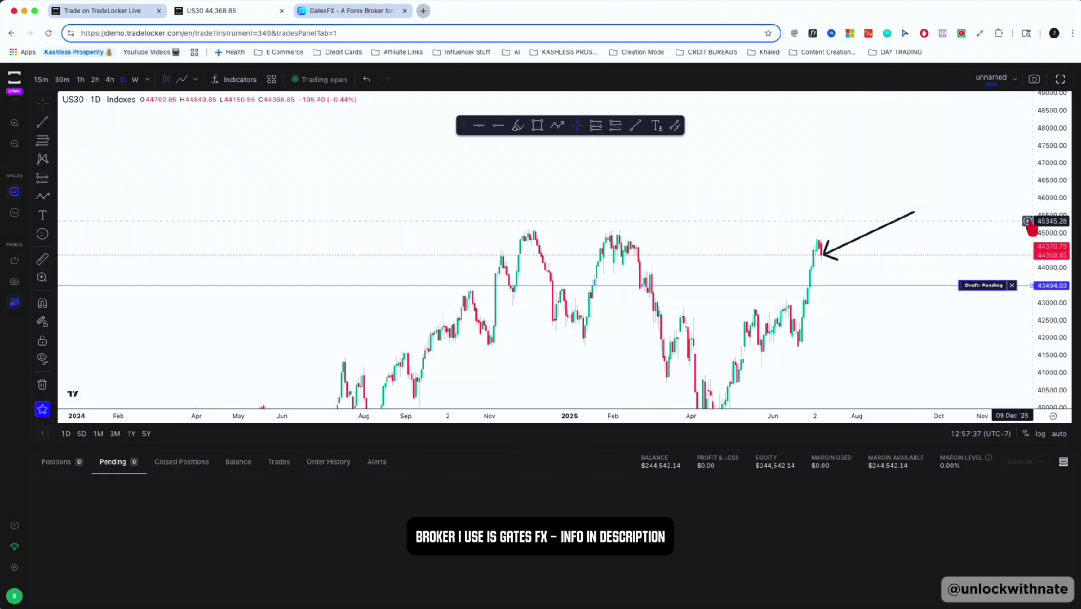
pyautogui.click(1029, 219)
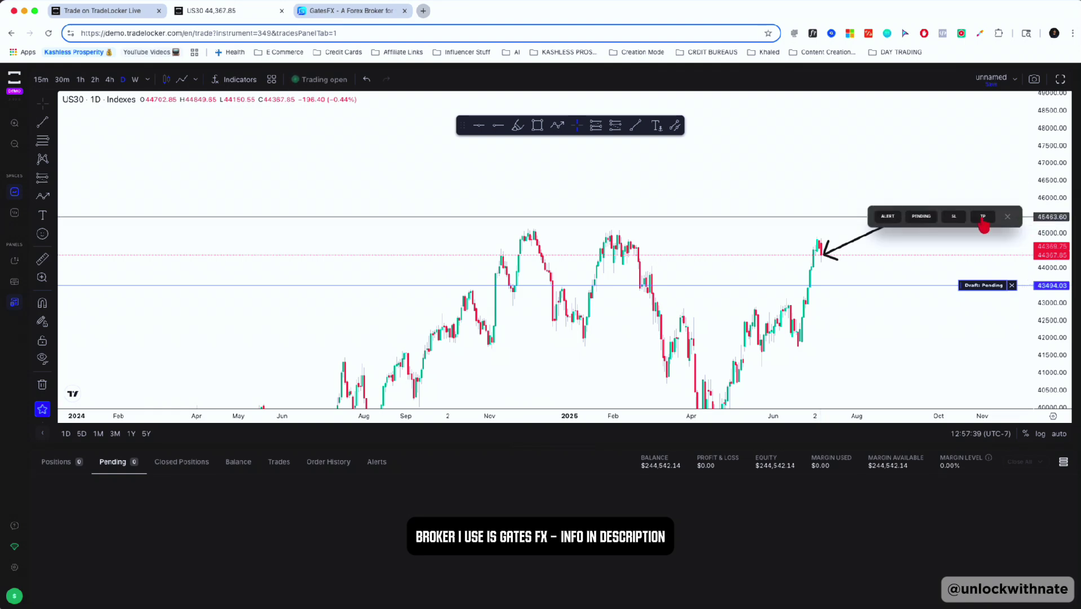
pyautogui.click(958, 220)
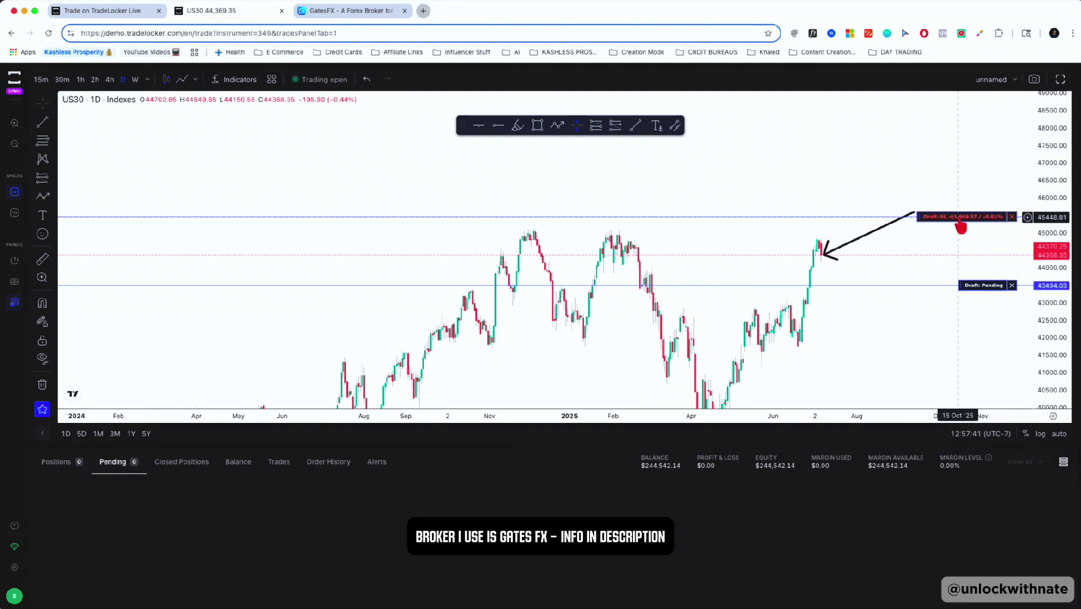
pyautogui.moveTo(962, 225); pyautogui.dragTo(971, 311)
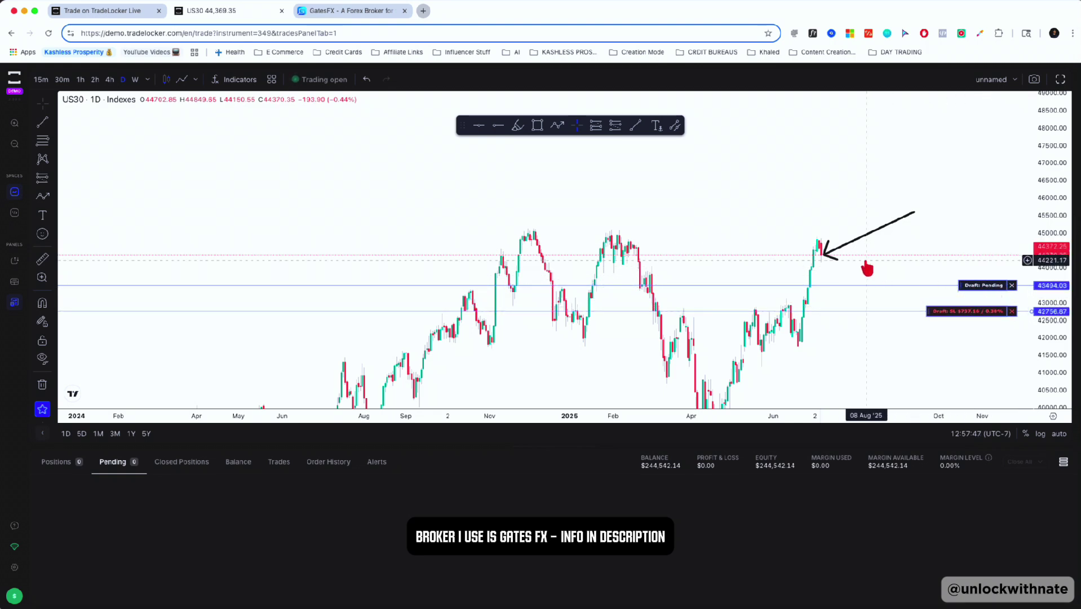
pyautogui.click(1027, 229)
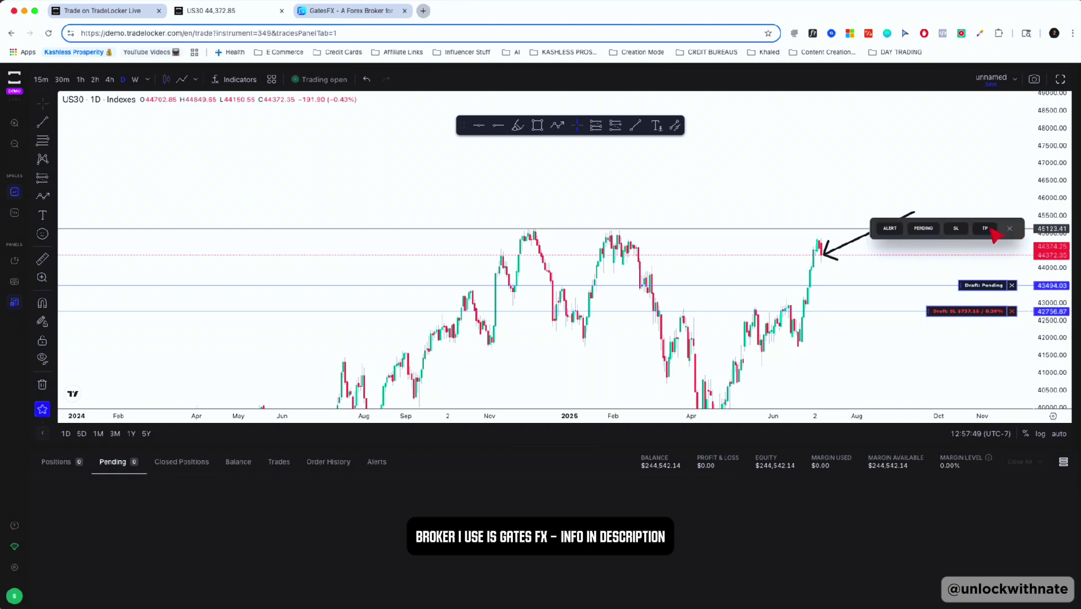
pyautogui.moveTo(959, 231)
pyautogui.mouseDown()
pyautogui.moveTo(943, 236)
pyautogui.moveTo(950, 222)
pyautogui.mouseUp()
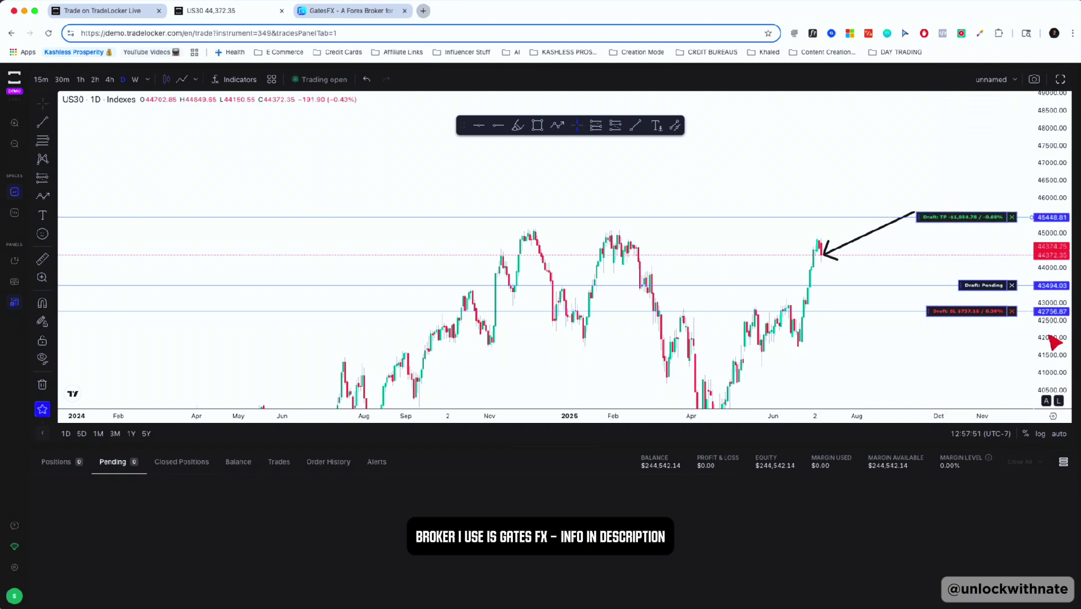
# Draw a price path from the recent high down to the pending entry and up to the take profit, and remove it
pyautogui.click(557, 127)
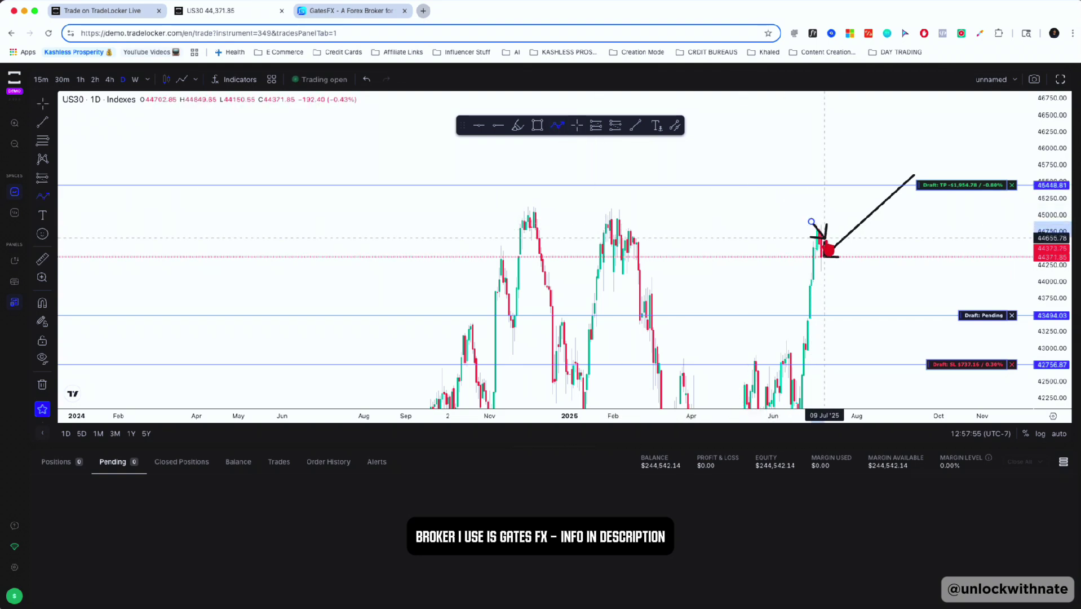
pyautogui.click(872, 314)
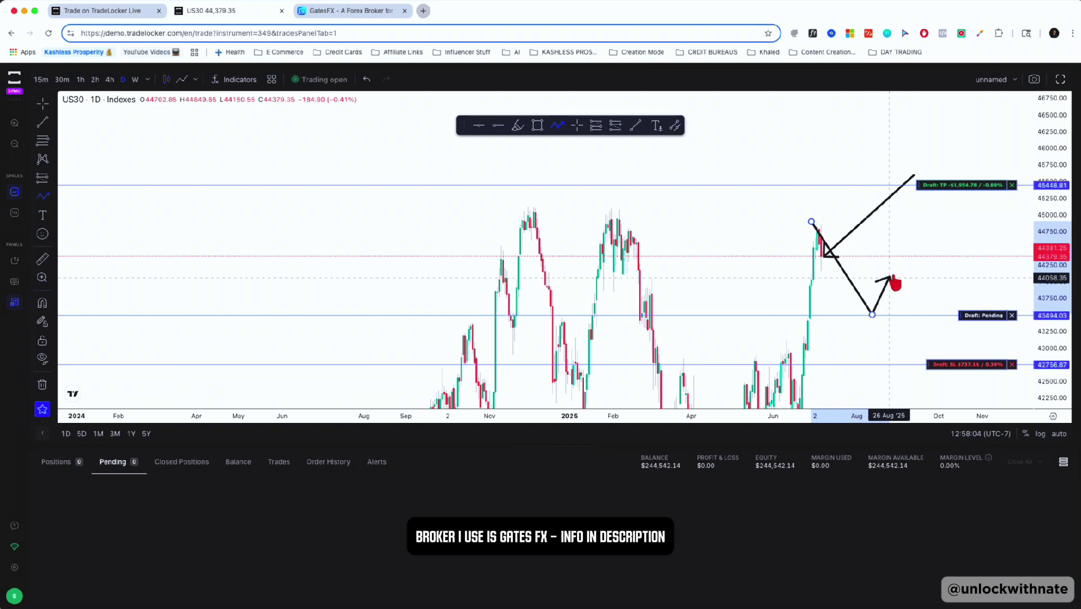
pyautogui.doubleClick(929, 187)
pyautogui.rightClick(930, 186)
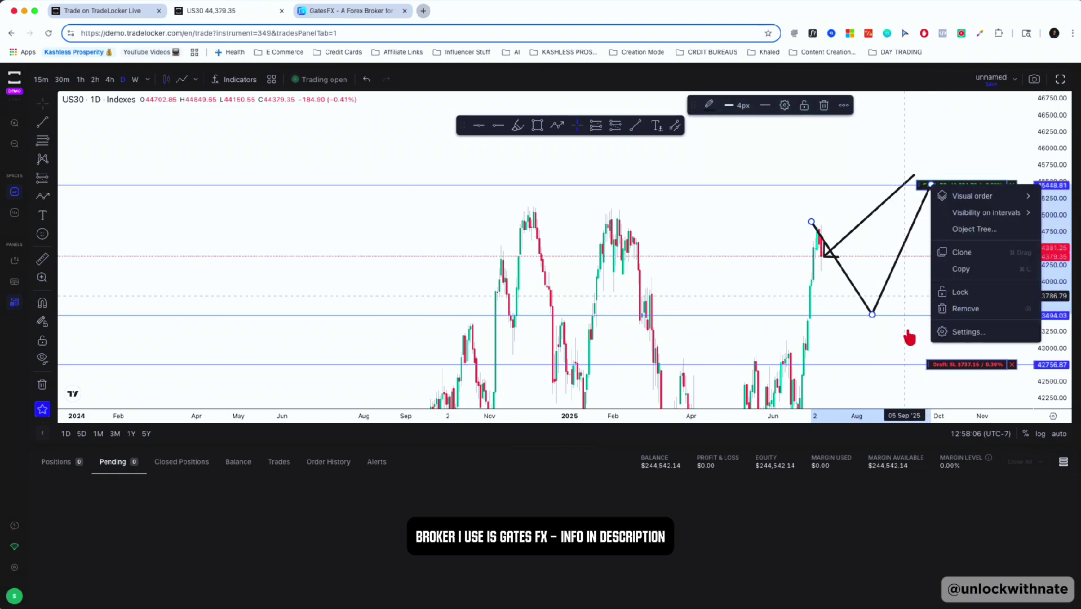
pyautogui.click(975, 308)
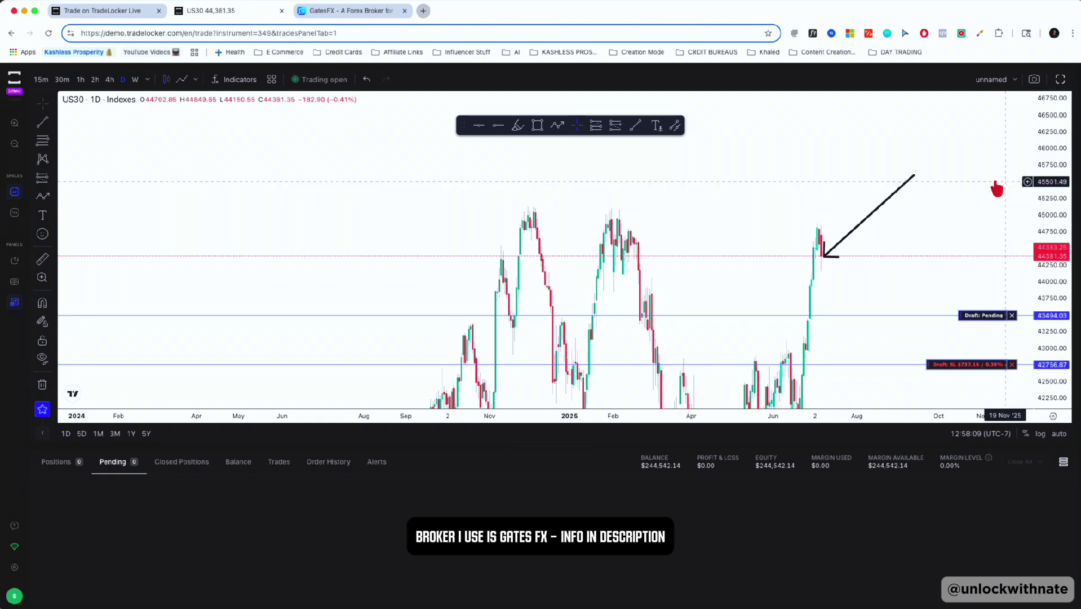
# Raise the draft stop loss to 44,989.41 and redirect the arrow drawing down to the pending entry level
pyautogui.moveTo(968, 364); pyautogui.dragTo(1002, 223)
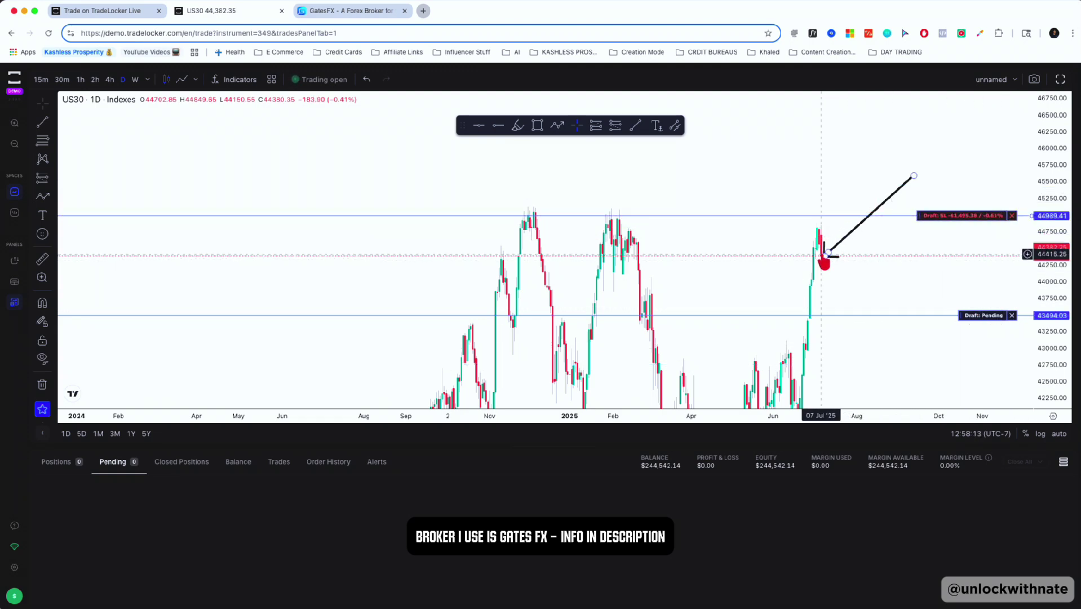
pyautogui.moveTo(825, 259); pyautogui.dragTo(881, 318)
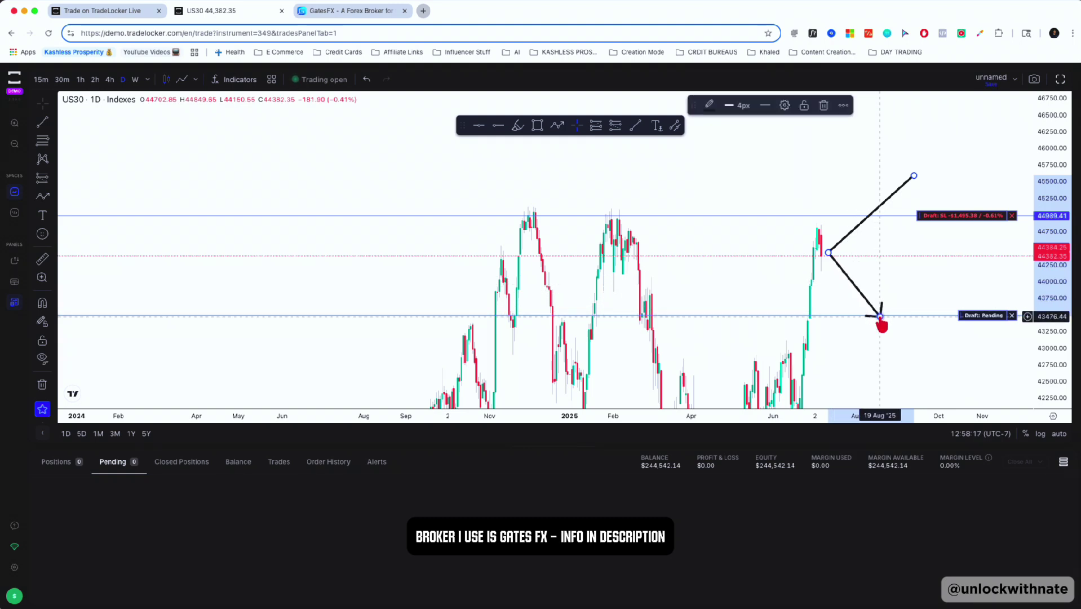
# Add a draft take profit below the pending entry and lower it to 41,763.95
pyautogui.click(1030, 340)
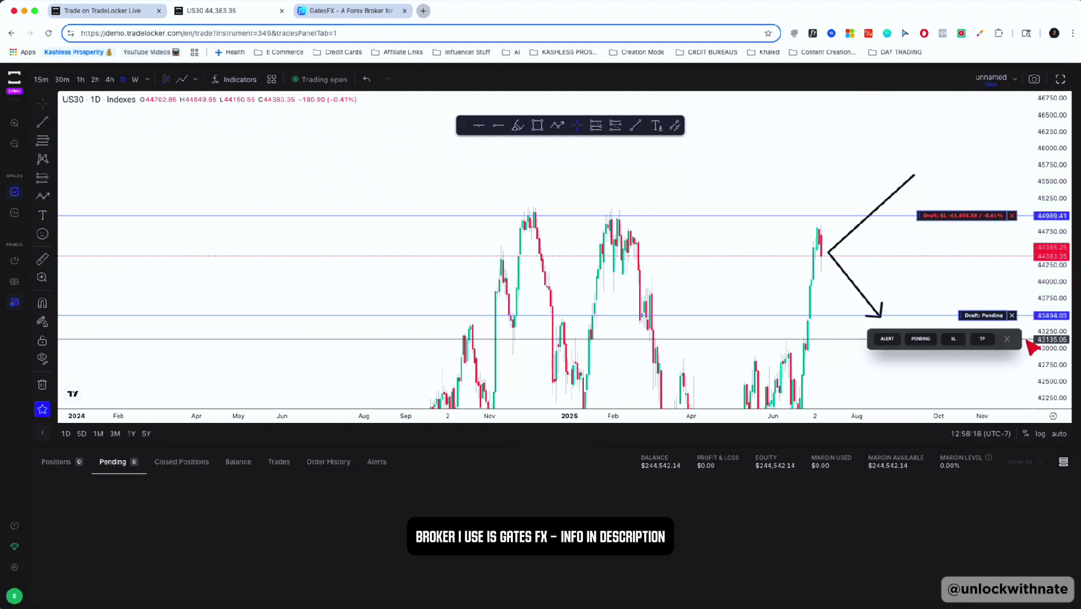
pyautogui.click(971, 337)
pyautogui.click(987, 392)
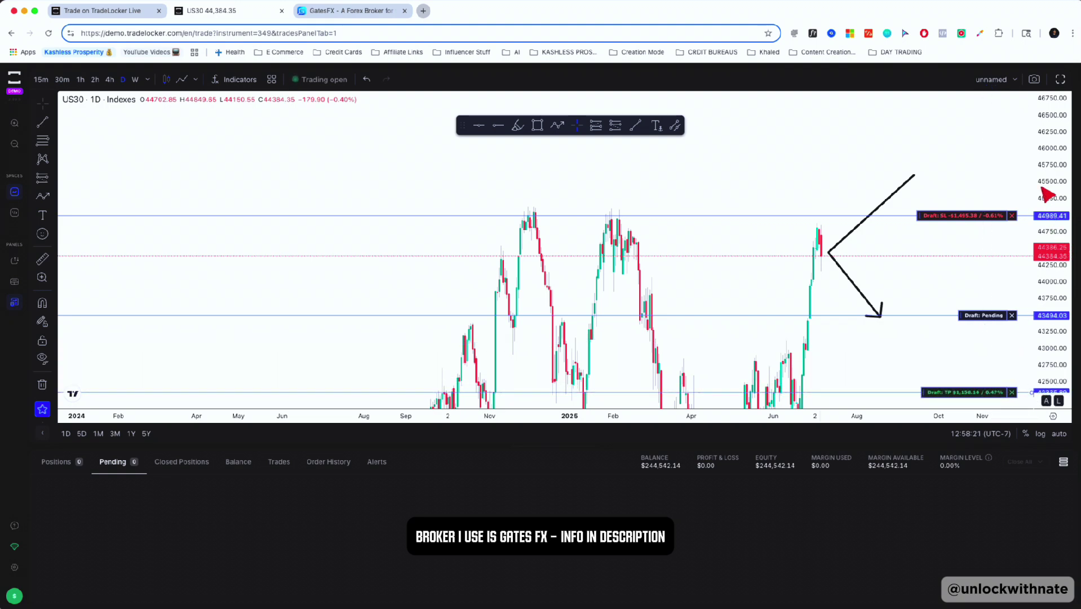
pyautogui.moveTo(1048, 195); pyautogui.dragTo(1050, 331)
pyautogui.moveTo(965, 317); pyautogui.dragTo(966, 335)
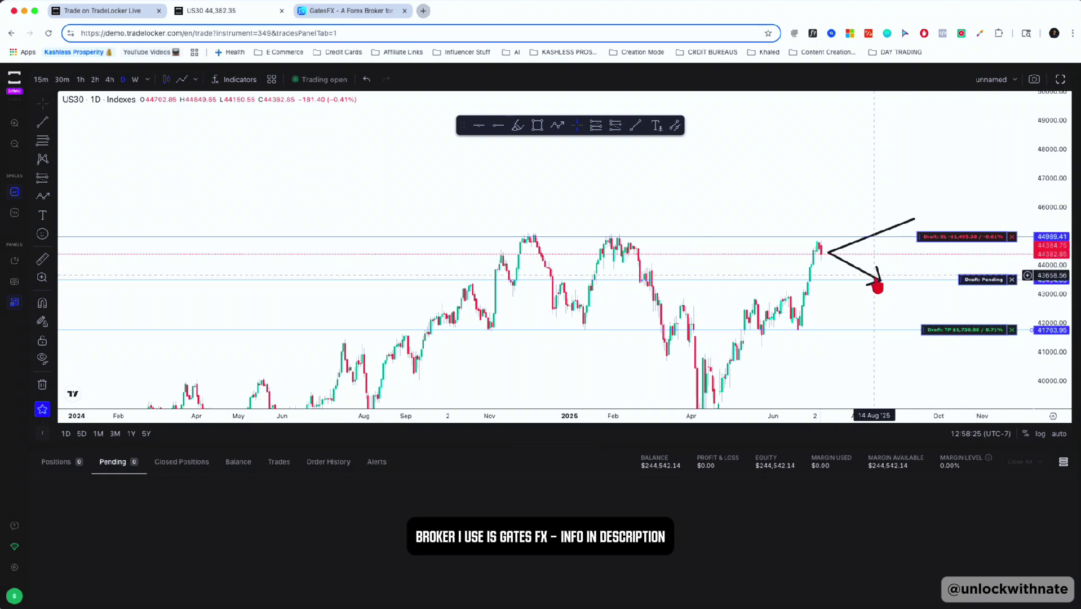
# Extend the arrow drawing down to the take-profit level and delete the drawing
pyautogui.moveTo(883, 285); pyautogui.dragTo(908, 328)
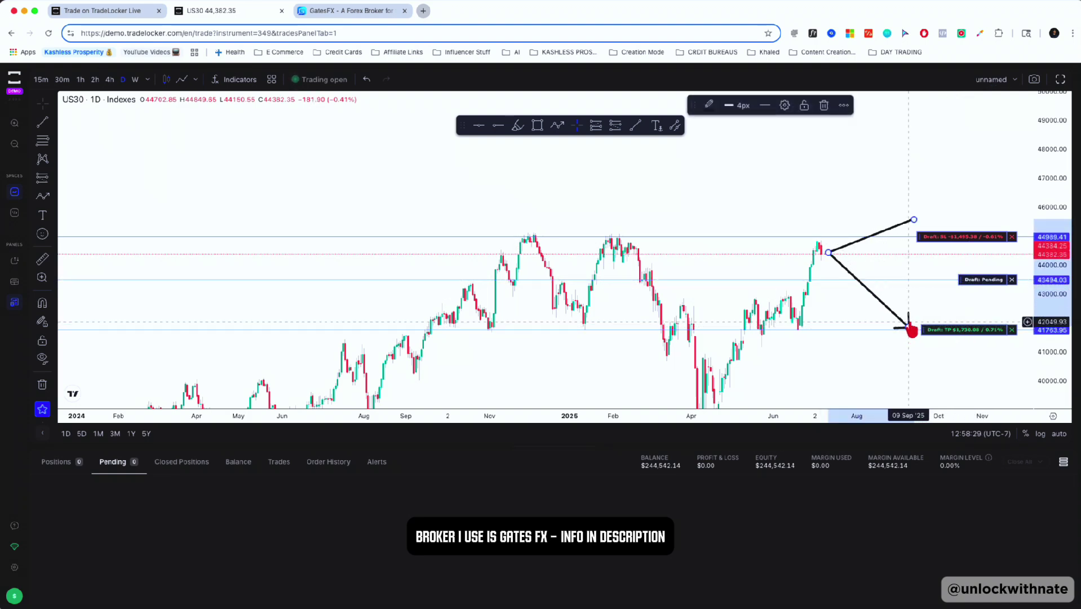
pyautogui.press('Delete')
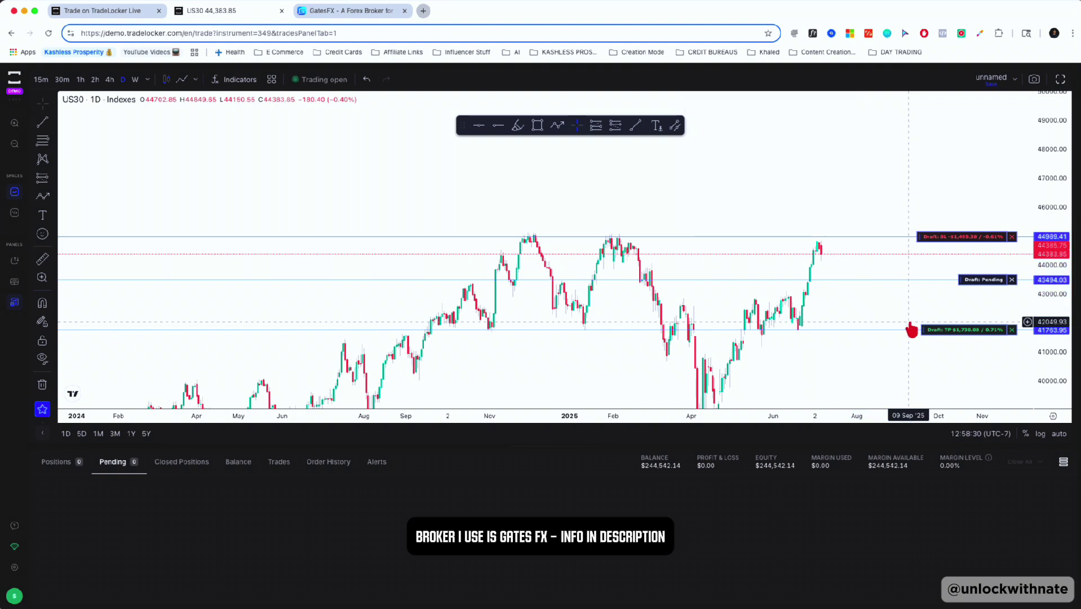
# Remove the draft pending order, stop loss and take profit from the chart
pyautogui.click(1012, 280)
pyautogui.click(1012, 237)
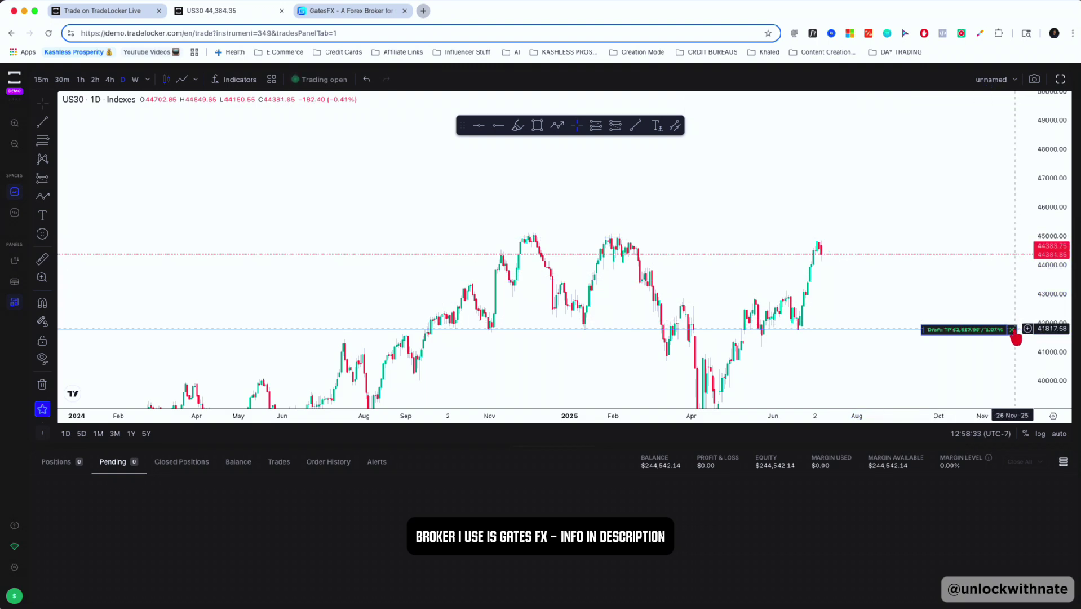
pyautogui.click(1012, 330)
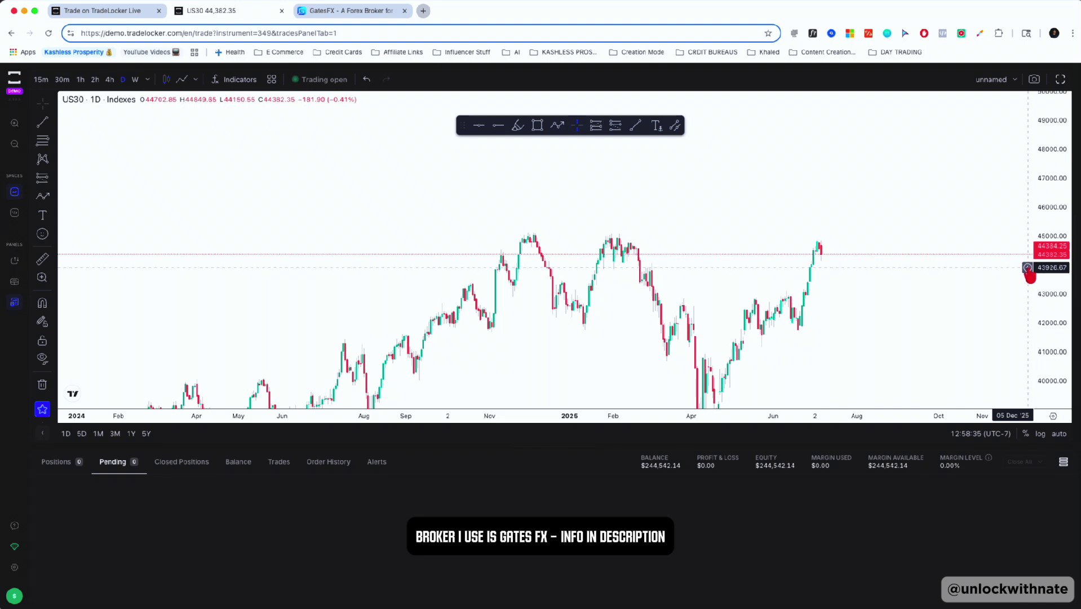
# Place a price alert on the US30 chart at 45,106.80, at the level of the earlier highs
pyautogui.click(1028, 268)
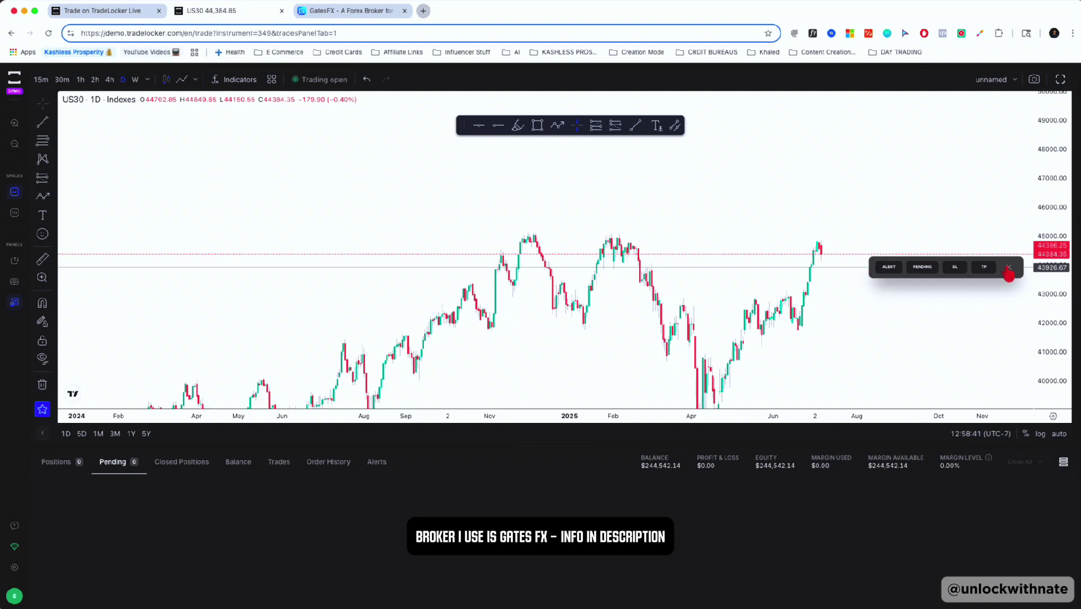
pyautogui.click(1008, 268)
pyautogui.moveTo(1055, 261); pyautogui.dragTo(1055, 319)
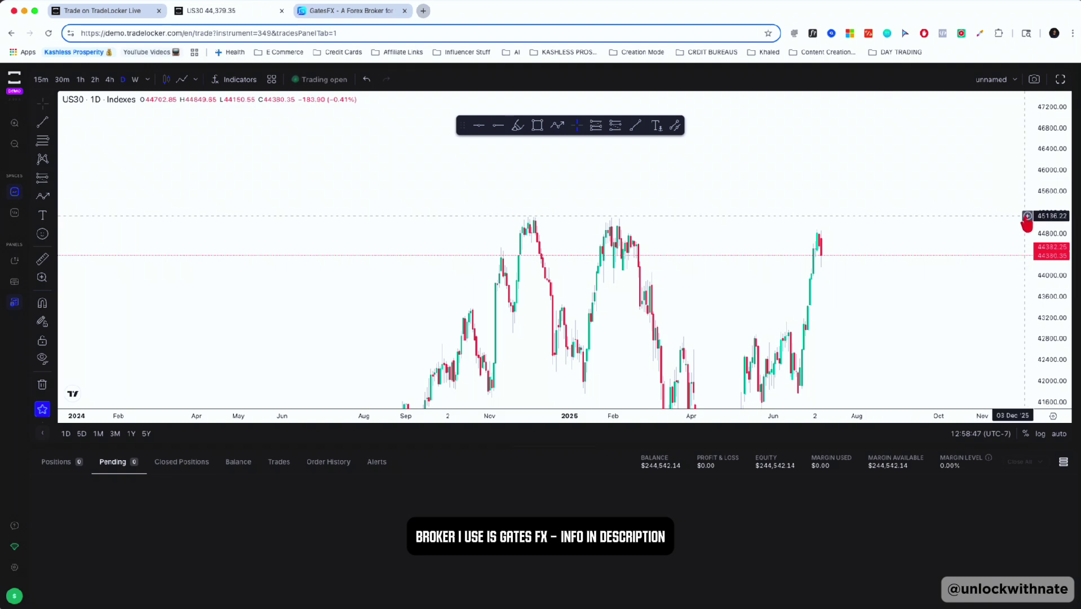
pyautogui.click(1028, 218)
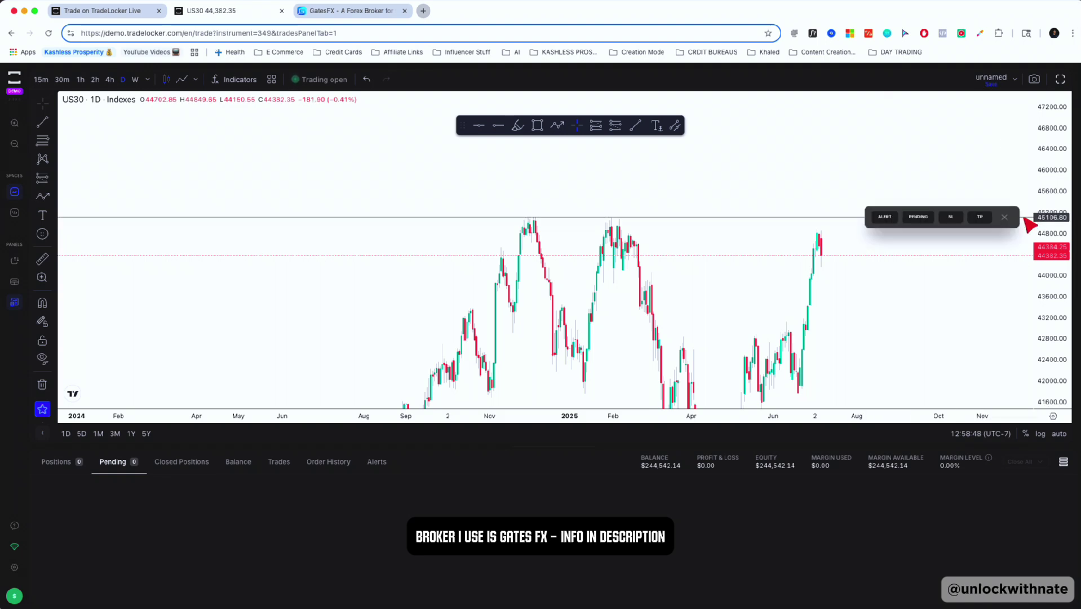
pyautogui.click(881, 219)
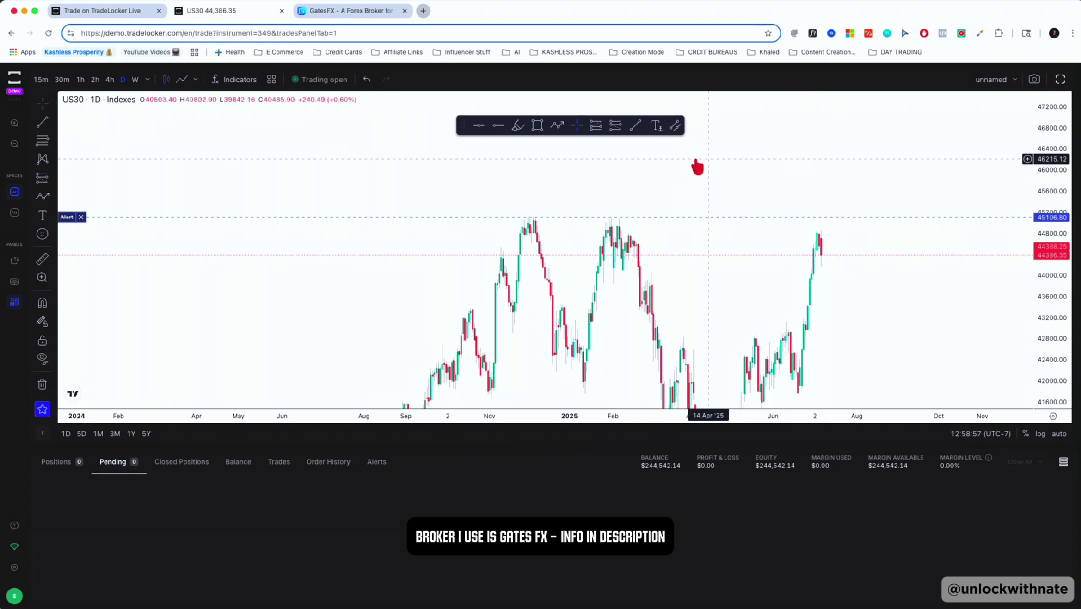
# Show the closed positions history, enlarge its panel and review the past trades
pyautogui.click(191, 465)
pyautogui.moveTo(567, 445); pyautogui.dragTo(597, 309)
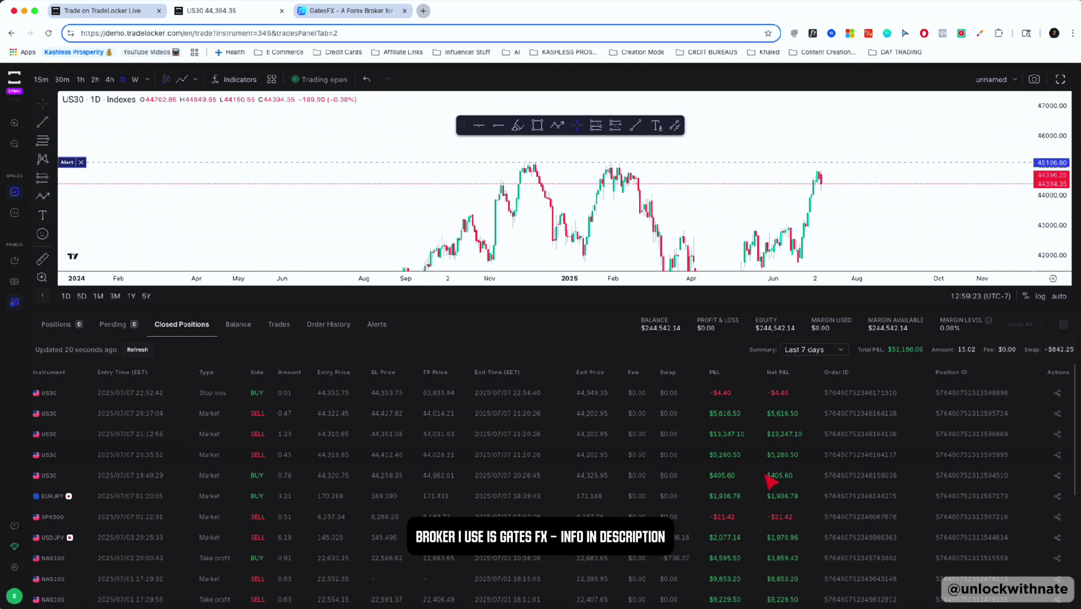
pyautogui.scroll(-3, 767, 468)
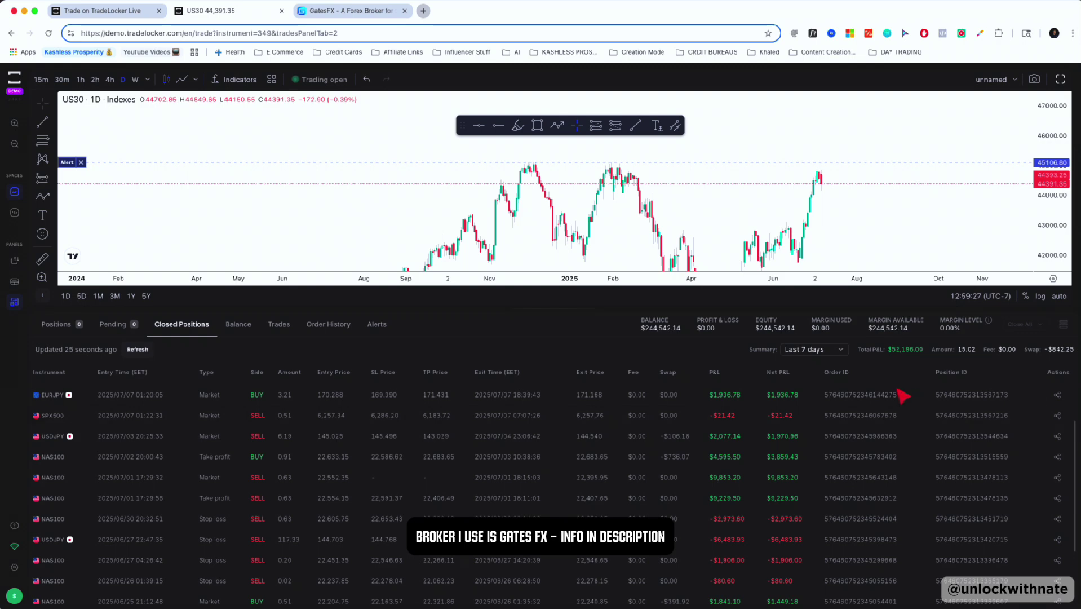
pyautogui.scroll(3, 1053, 434)
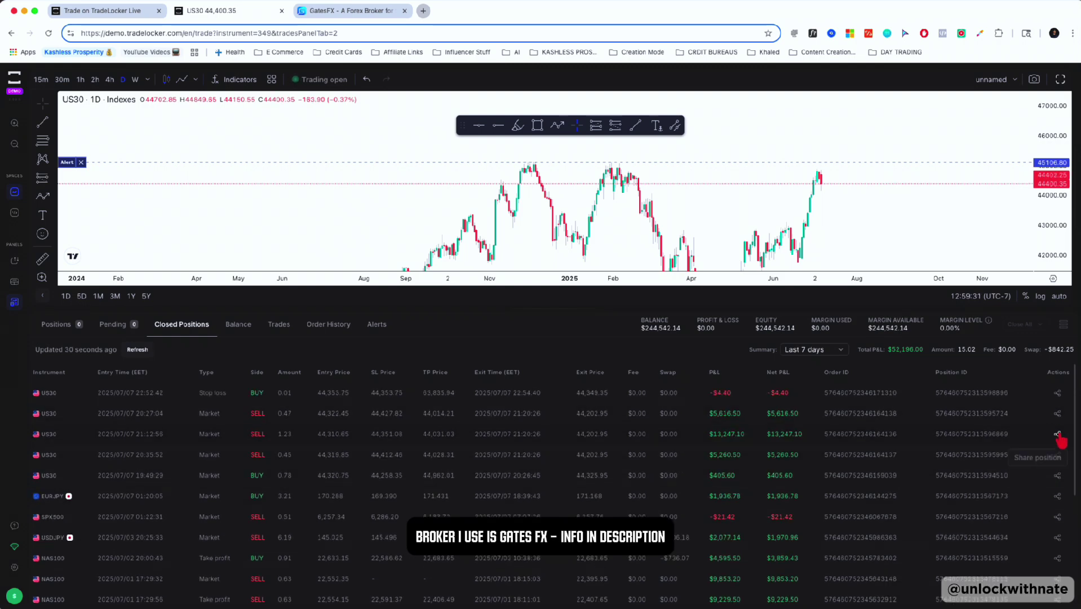
# Open the share card for the 1.23-lot US30 sell trade and preview the ROI % and Ticks formats, keeping Profit and loss
pyautogui.click(1058, 434)
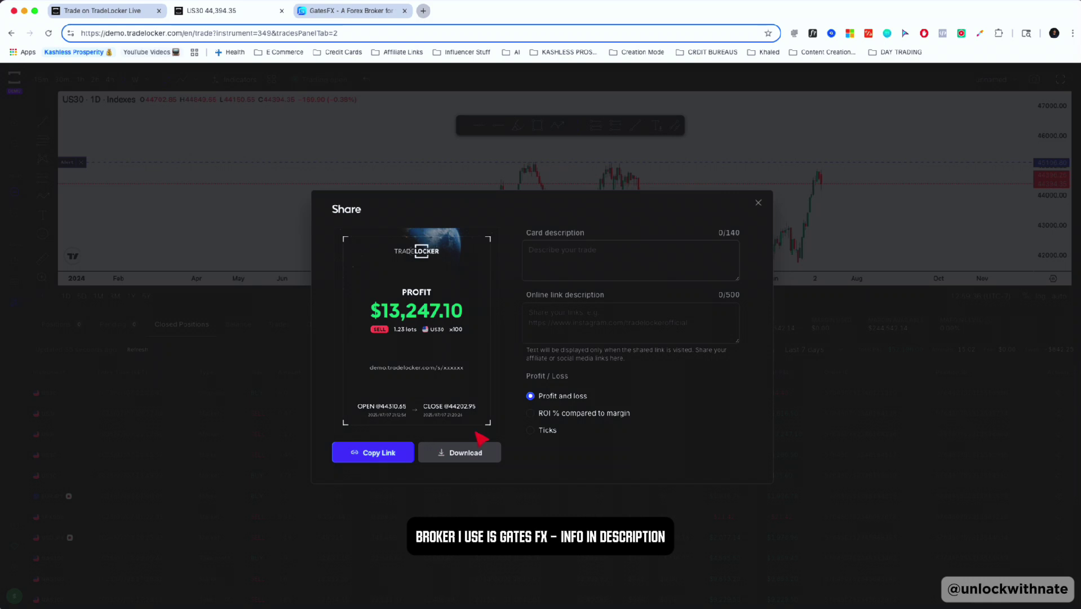
pyautogui.click(530, 414)
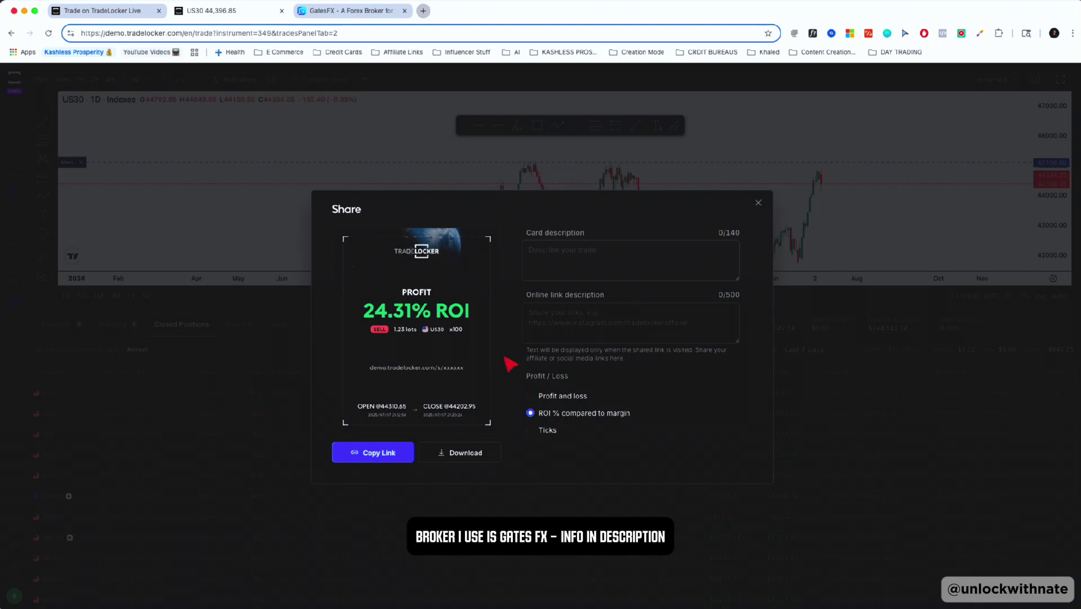
pyautogui.click(531, 396)
pyautogui.click(531, 430)
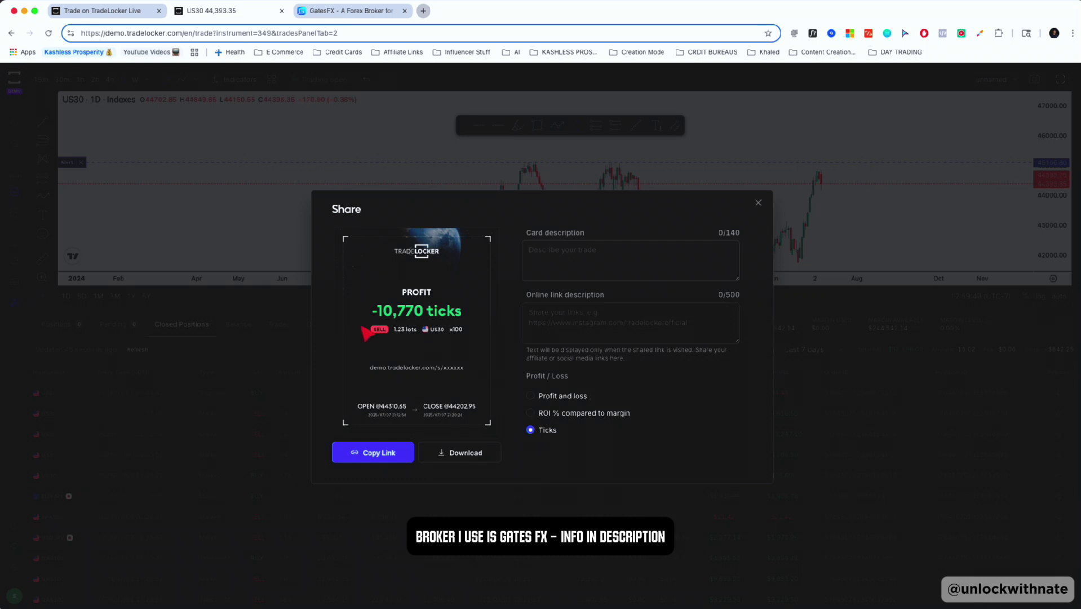
pyautogui.moveTo(375, 313); pyautogui.dragTo(450, 316)
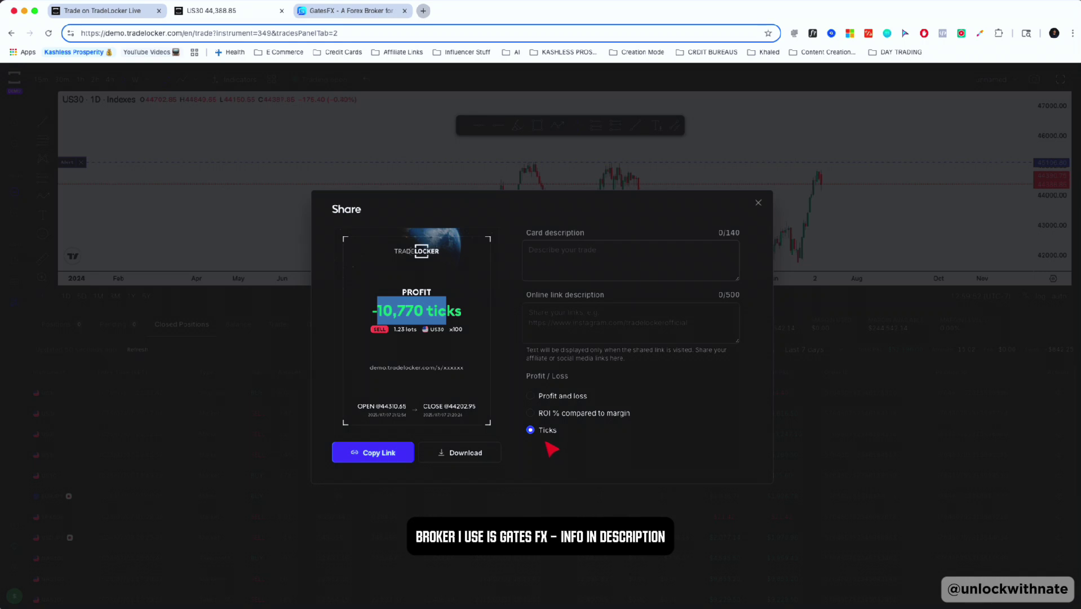
pyautogui.click(530, 396)
pyautogui.moveTo(335, 304); pyautogui.dragTo(355, 481)
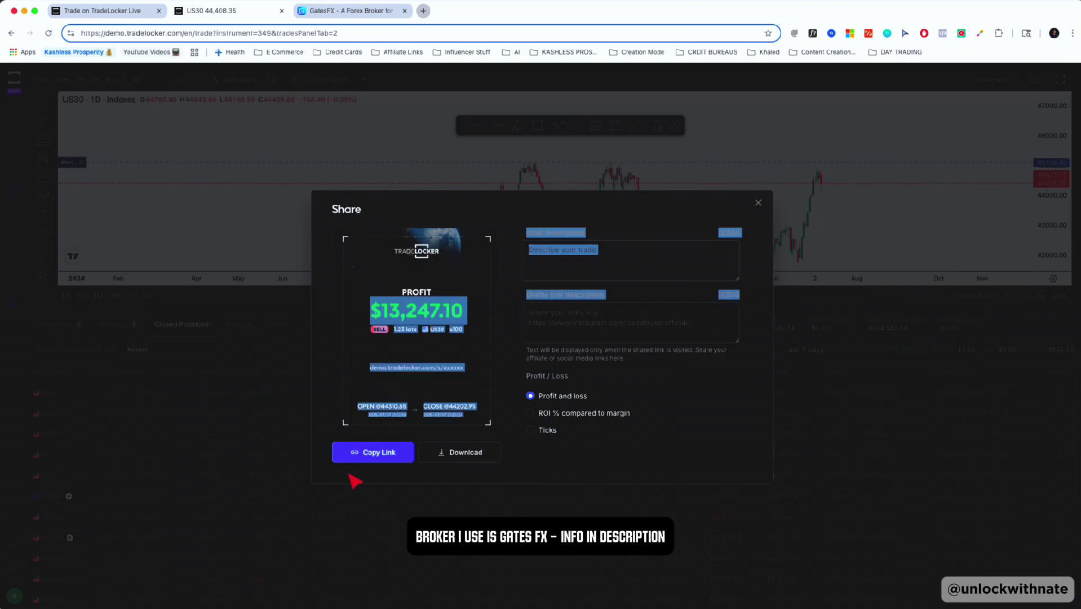
pyautogui.click(399, 360)
# Create a share link for the closed US30 trade, accept the privacy notice and copy the link
pyautogui.click(387, 454)
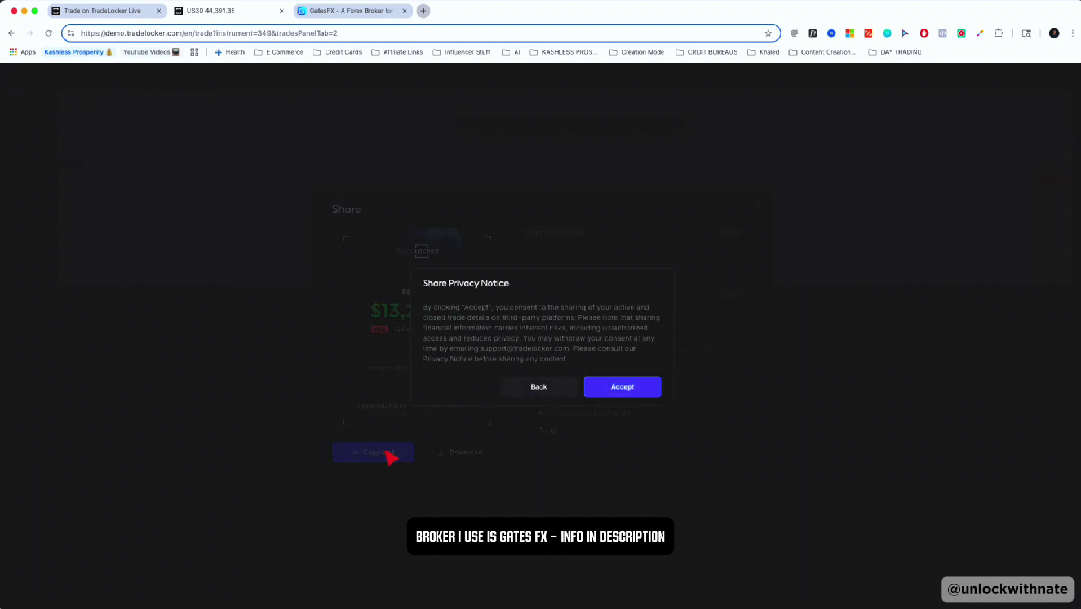
pyautogui.click(616, 386)
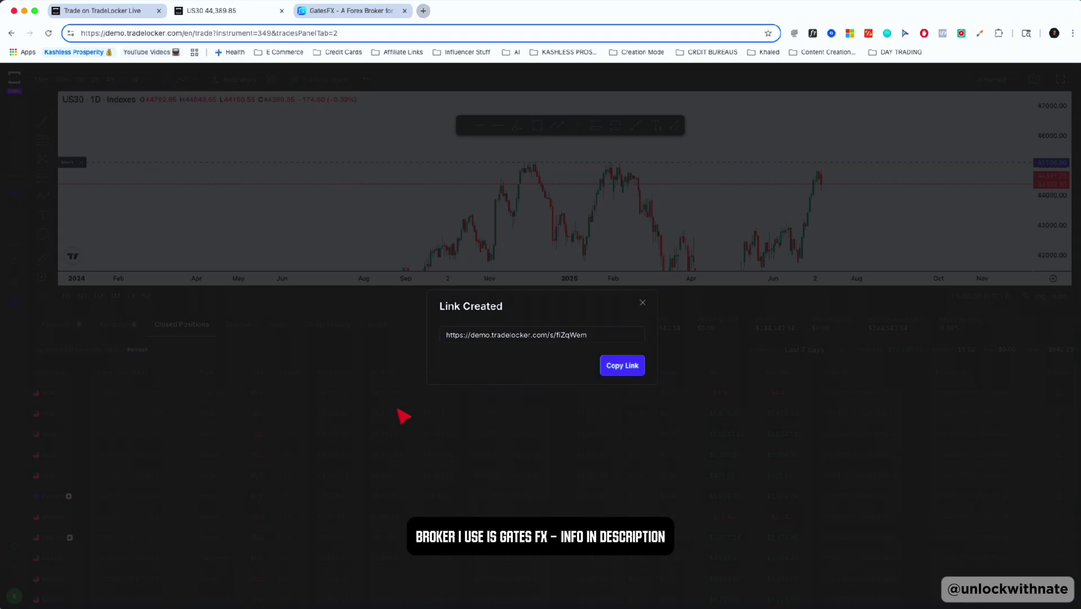
pyautogui.click(631, 371)
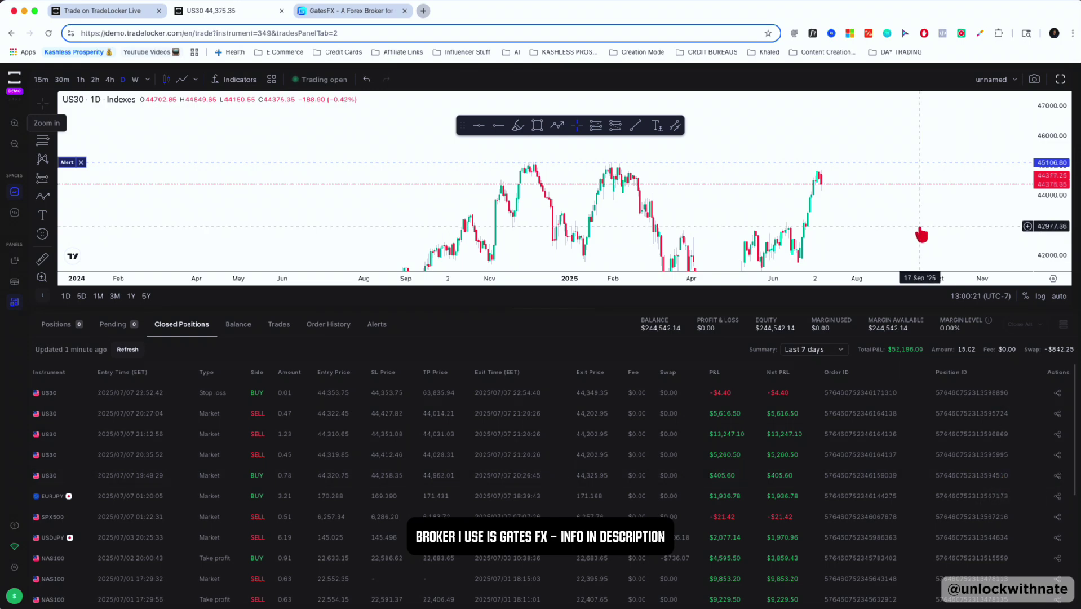
# Collapse the closed positions panel to enlarge the chart and load EURJPY from the instrument list
pyautogui.click(567, 314)
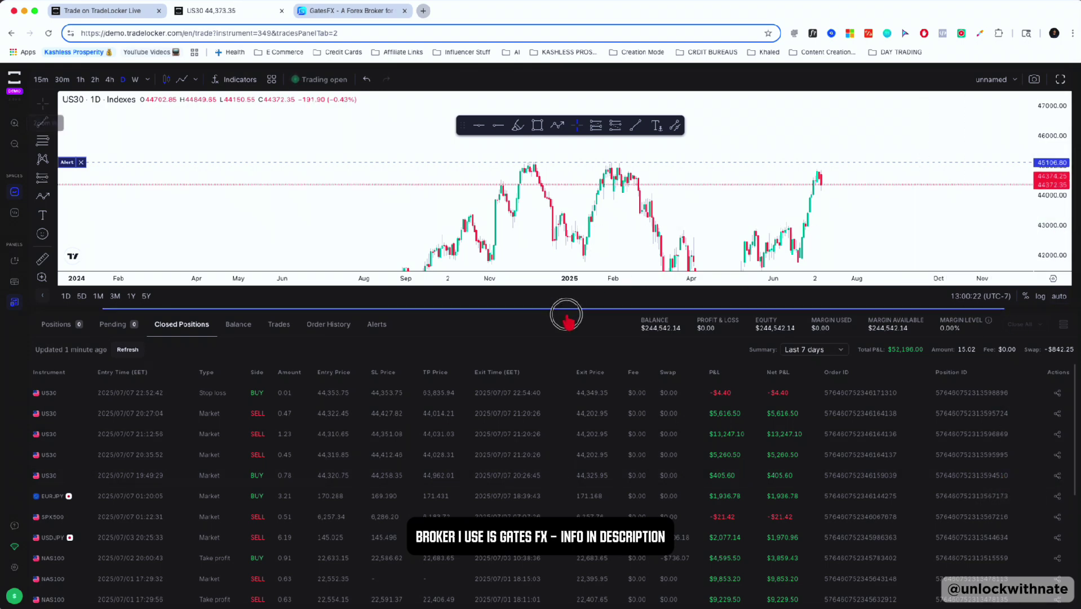
pyautogui.moveTo(567, 315); pyautogui.dragTo(567, 578)
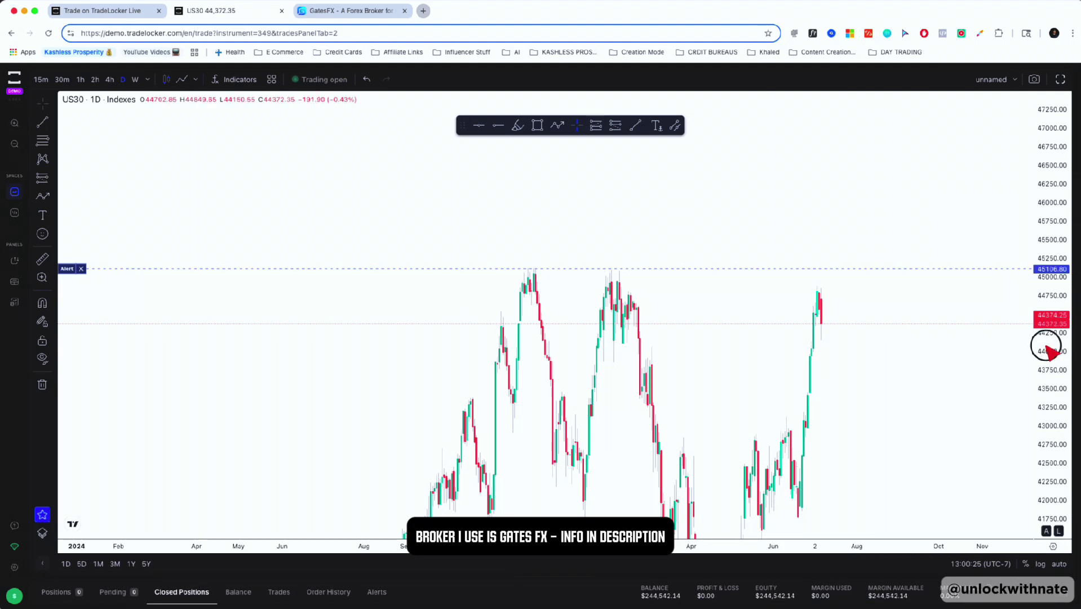
pyautogui.moveTo(1047, 349); pyautogui.dragTo(1015, 303)
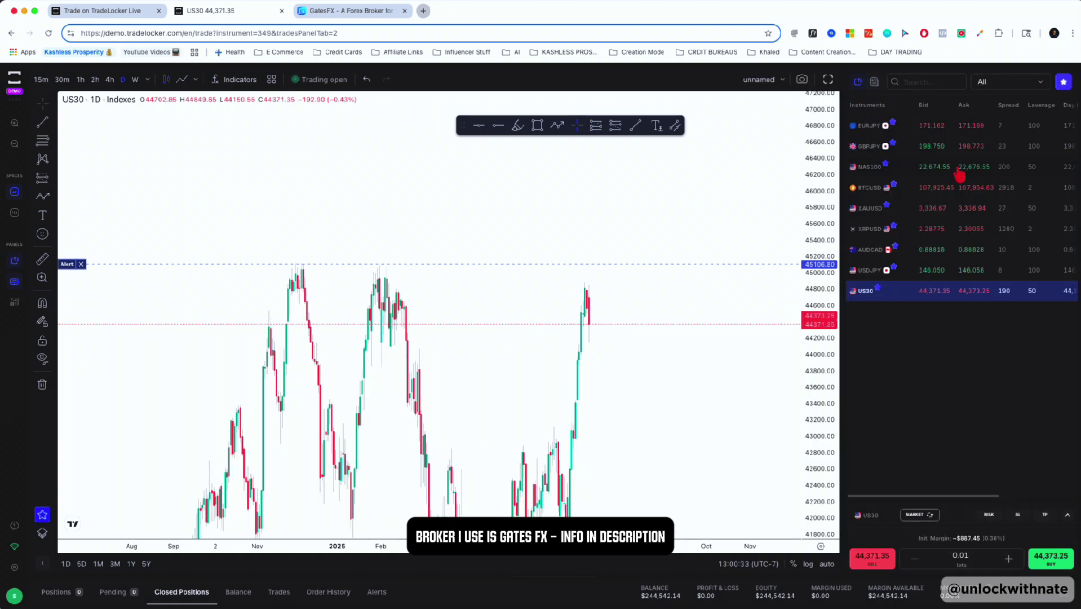
pyautogui.click(970, 132)
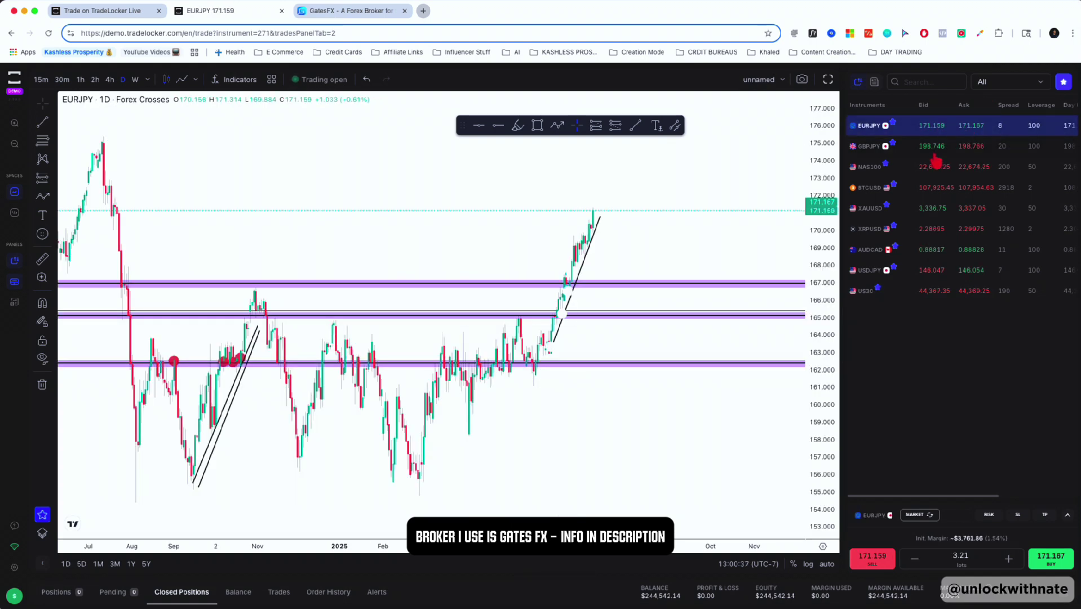
# Check the instrument categories and browse the full instrument list, returning to the favorites-only view
pyautogui.click(1018, 84)
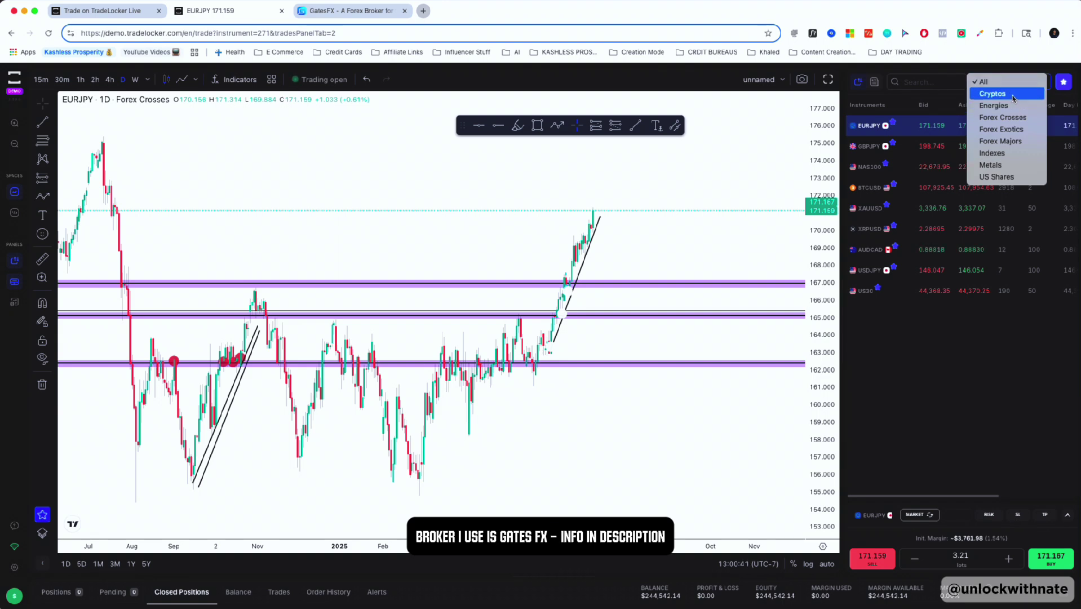
pyautogui.click(1062, 84)
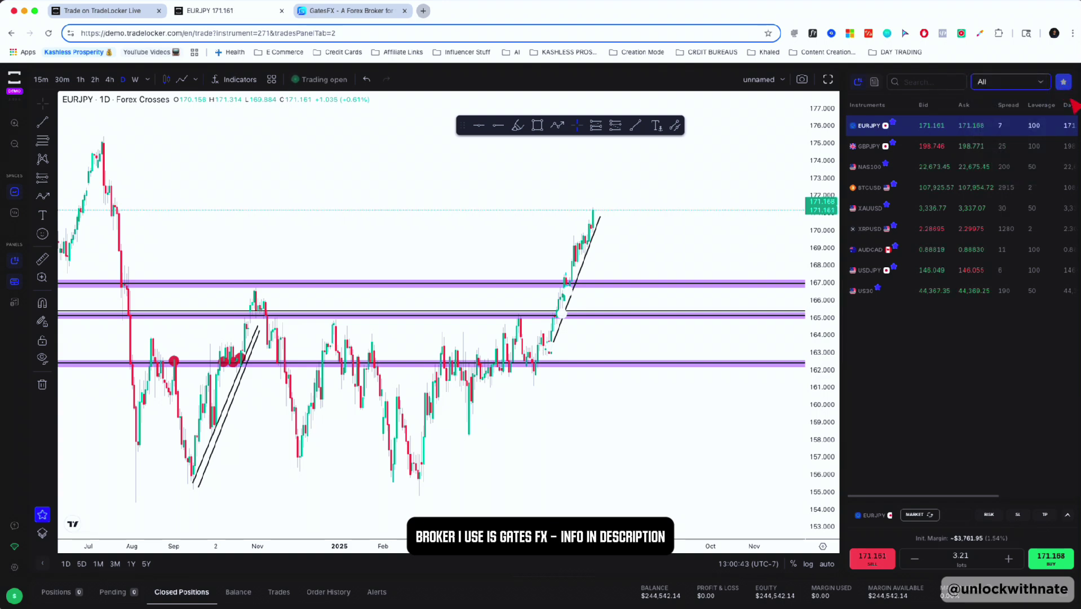
pyautogui.click(1063, 82)
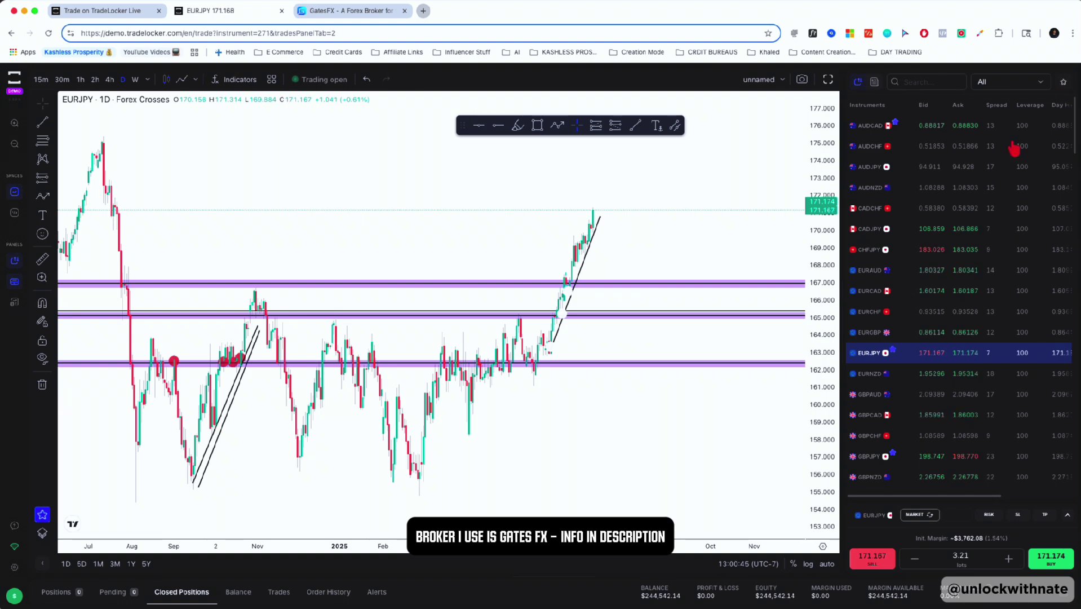
pyautogui.scroll(-10, 953, 309)
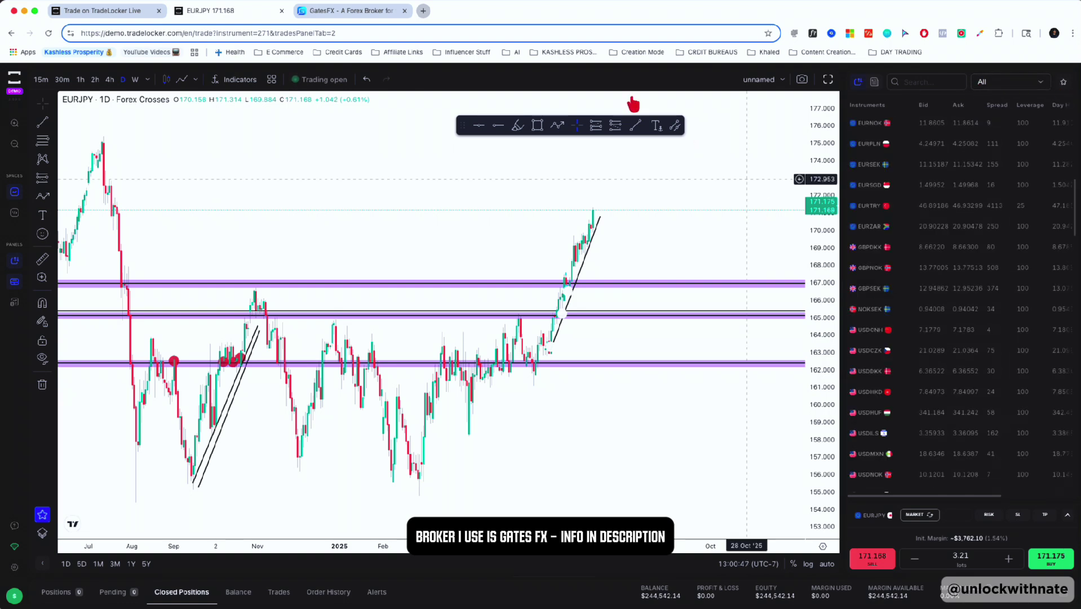
pyautogui.click(1065, 82)
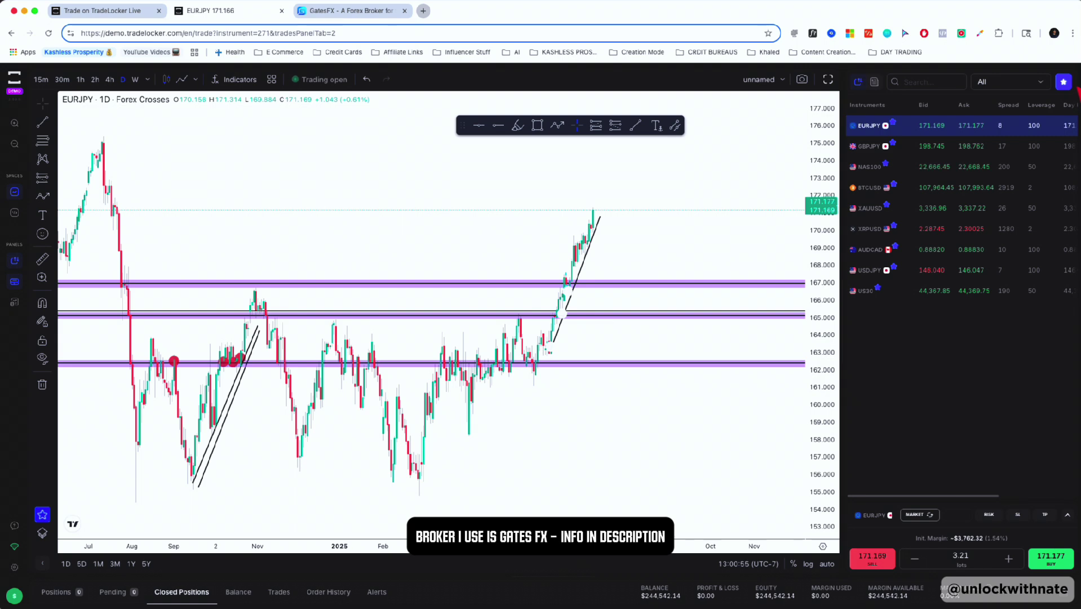
# Add AUDCHF to the favorites, filter the instrument list to favorites and hide the list
pyautogui.click(1064, 82)
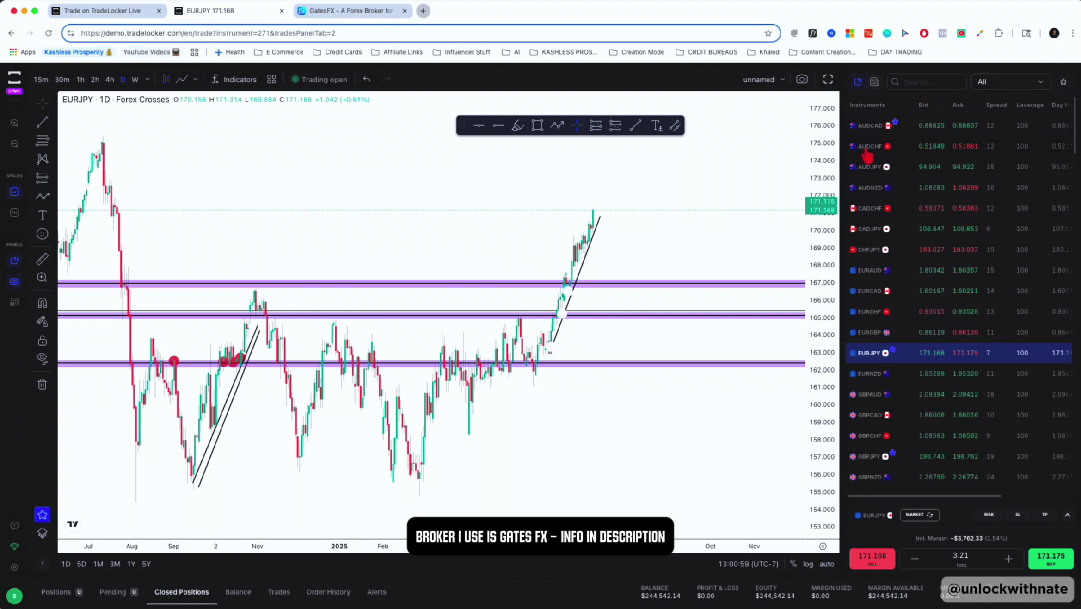
pyautogui.rightClick(947, 148)
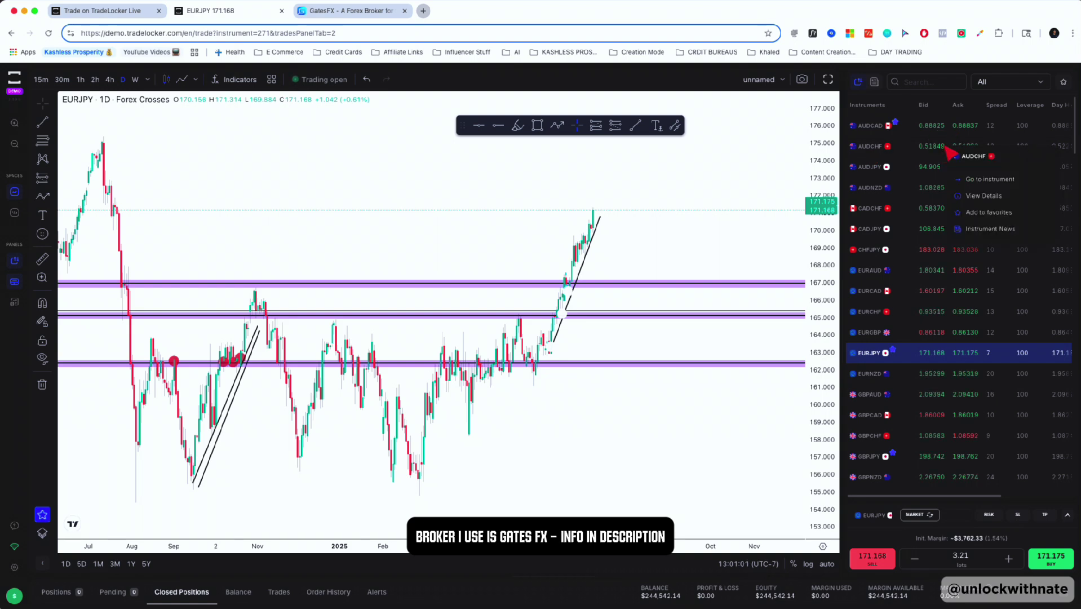
pyautogui.click(961, 213)
pyautogui.click(1064, 81)
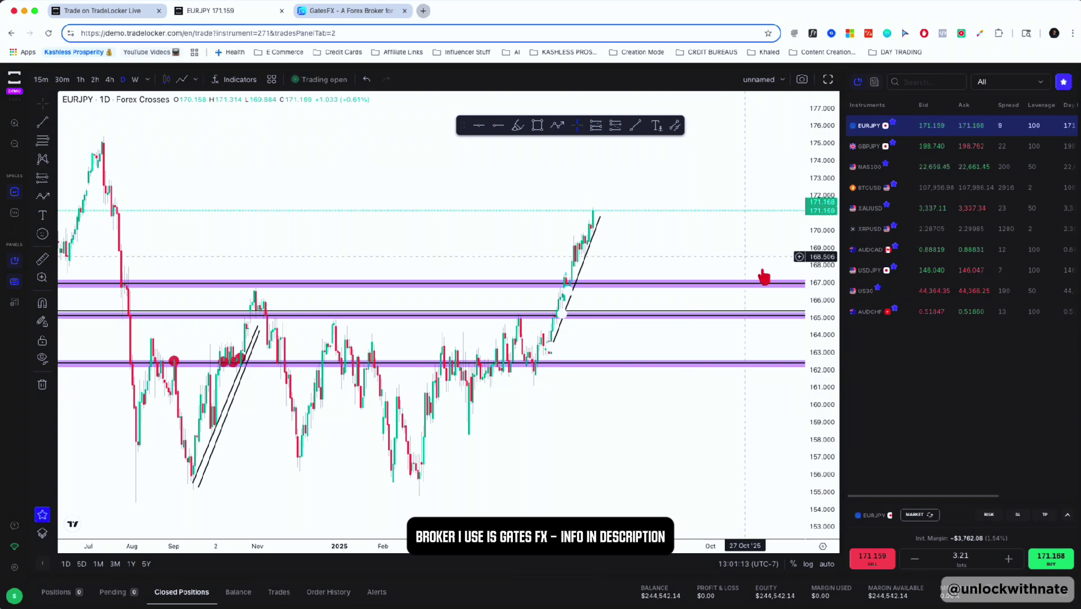
pyautogui.click(843, 271)
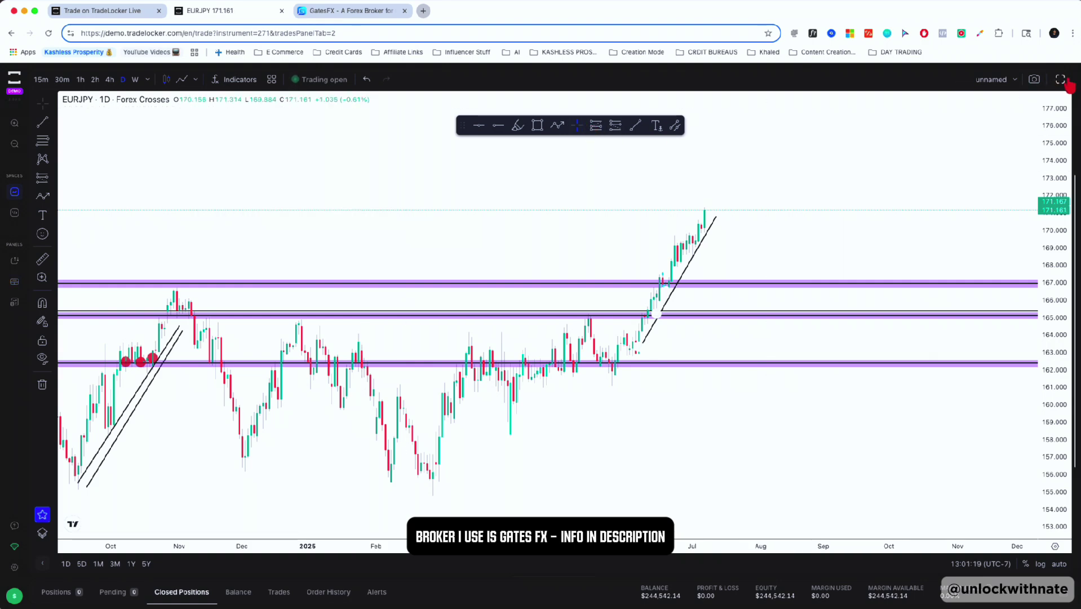
# Copy a link to the EURJPY chart snapshot and open a snapshot in a new tab
pyautogui.click(1037, 80)
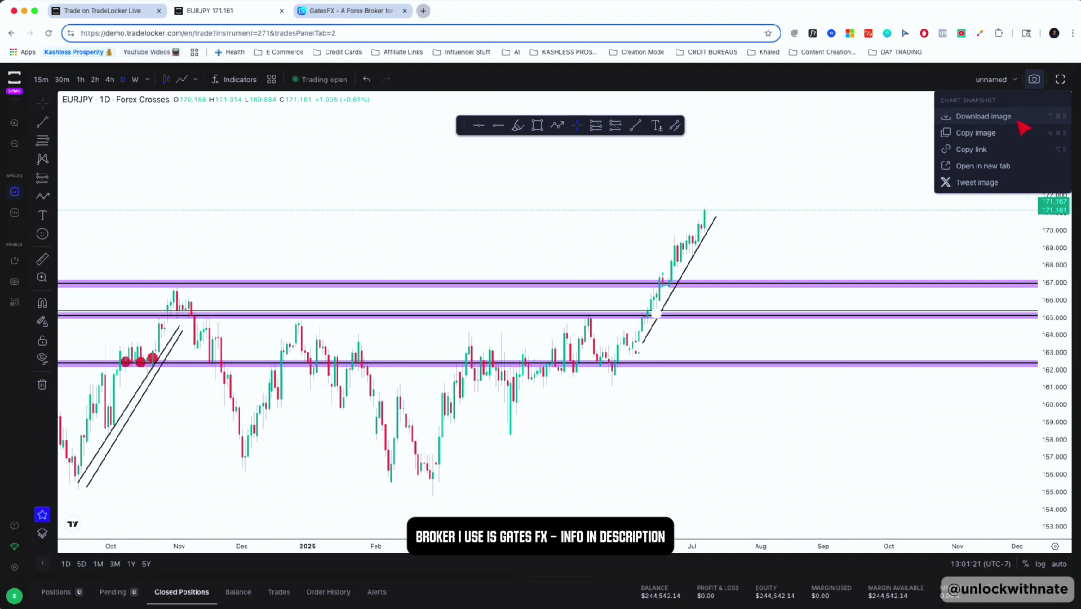
pyautogui.click(978, 149)
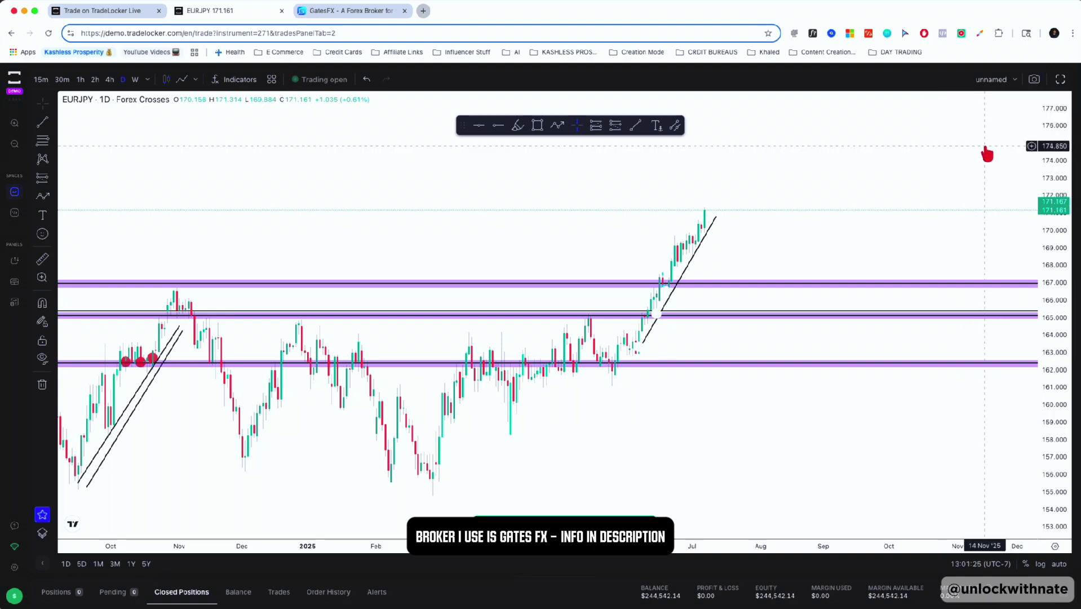
pyautogui.click(1035, 80)
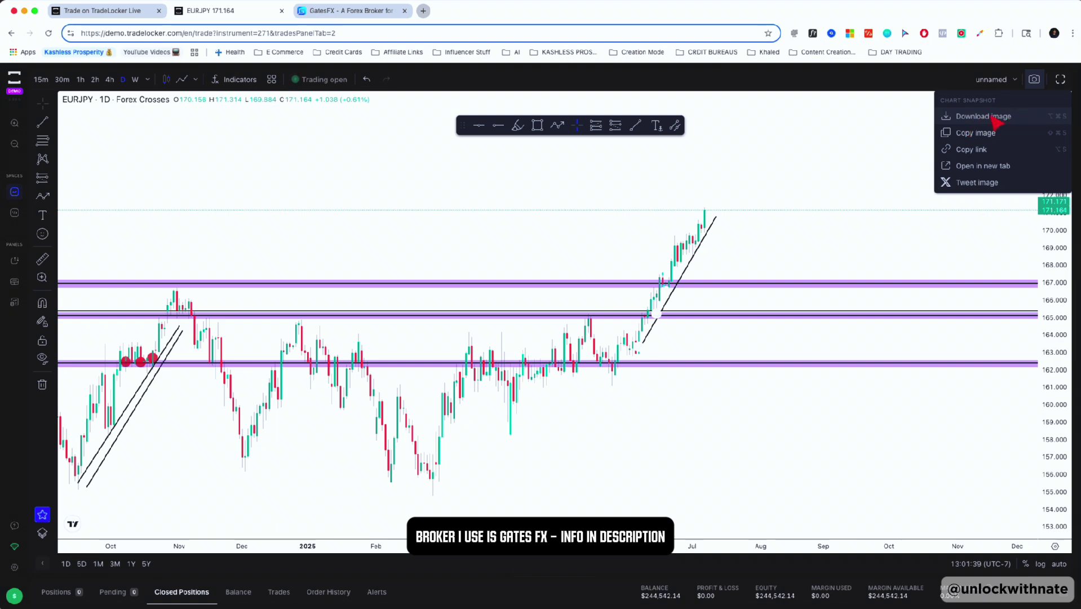
pyautogui.click(987, 167)
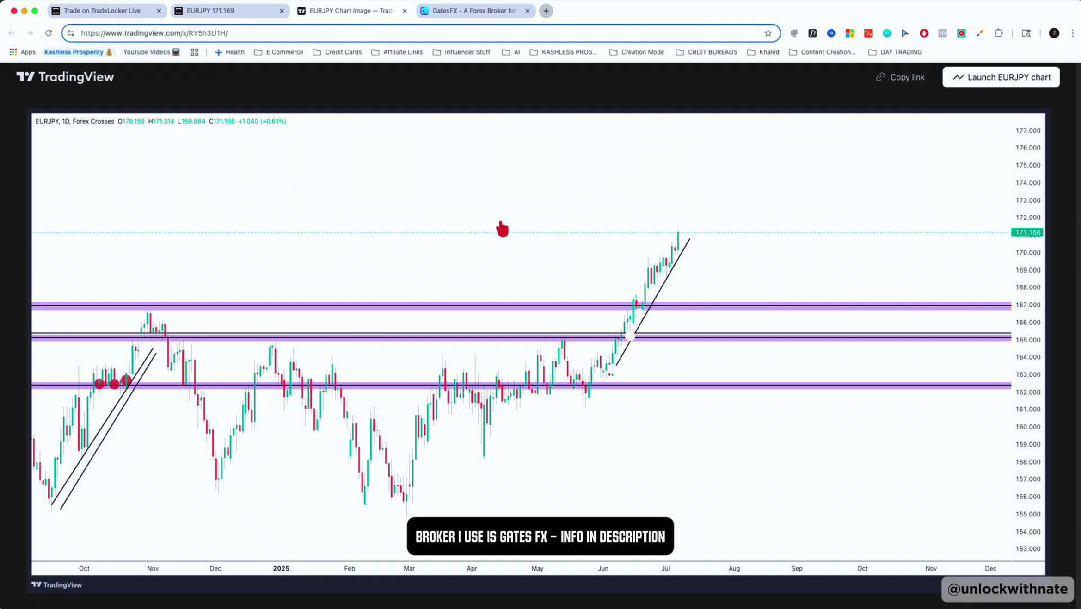
# Return to the TradeLocker EURJPY chart and view the instrument's trading hours
pyautogui.click(251, 12)
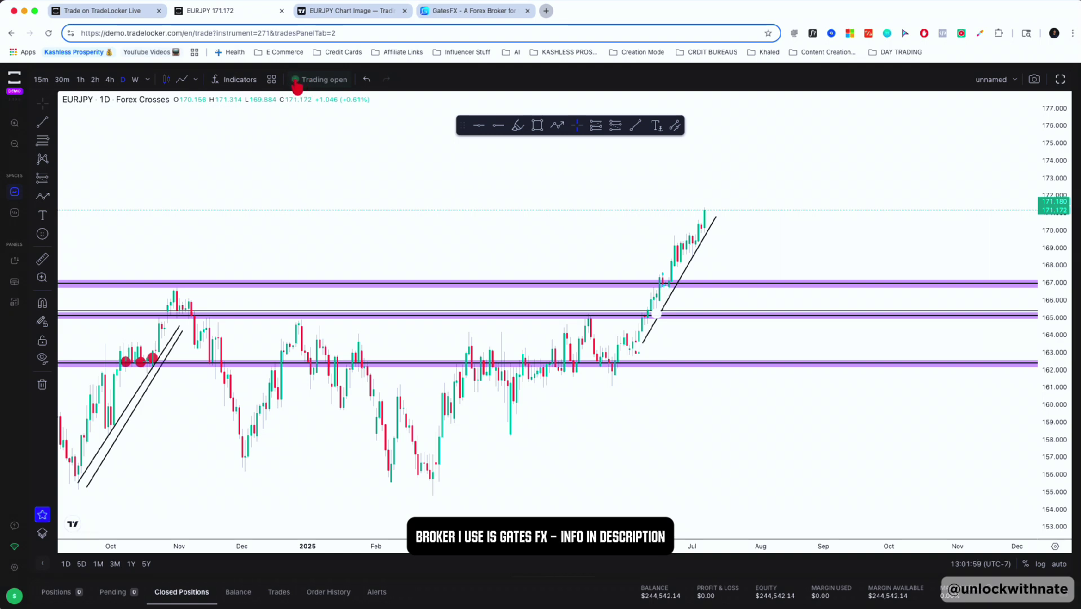
pyautogui.click(320, 83)
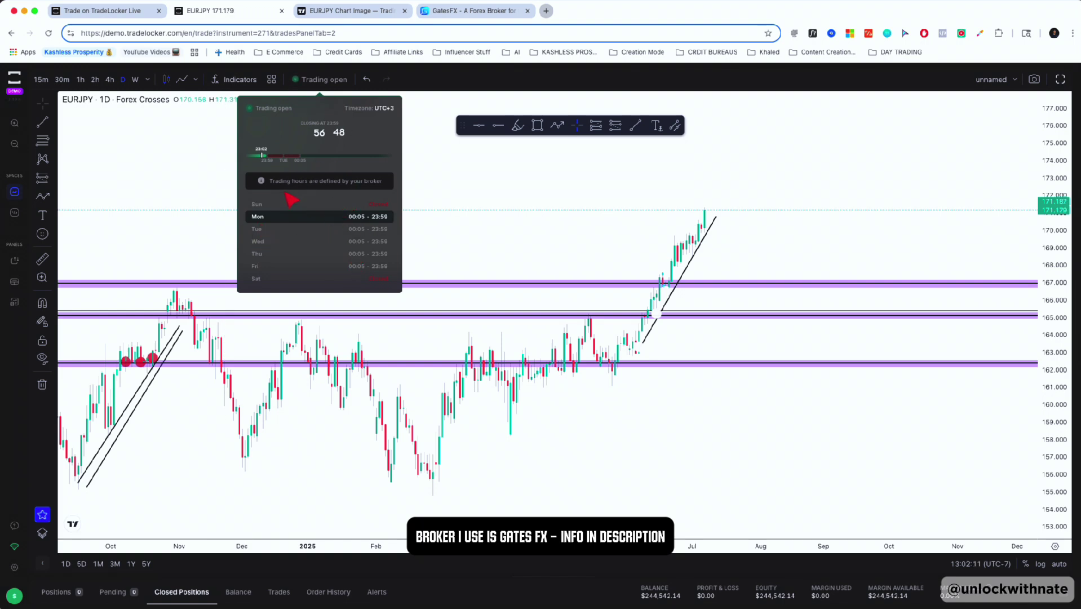
pyautogui.scroll(-3, 903, 230)
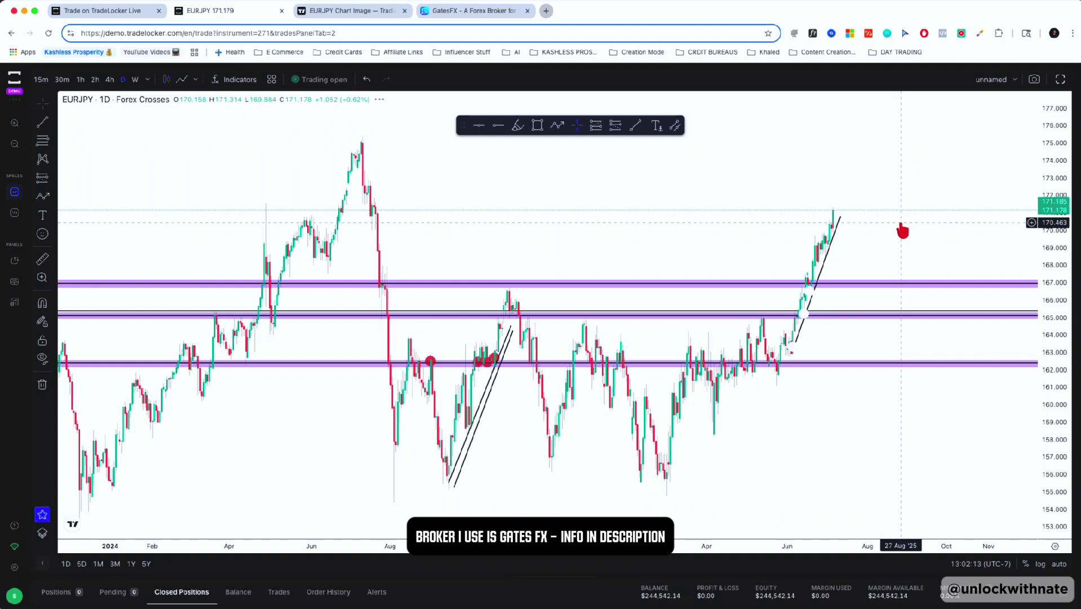
pyautogui.scroll(3, 903, 230)
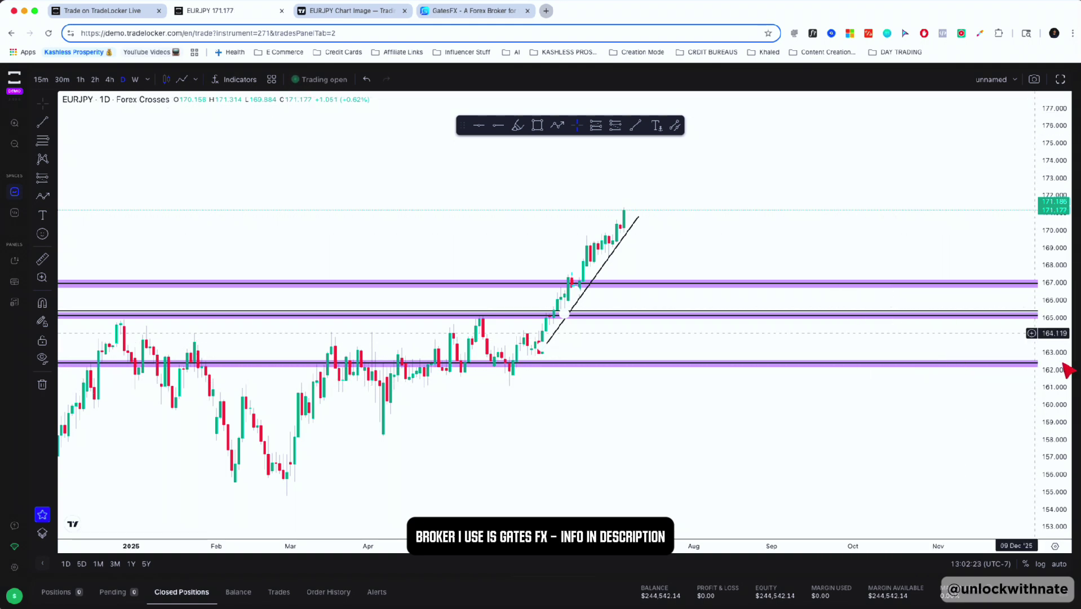
pyautogui.moveTo(1054, 375); pyautogui.dragTo(1063, 265)
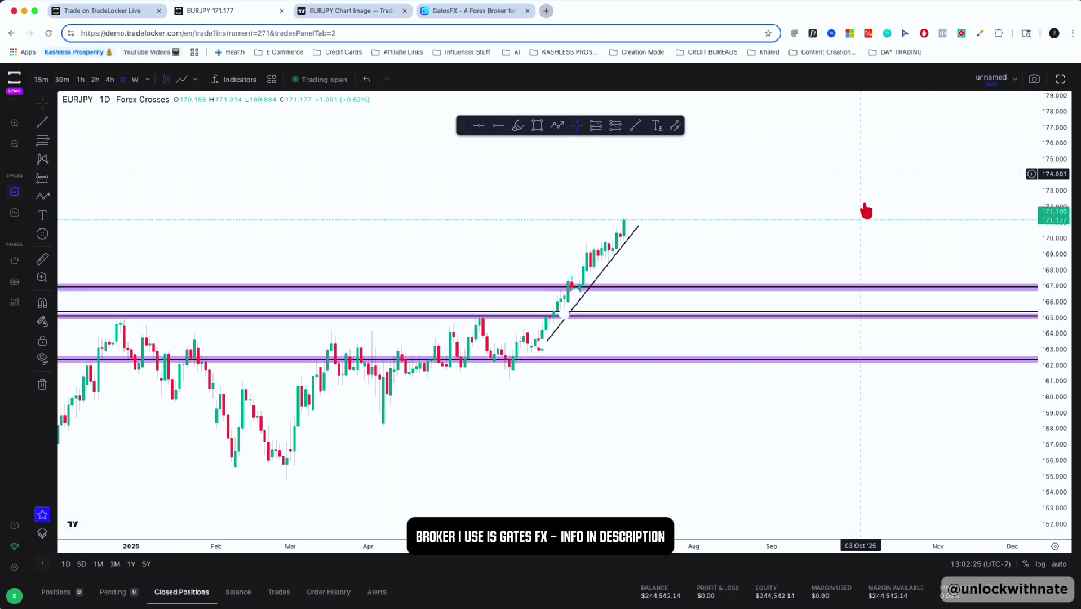
pyautogui.moveTo(865, 209); pyautogui.dragTo(953, 343)
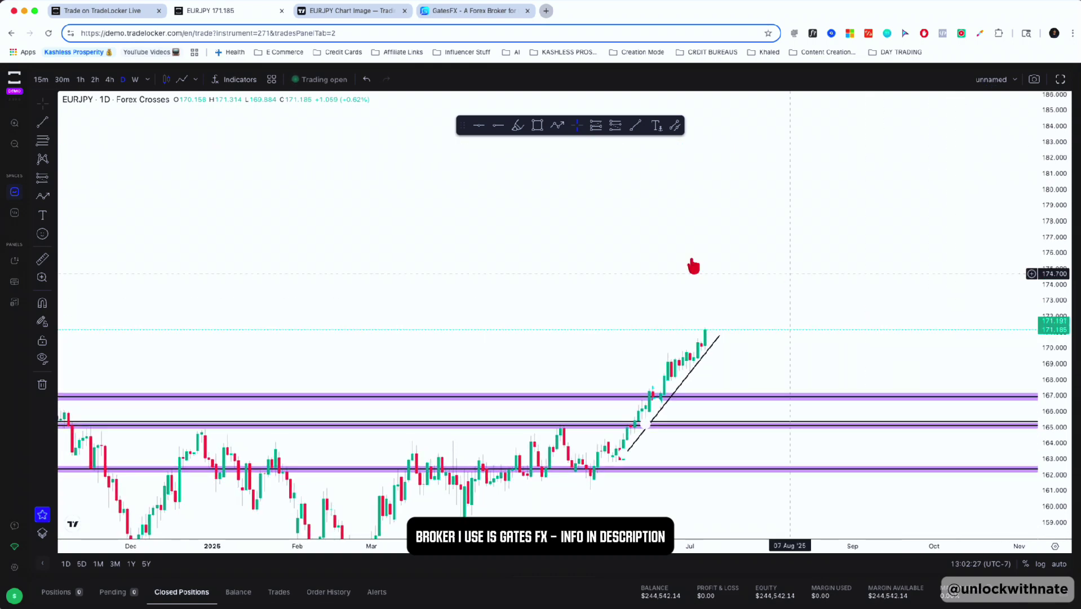
pyautogui.hscroll(-3, 630, 278)
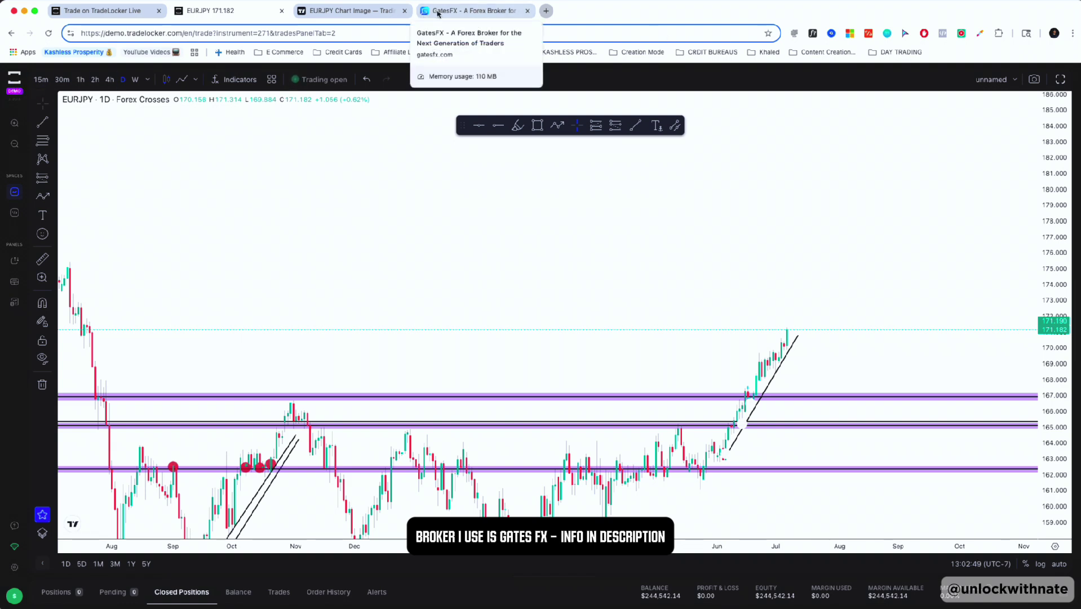
# Open the gatesfx.com broker site in a new browser tab and start trading from its home page
pyautogui.click(545, 11)
pyautogui.write('gates')
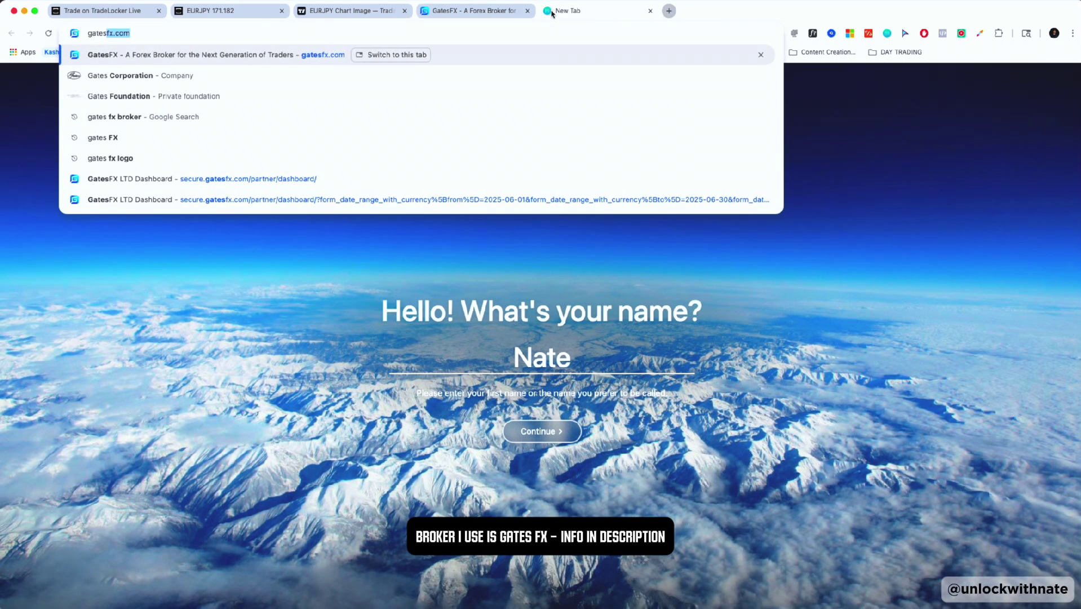
pyautogui.press('Return')
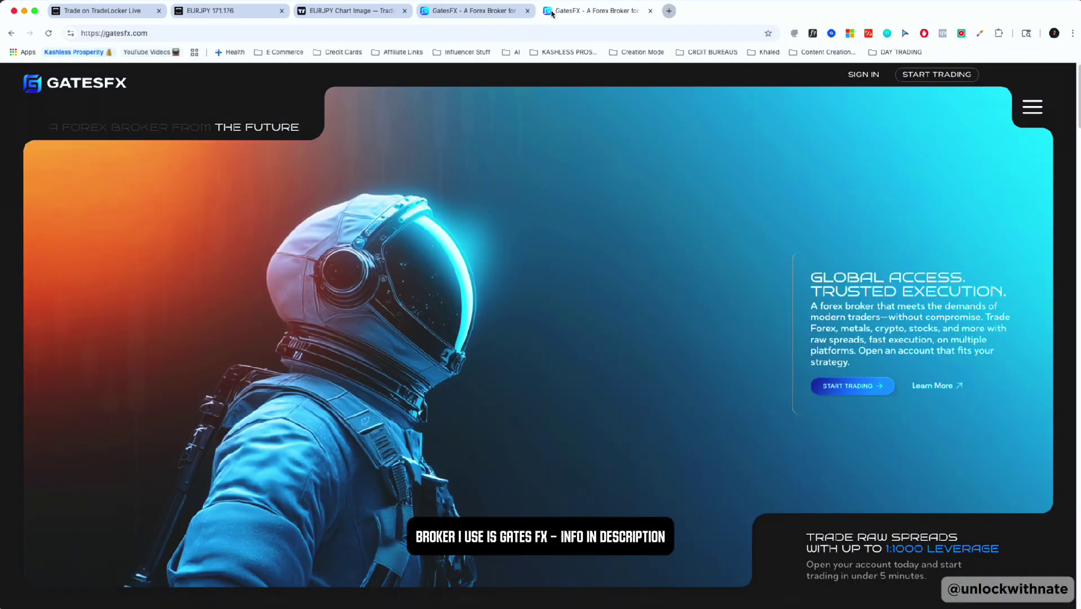
pyautogui.click(850, 389)
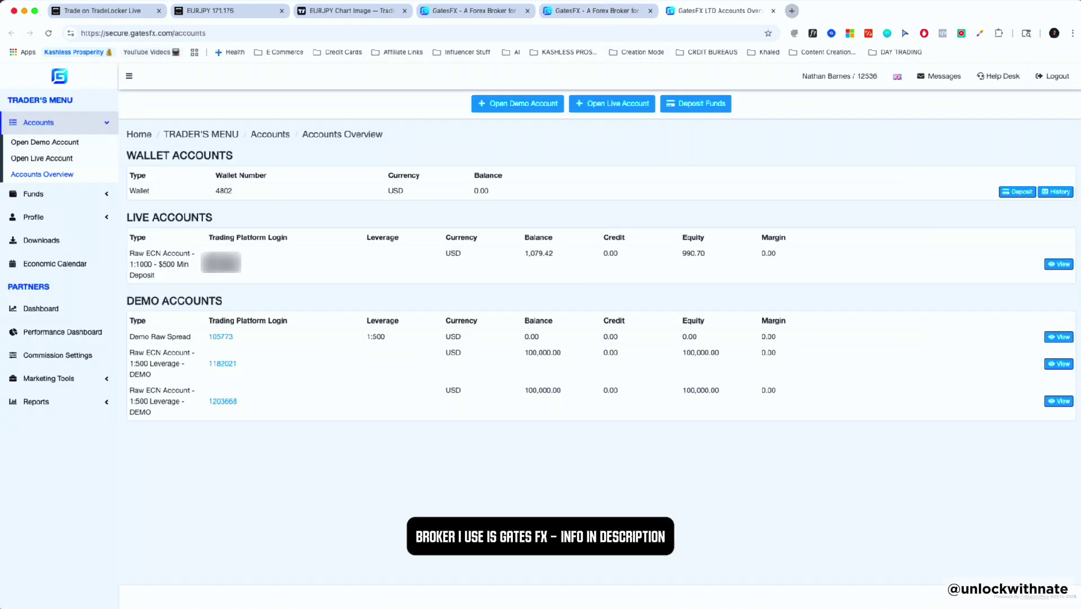
# Begin opening a live account with the TradeLocker category and the type Raw ECN Account - 1:1000 - $500 Min Deposit
pyautogui.click(41, 160)
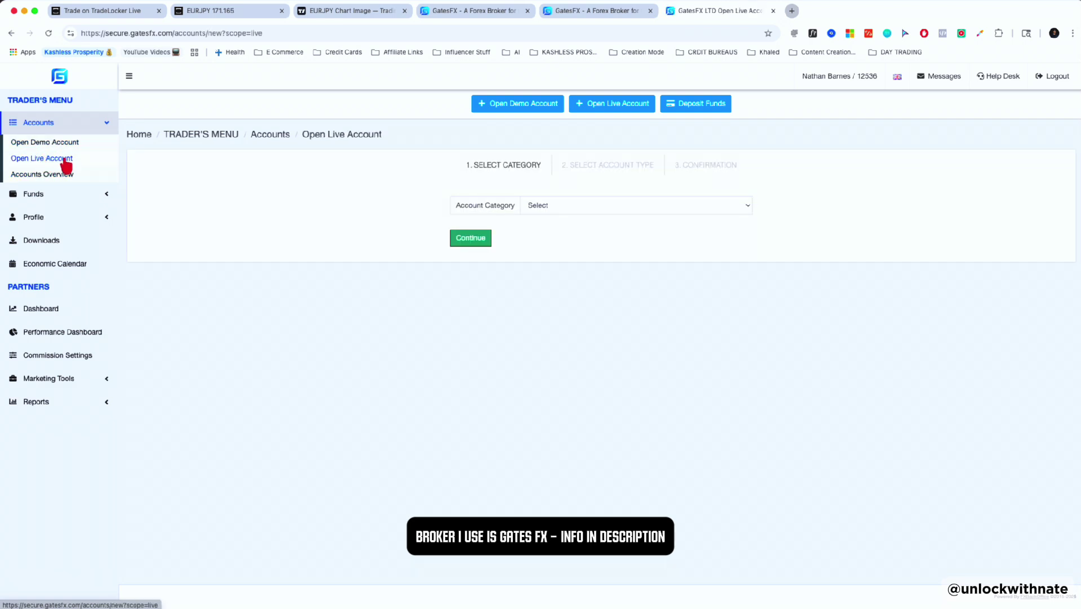
pyautogui.click(676, 211)
pyautogui.click(566, 218)
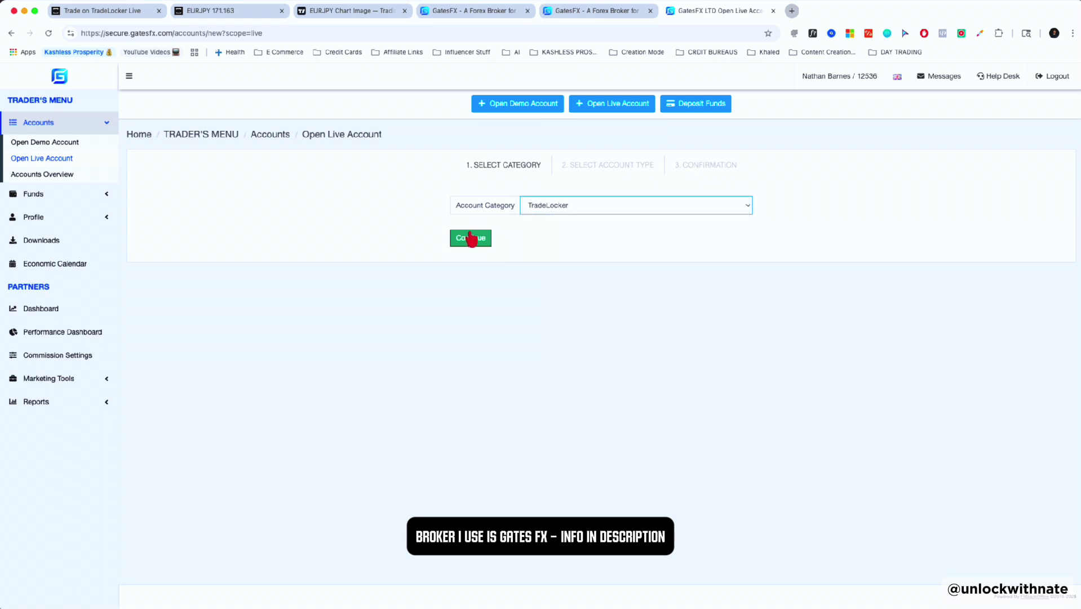
pyautogui.click(471, 238)
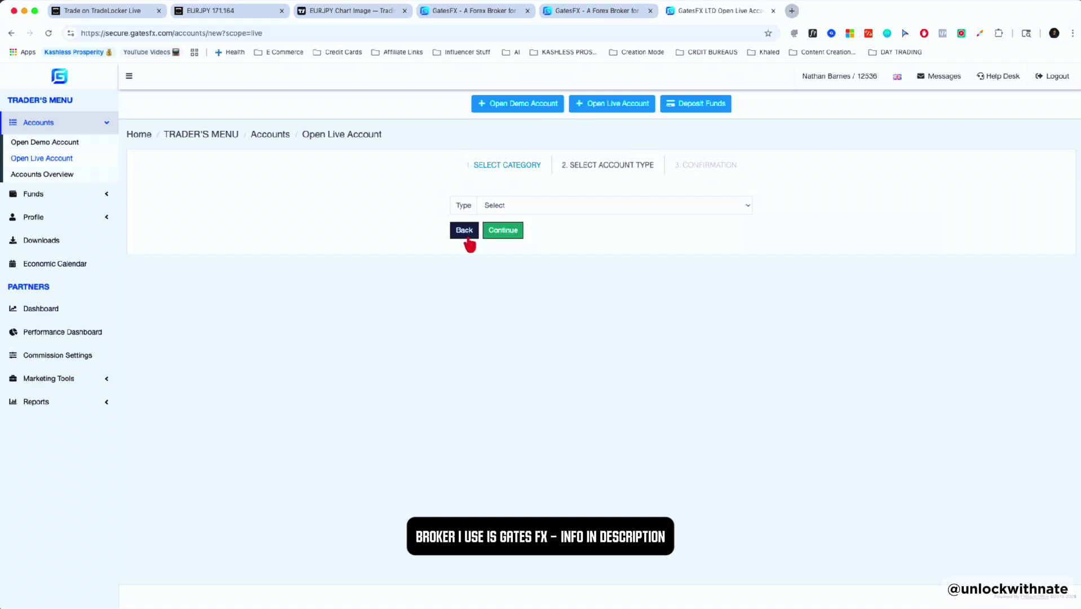
pyautogui.click(513, 207)
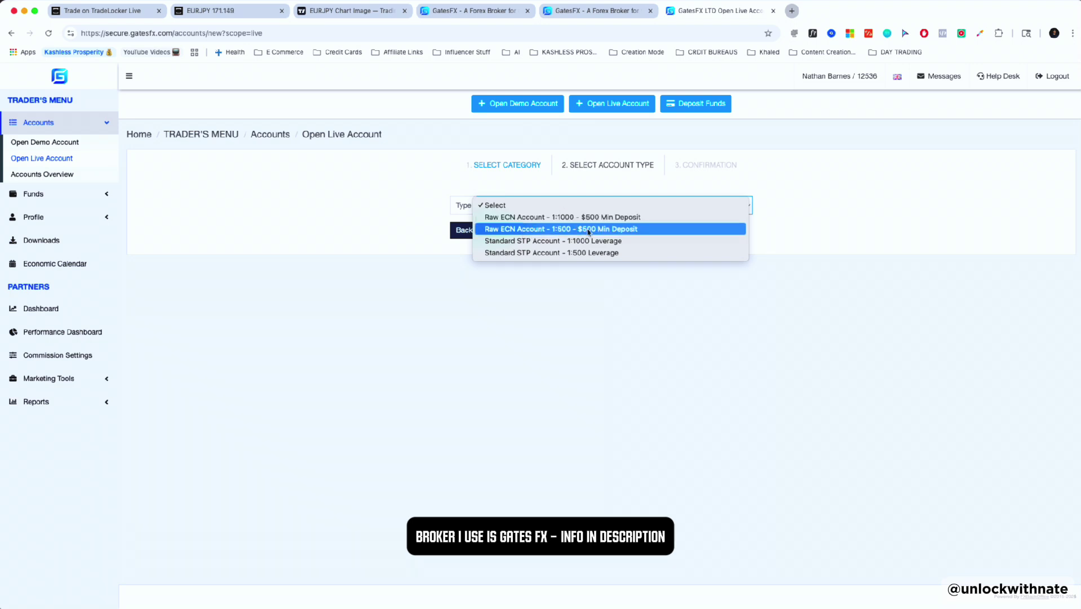
pyautogui.click(560, 218)
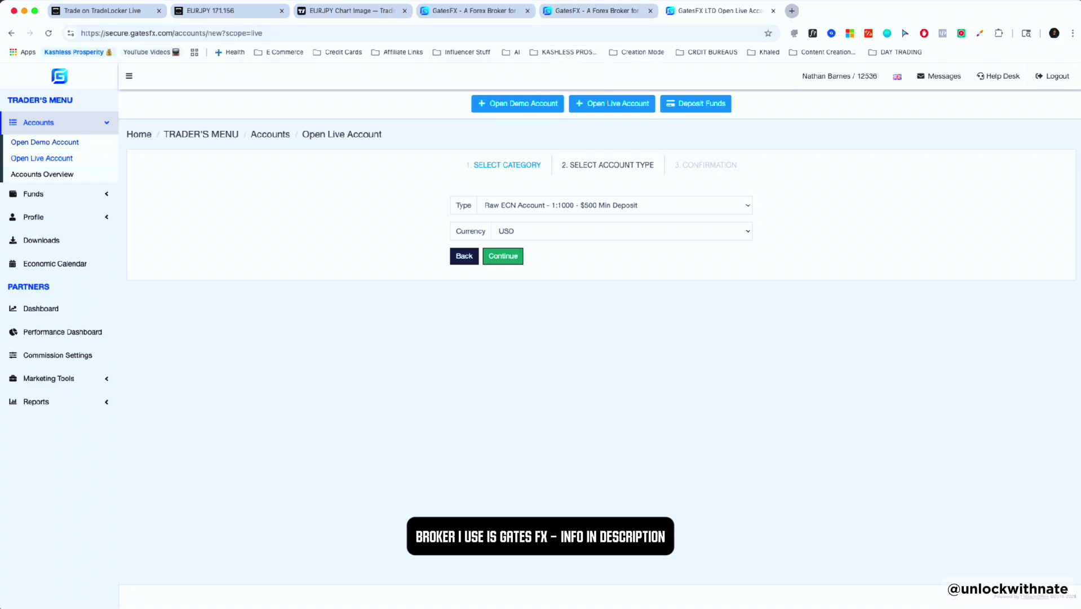
# Switch to TradeLocker and set the SPX500.R chart to the 4h timeframe, adjusting its price scale
pyautogui.click(227, 11)
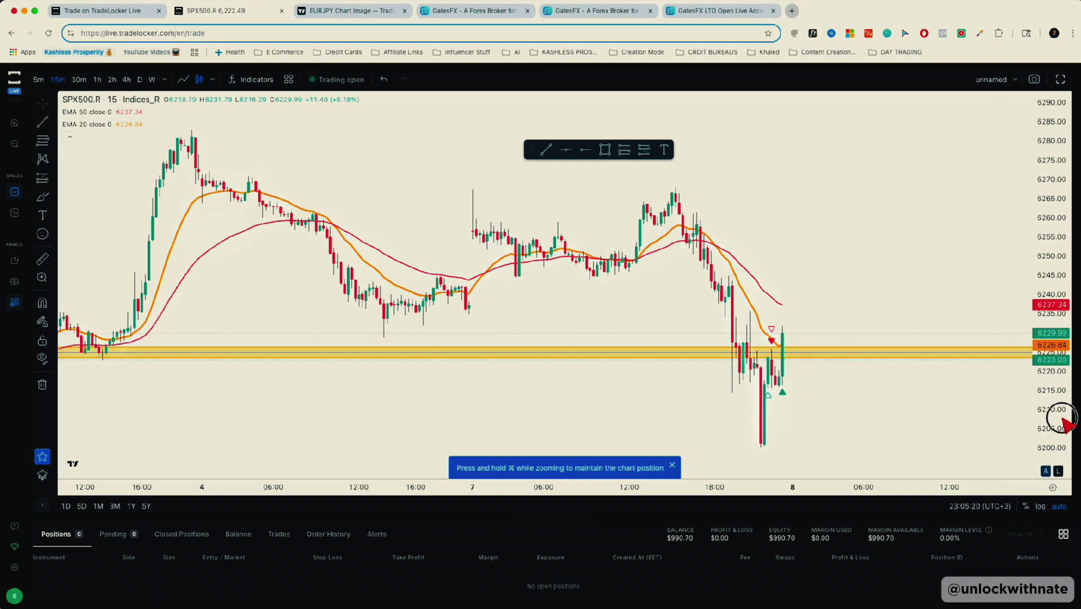
pyautogui.moveTo(1063, 420); pyautogui.dragTo(1046, 189)
pyautogui.doubleClick(1046, 192)
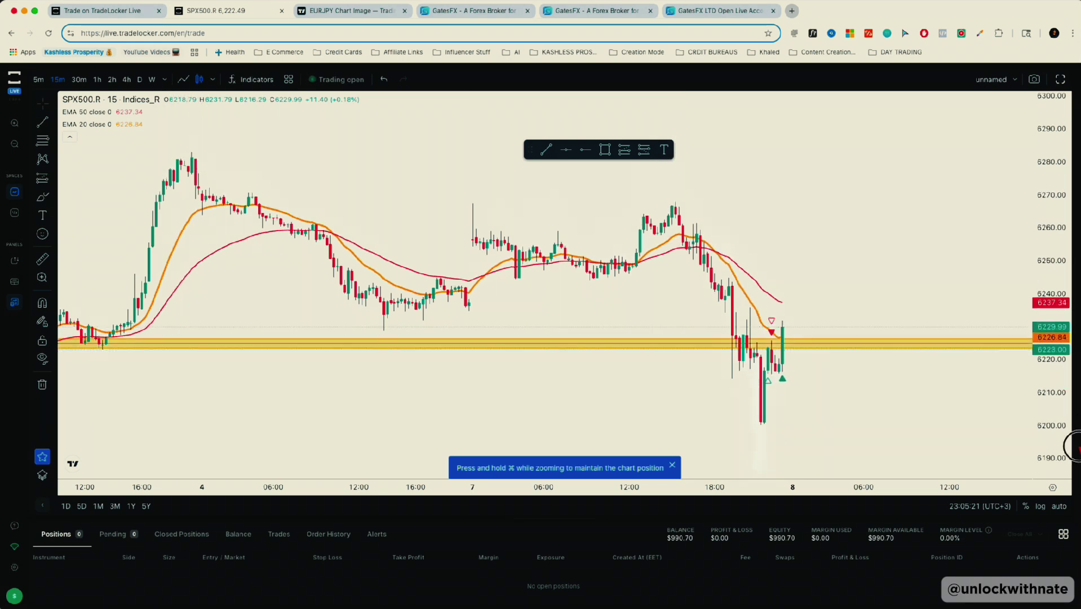
pyautogui.click(126, 79)
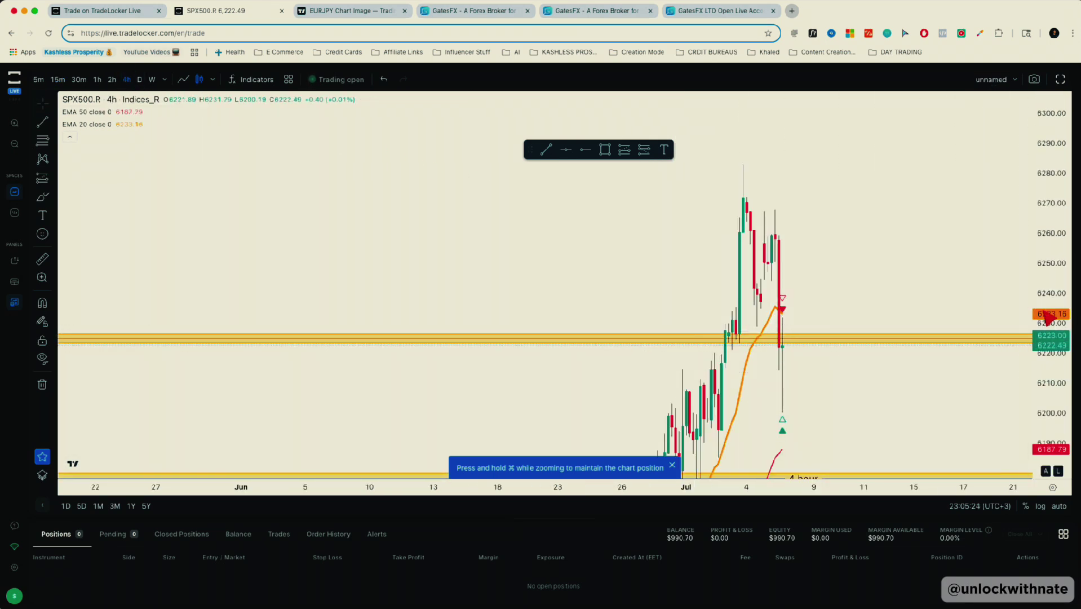
pyautogui.moveTo(1050, 323); pyautogui.dragTo(1050, 366)
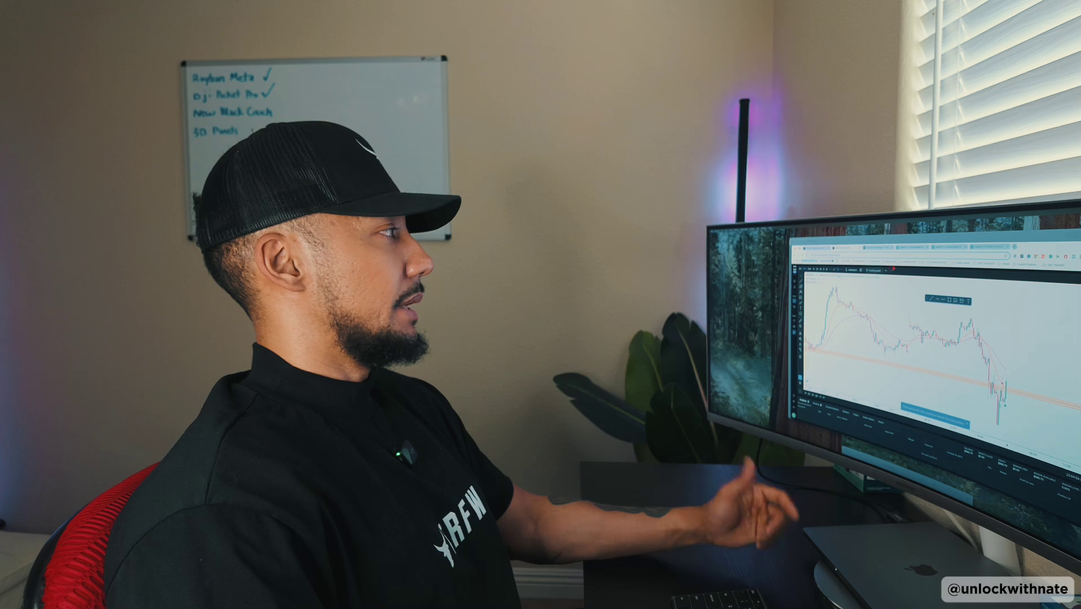